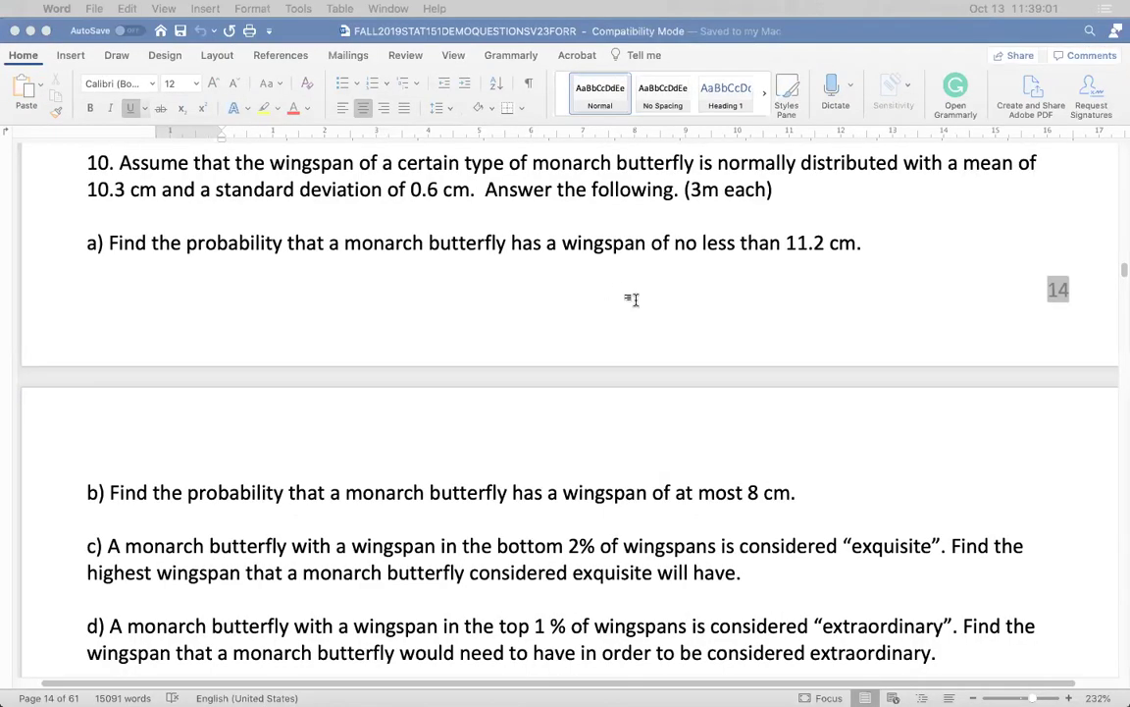
Highlight the expression "P(X > 11.2) =" in yellow in the setup cell of row 1a.
{"action": "scroll", "coordinate": [631, 300], "scroll_direction": "down", "scroll_amount": 5}
{"action": "left_click", "coordinate": [604, 275]}
{"action": "mouse_move", "coordinate": [598, 285]}
{"action": "left_mouse_down"}
{"action": "mouse_move", "coordinate": [449, 263]}
{"action": "mouse_move", "coordinate": [528, 283]}
{"action": "mouse_move", "coordinate": [508, 286]}
{"action": "mouse_move", "coordinate": [596, 290]}
{"action": "left_mouse_up"}
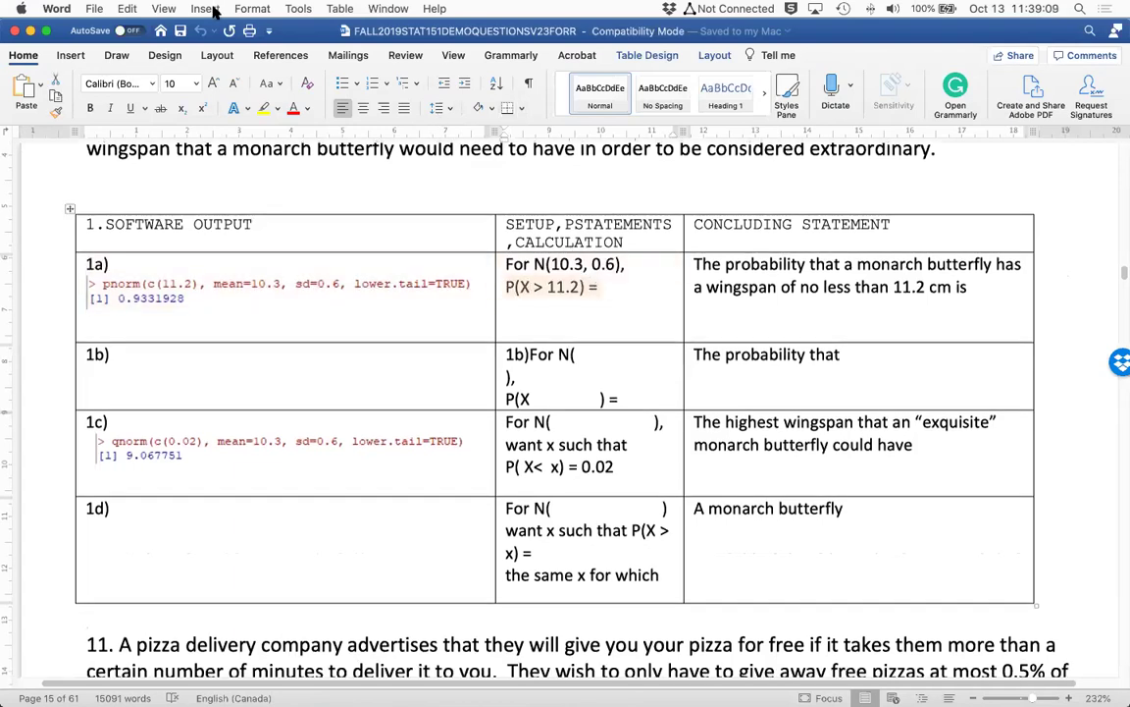
{"action": "left_click", "coordinate": [263, 108]}
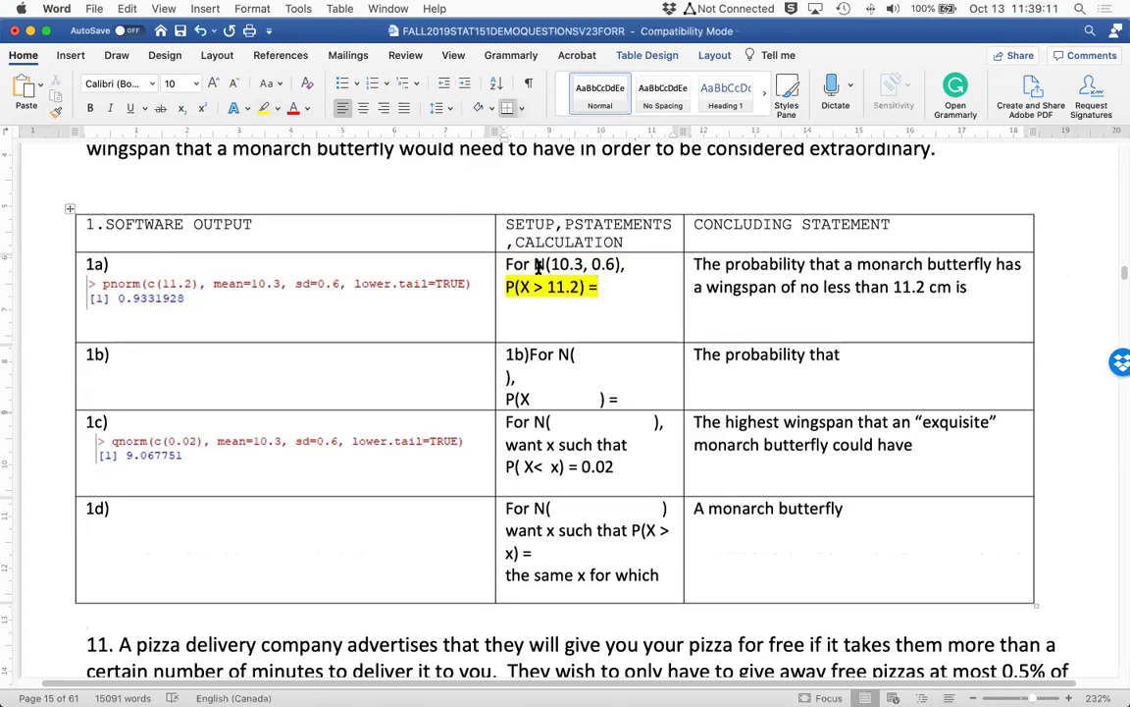
Write "1 – P(X < 11.2)" after the highlighted expression in row 1a's setup cell.
{"action": "scroll", "coordinate": [480, 233], "scroll_direction": "up", "scroll_amount": 10}
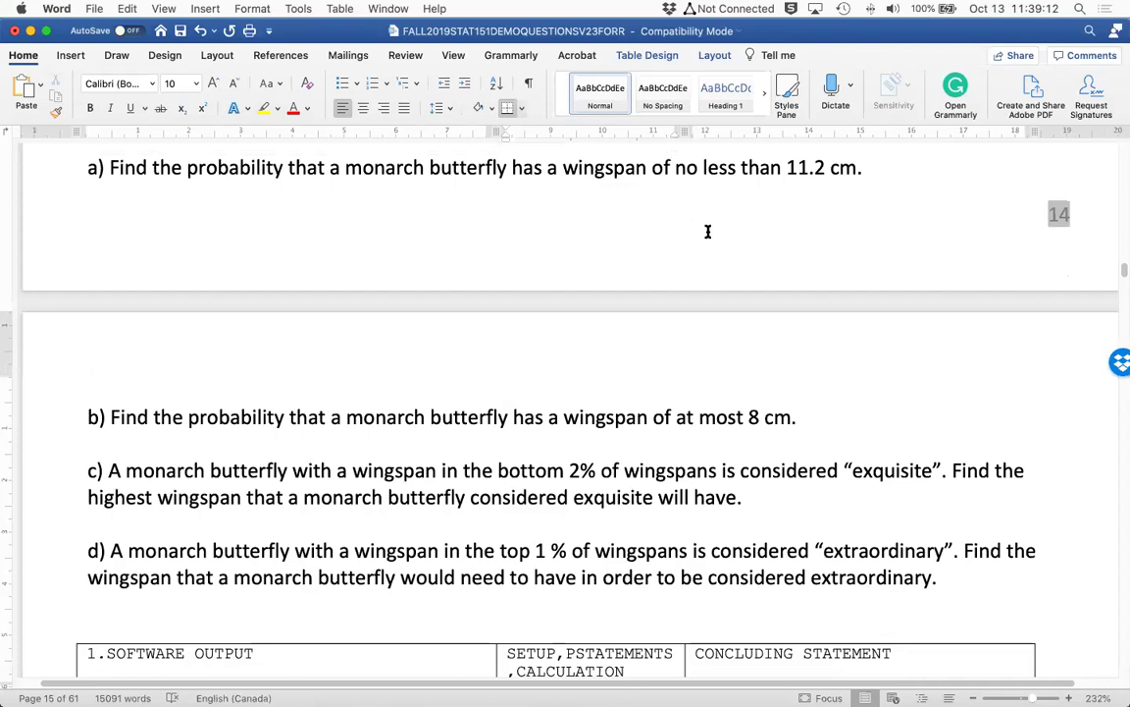
{"action": "scroll", "coordinate": [711, 228], "scroll_direction": "up", "scroll_amount": 1}
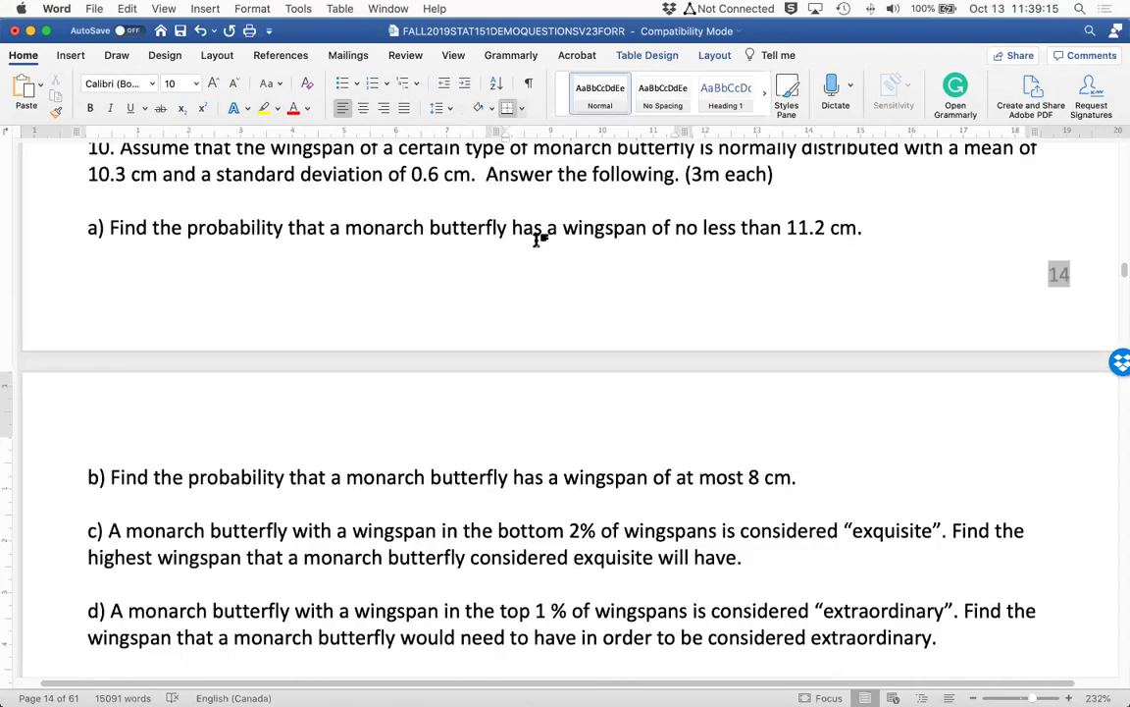
{"action": "scroll", "coordinate": [530, 240], "scroll_direction": "down", "scroll_amount": 6}
{"action": "scroll", "coordinate": [530, 243], "scroll_direction": "down", "scroll_amount": 2}
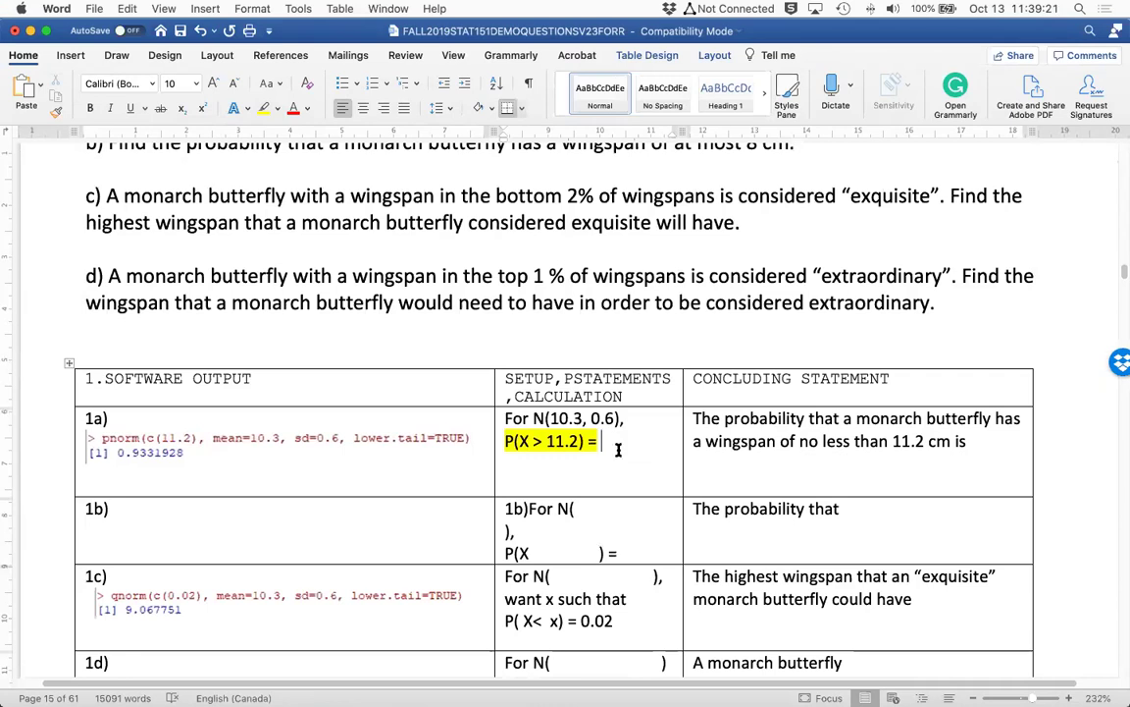
{"action": "type", "text": "1 - P"}
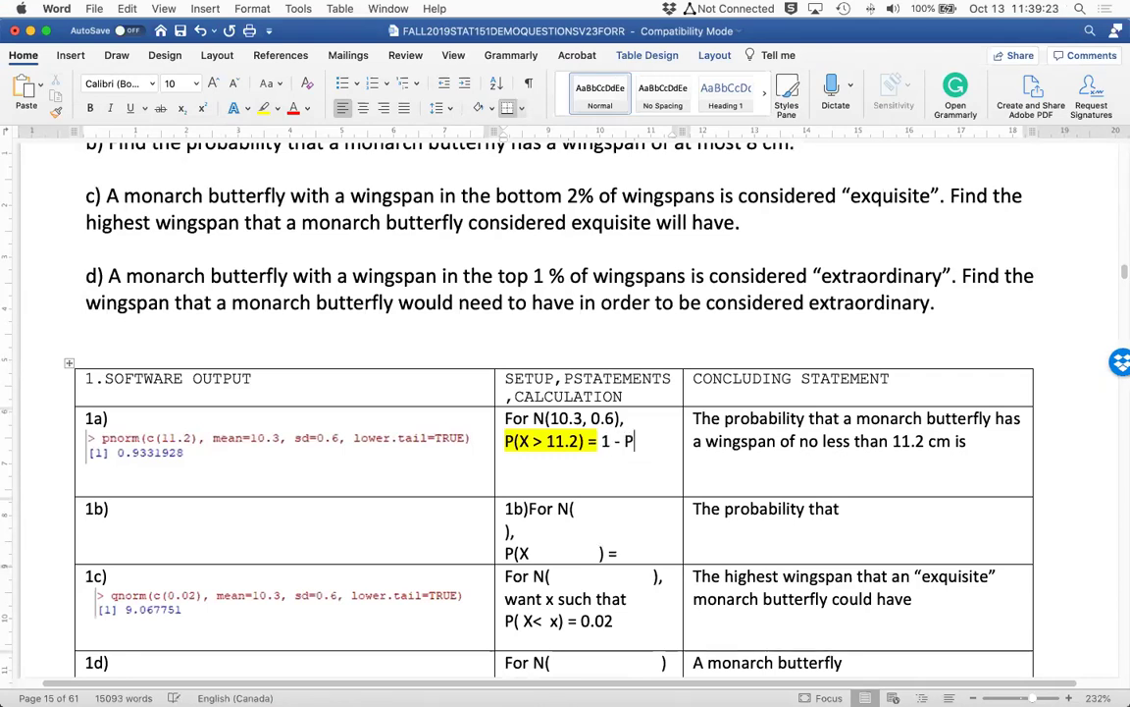
{"action": "type", "text": "(X < "}
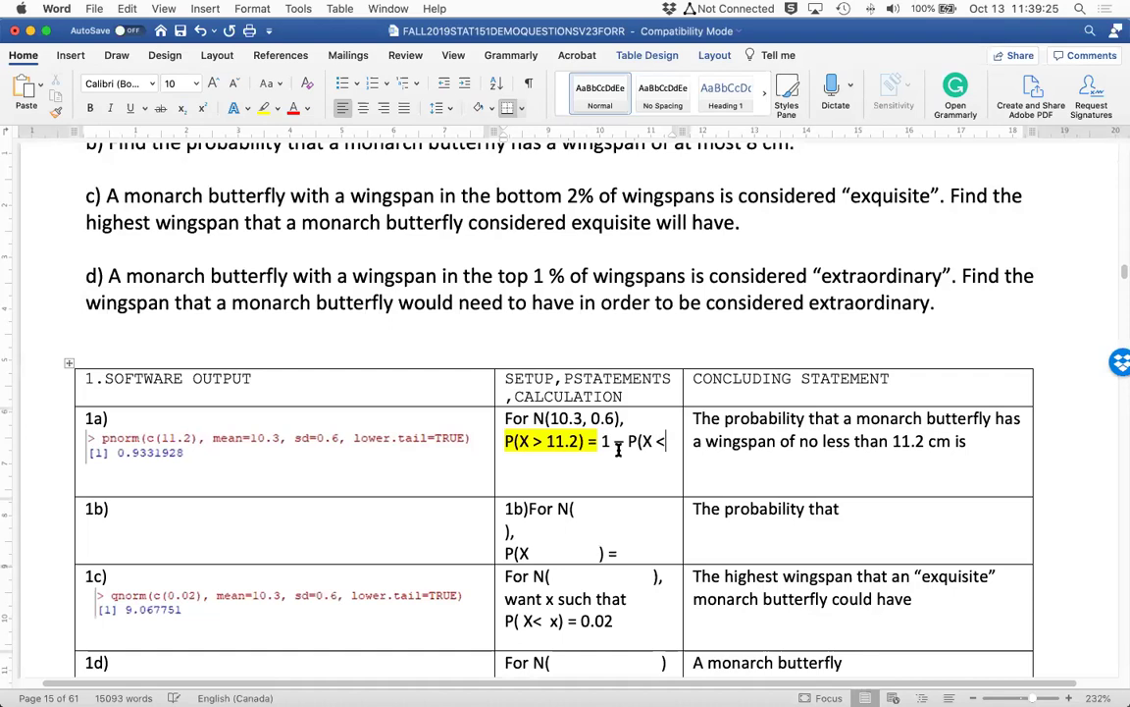
{"action": "type", "text": "11.2) OR"}
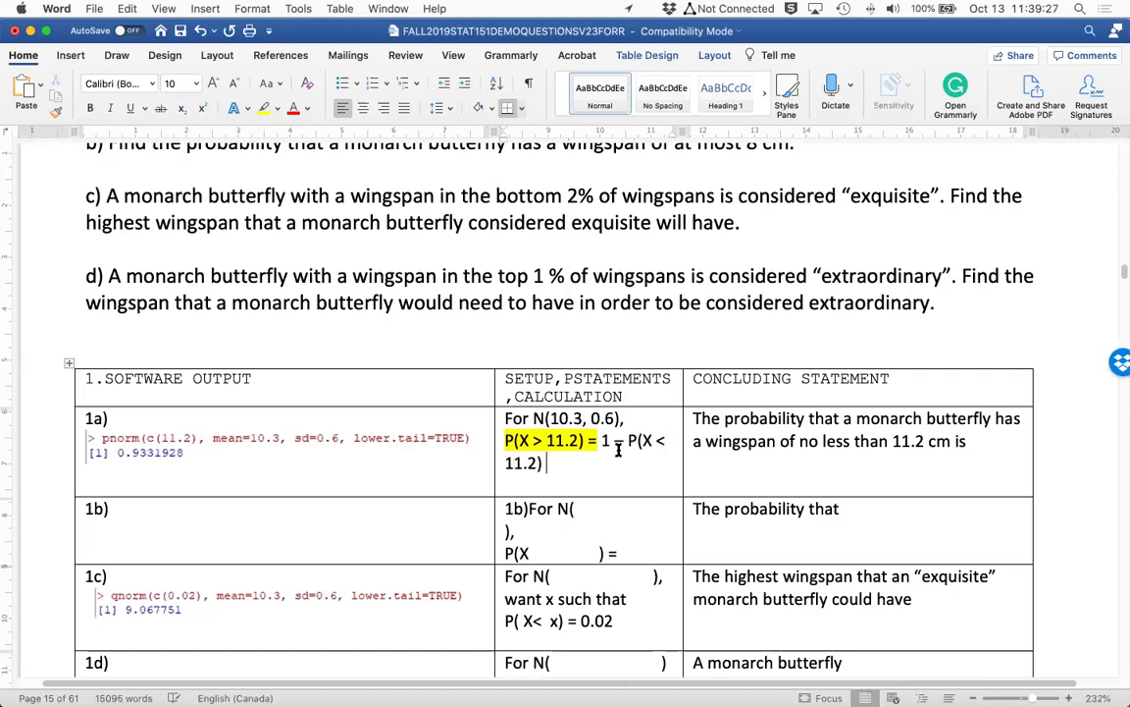
{"action": "key", "text": "BackSpace"}
{"action": "key", "text": "BackSpace"}
Switch to R Commander, then reposition and enlarge its window.
{"action": "key", "text": "ctrl+Right"}
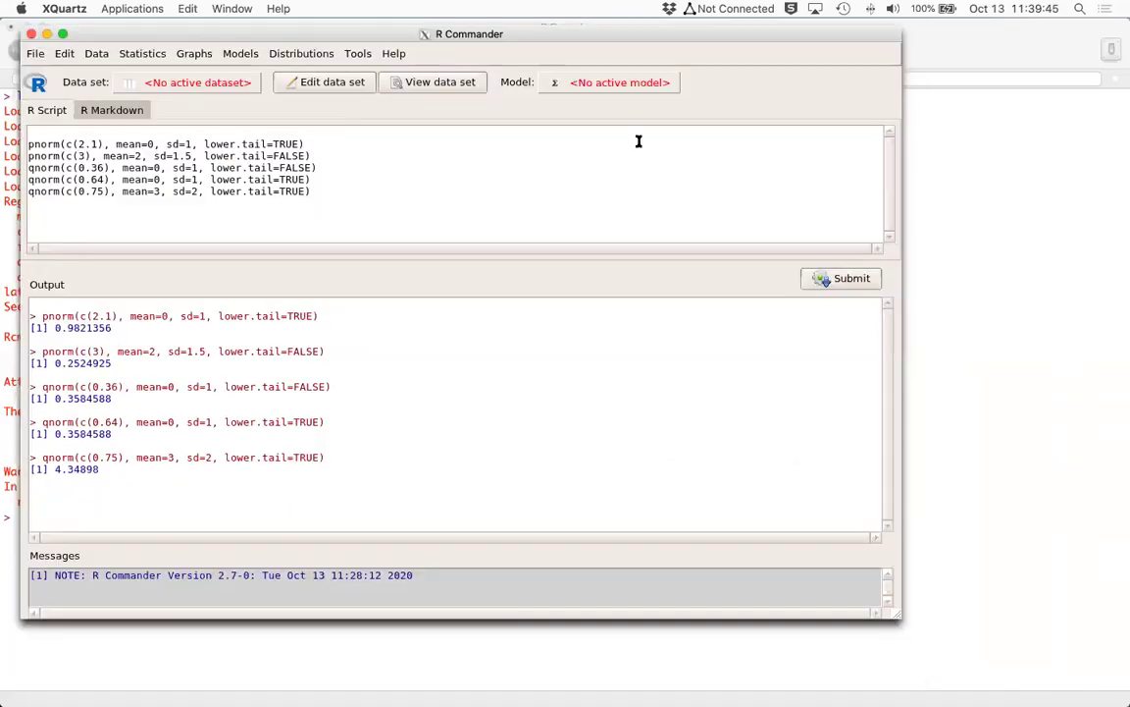
{"action": "left_click_drag", "start_coordinate": [213, 33], "coordinate": [202, 85]}
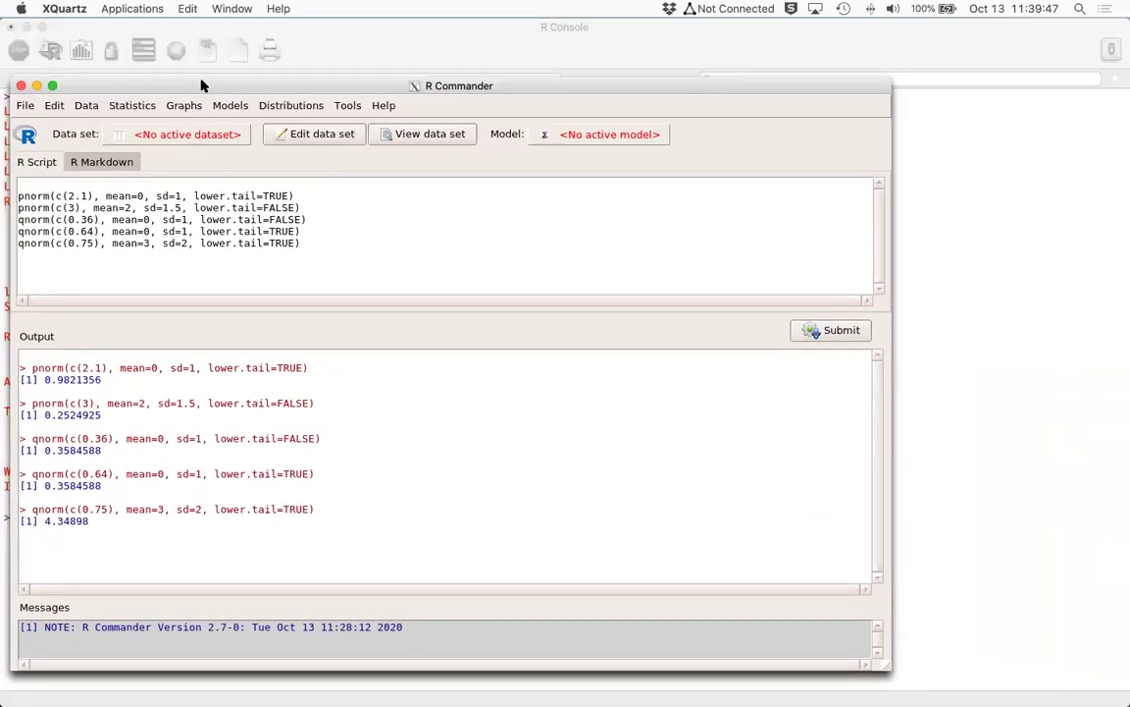
{"action": "left_click_drag", "start_coordinate": [889, 672], "coordinate": [1056, 702]}
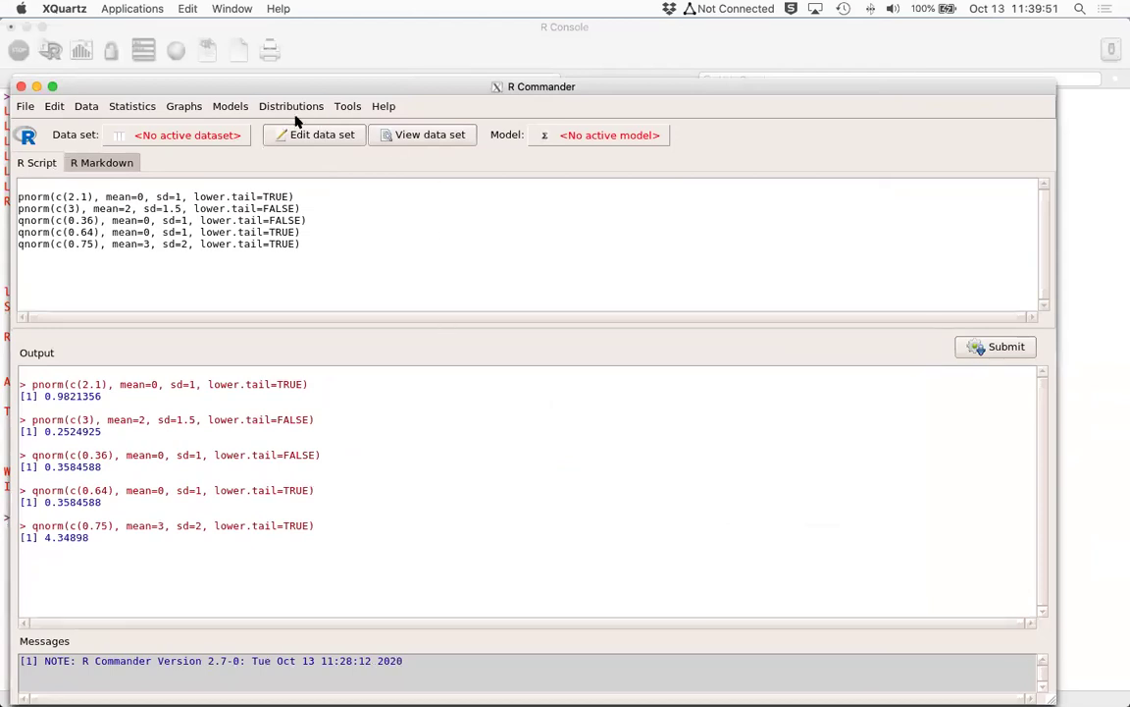
Open the Normal Probabilities dialog in R Commander and move it clear of the script text.
{"action": "key", "text": "ctrl+Left"}
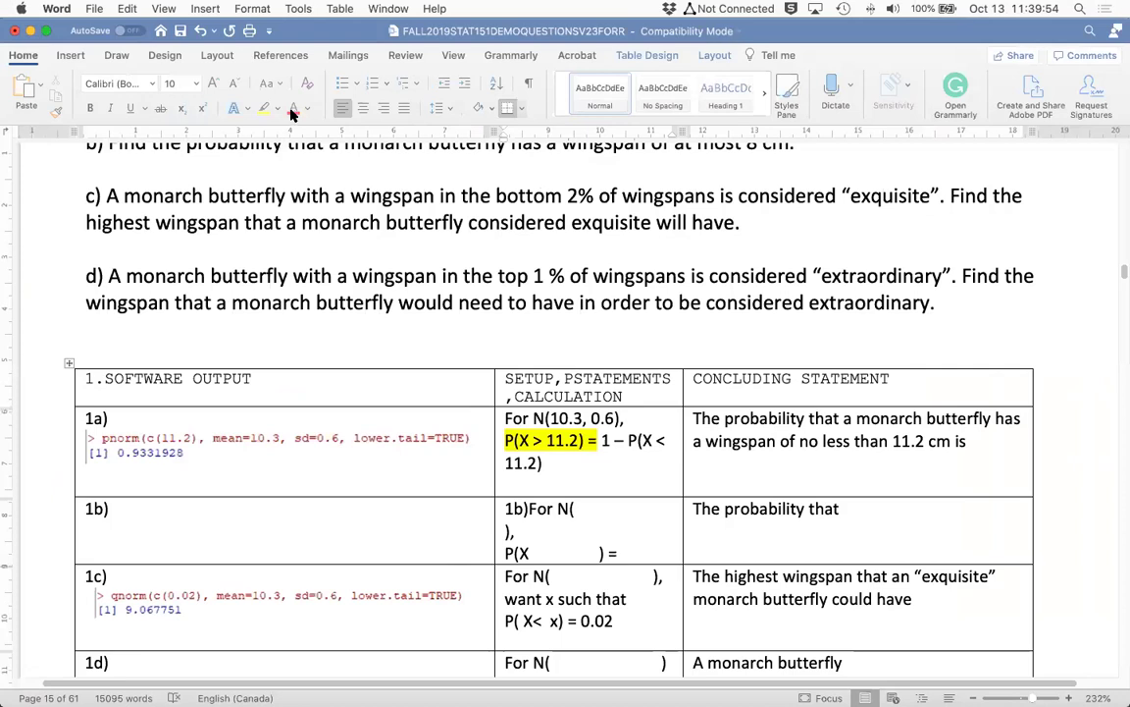
{"action": "key", "text": "ctrl+Right"}
{"action": "mouse_move", "coordinate": [304, 143]}
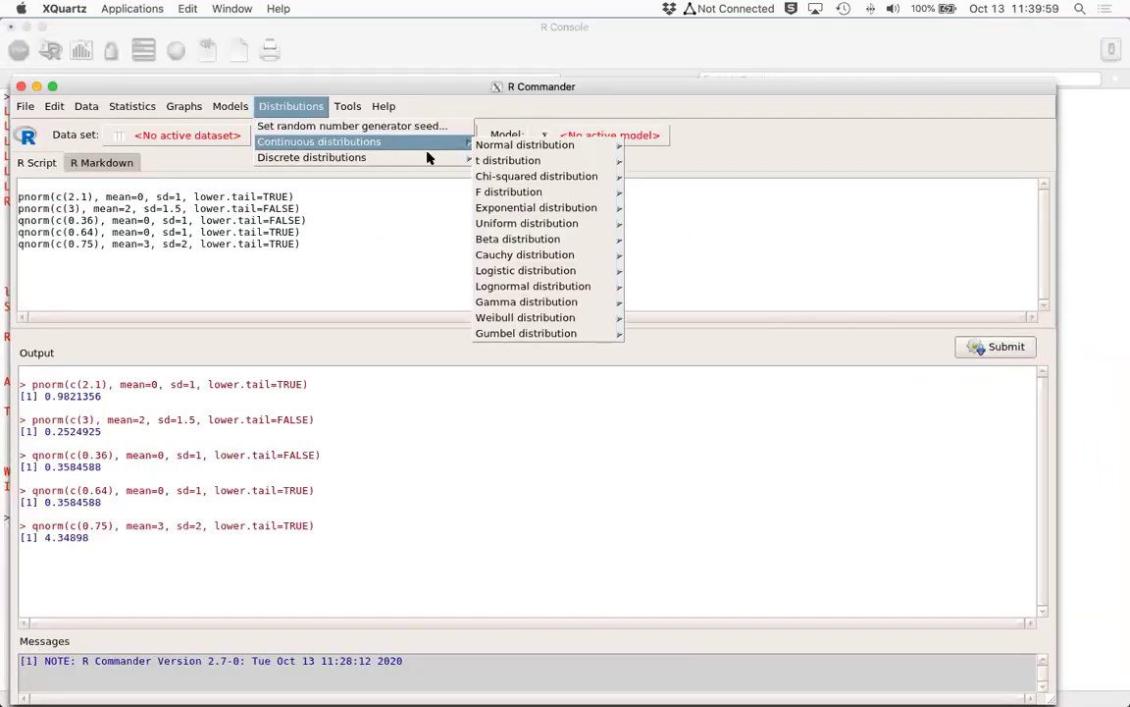
{"action": "mouse_move", "coordinate": [601, 147]}
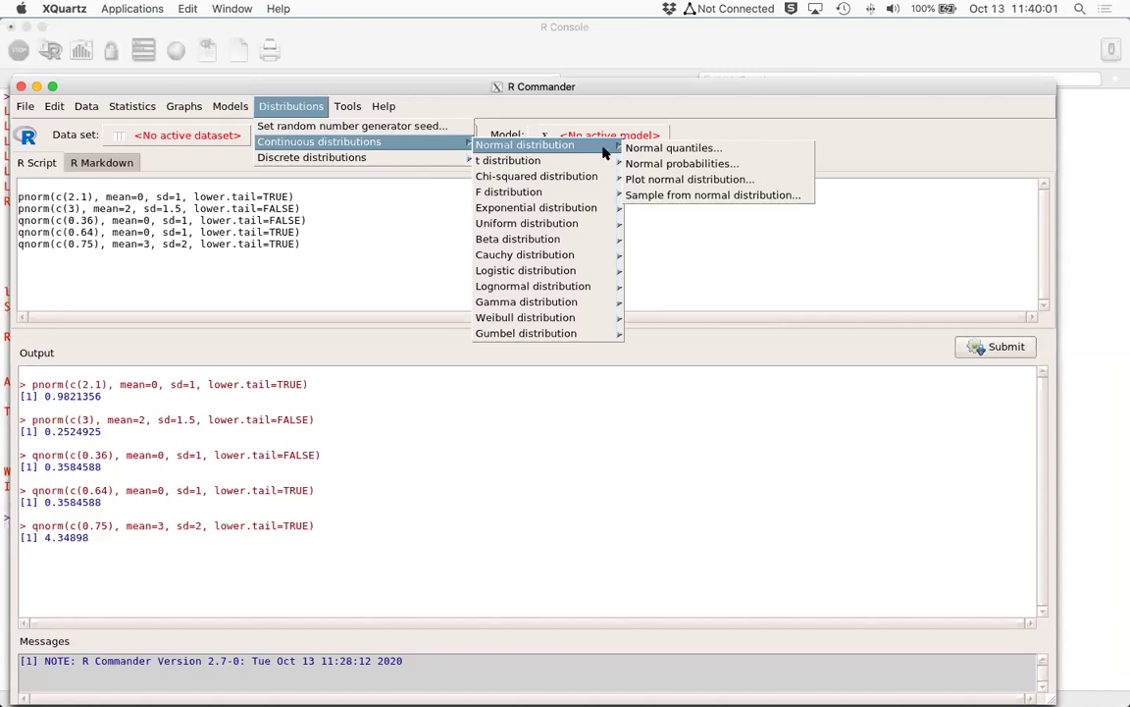
{"action": "left_click", "coordinate": [660, 169]}
{"action": "left_click_drag", "start_coordinate": [380, 138], "coordinate": [754, 214]}
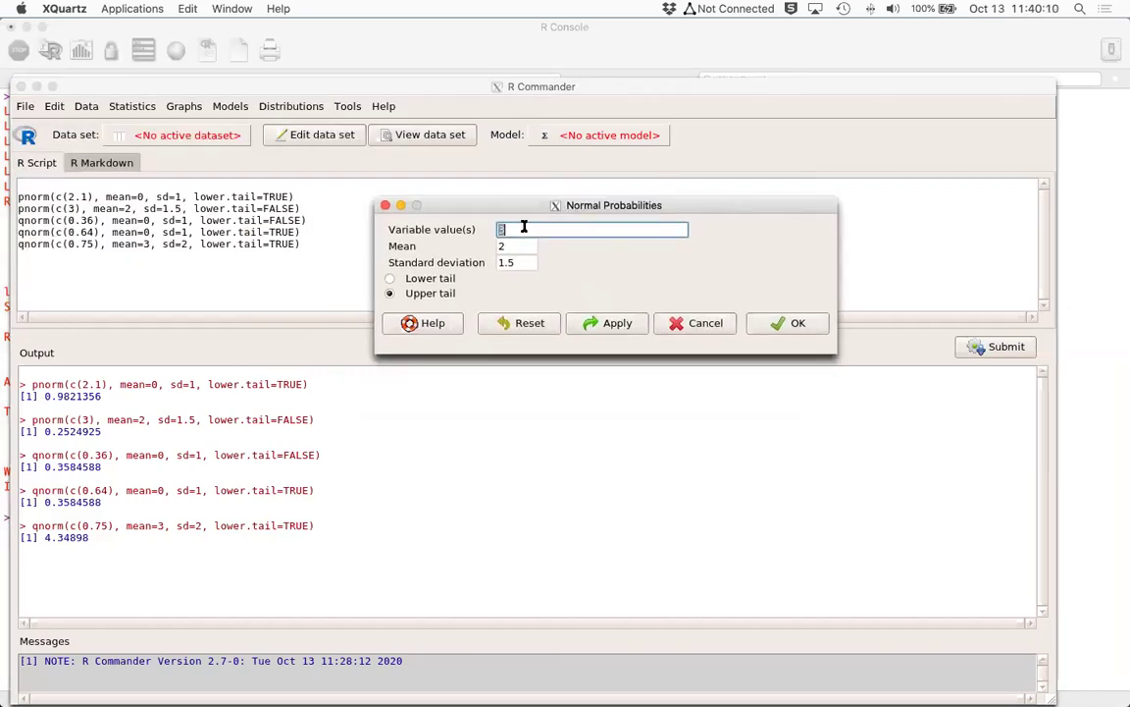
Set the variable value to 11.2, the mean to 10.3 and the standard deviation to 0.6, checking them against question 10 in Word.
{"action": "type", "text": "11.2"}
{"action": "double_click", "coordinate": [517, 249]}
{"action": "type", "text": "10"}
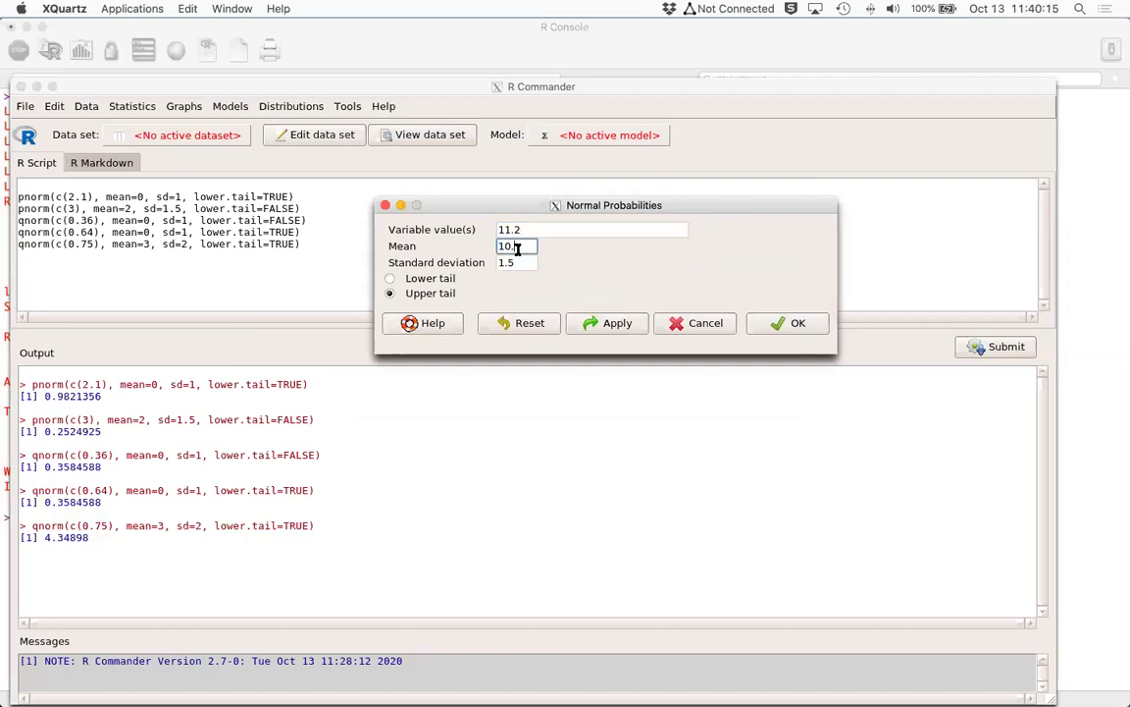
{"action": "key", "text": "super+Tab"}
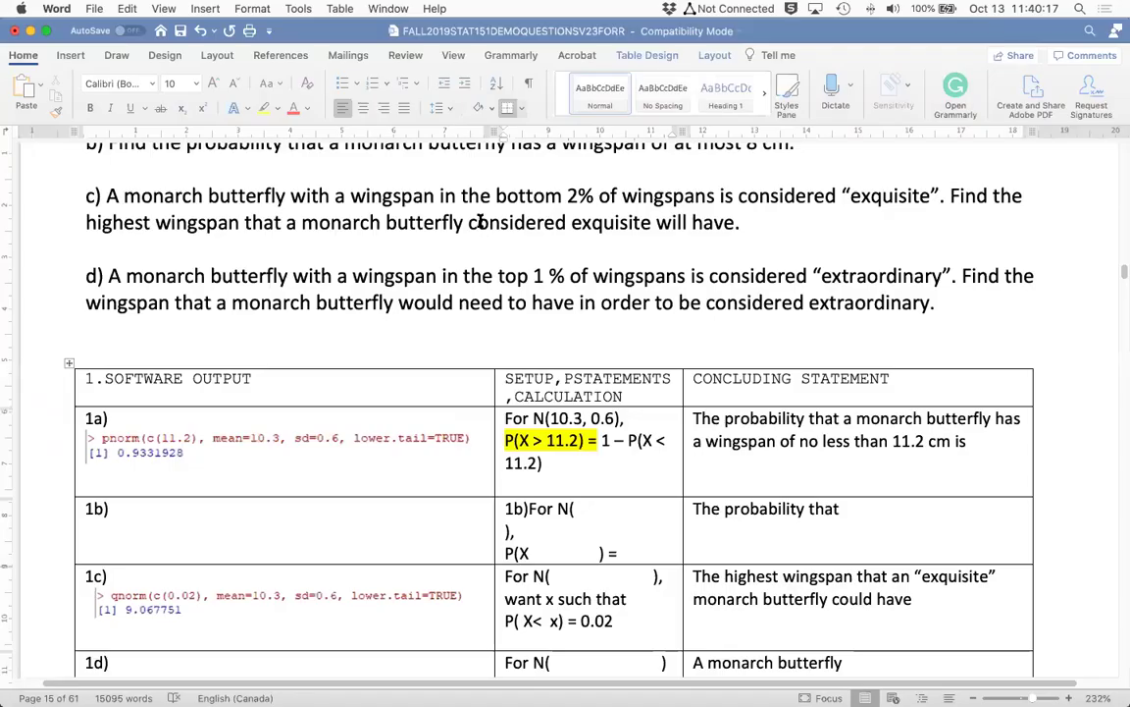
{"action": "scroll", "coordinate": [480, 221], "scroll_direction": "up", "scroll_amount": 5}
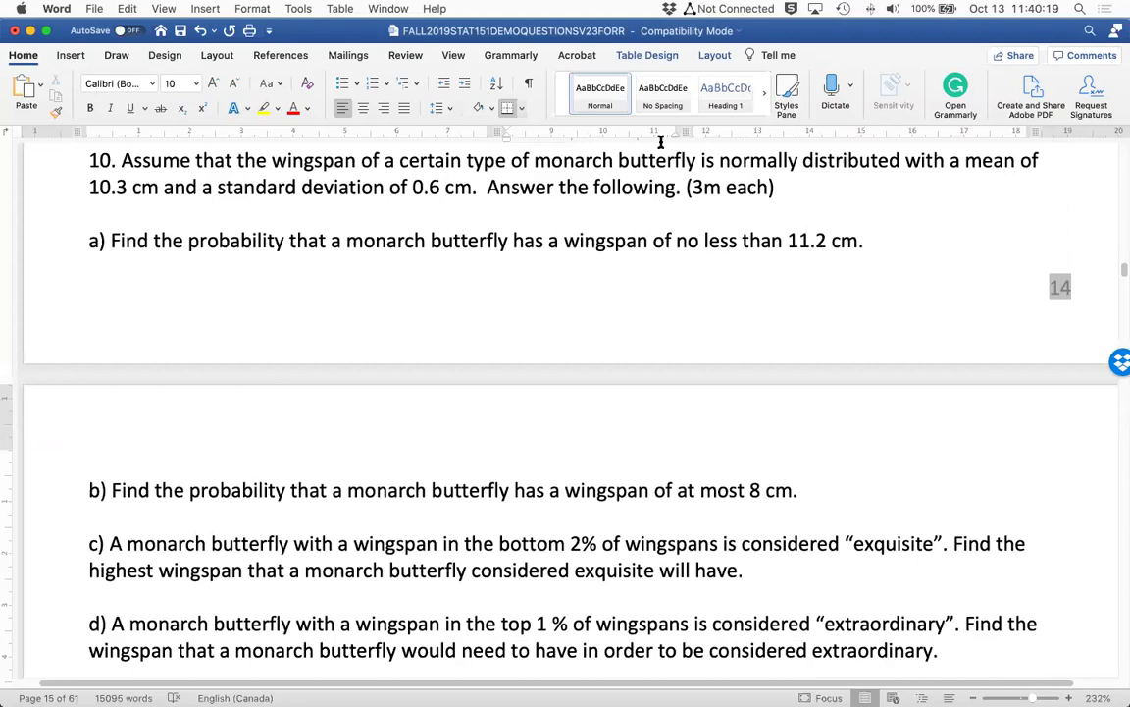
{"action": "scroll", "coordinate": [687, 141], "scroll_direction": "down", "scroll_amount": 1}
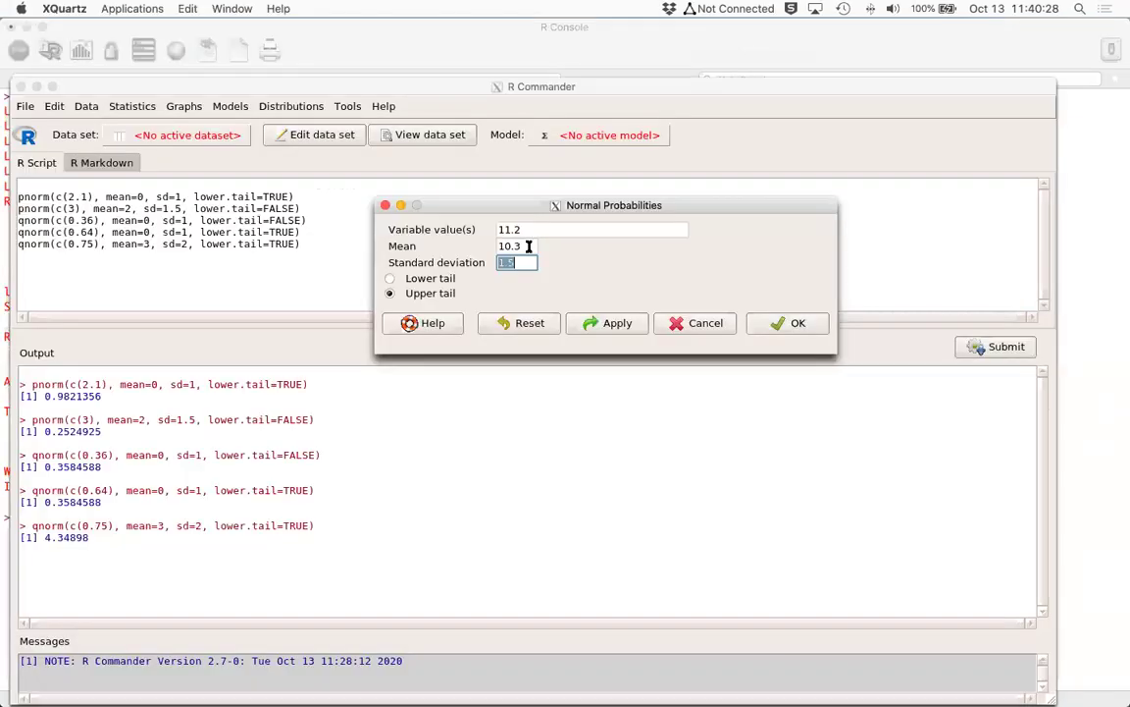
{"action": "type", "text": "0.5"}
{"action": "type", "text": "6"}
Reread question 10a and its setup in Word, then compute the upper-tail normal probability in R Commander.
{"action": "key", "text": "ctrl+Left"}
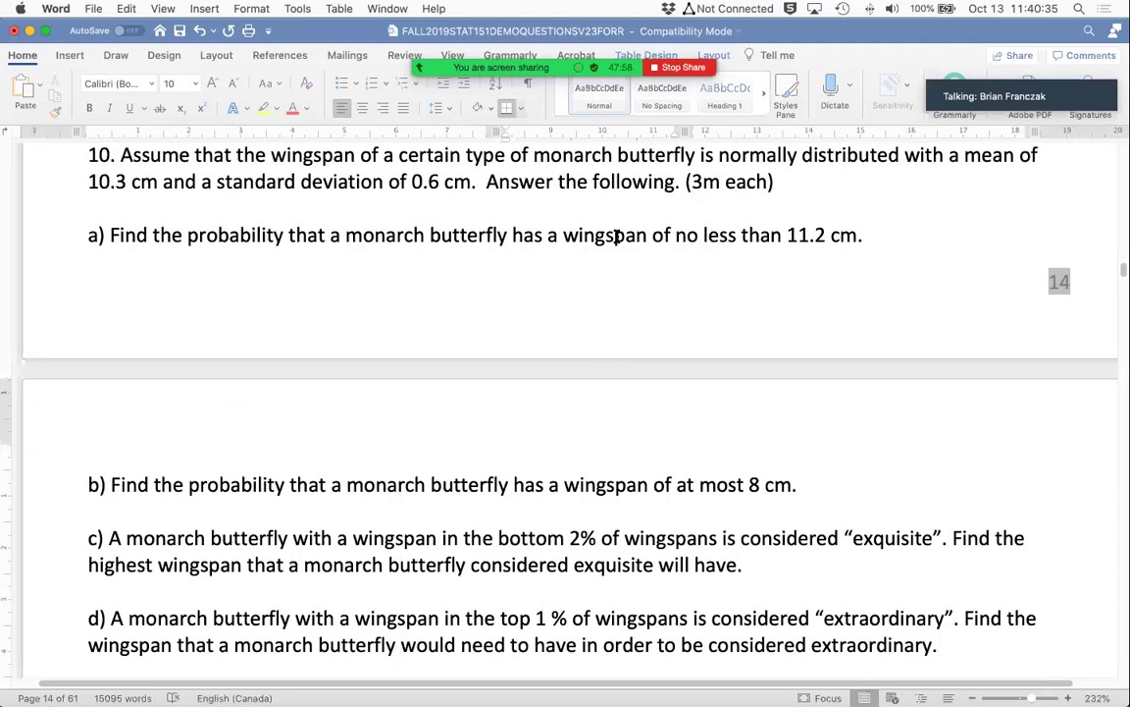
{"action": "scroll", "coordinate": [823, 257], "scroll_direction": "down", "scroll_amount": 2}
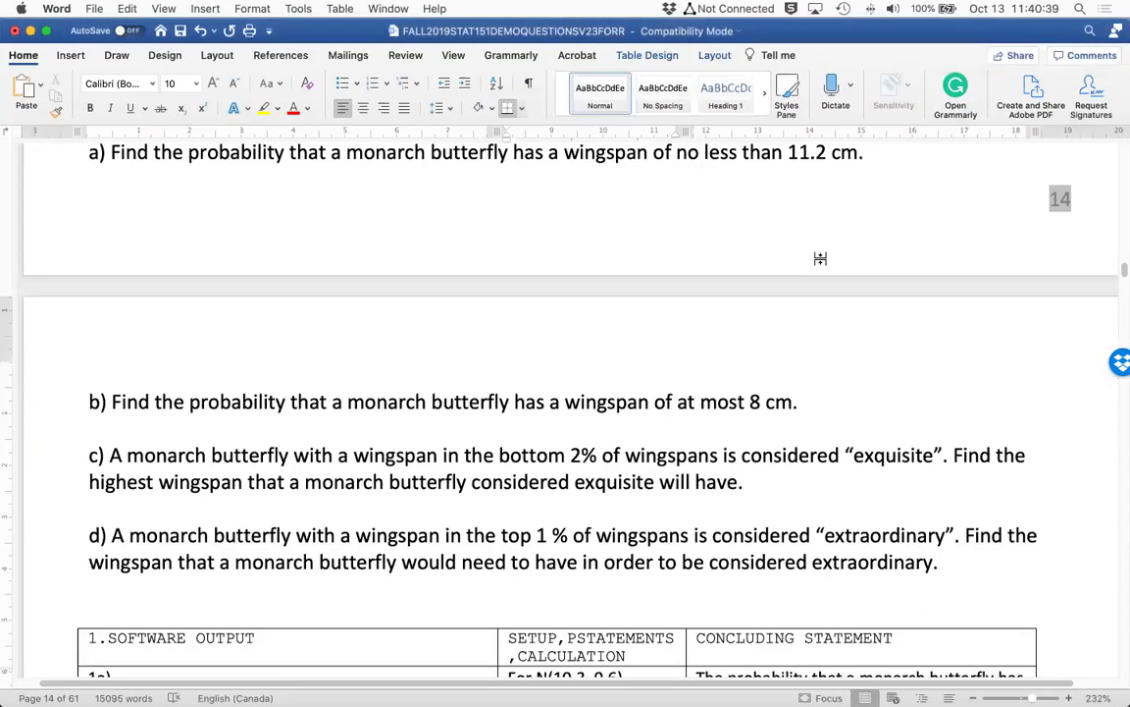
{"action": "scroll", "coordinate": [588, 459], "scroll_direction": "down", "scroll_amount": 3}
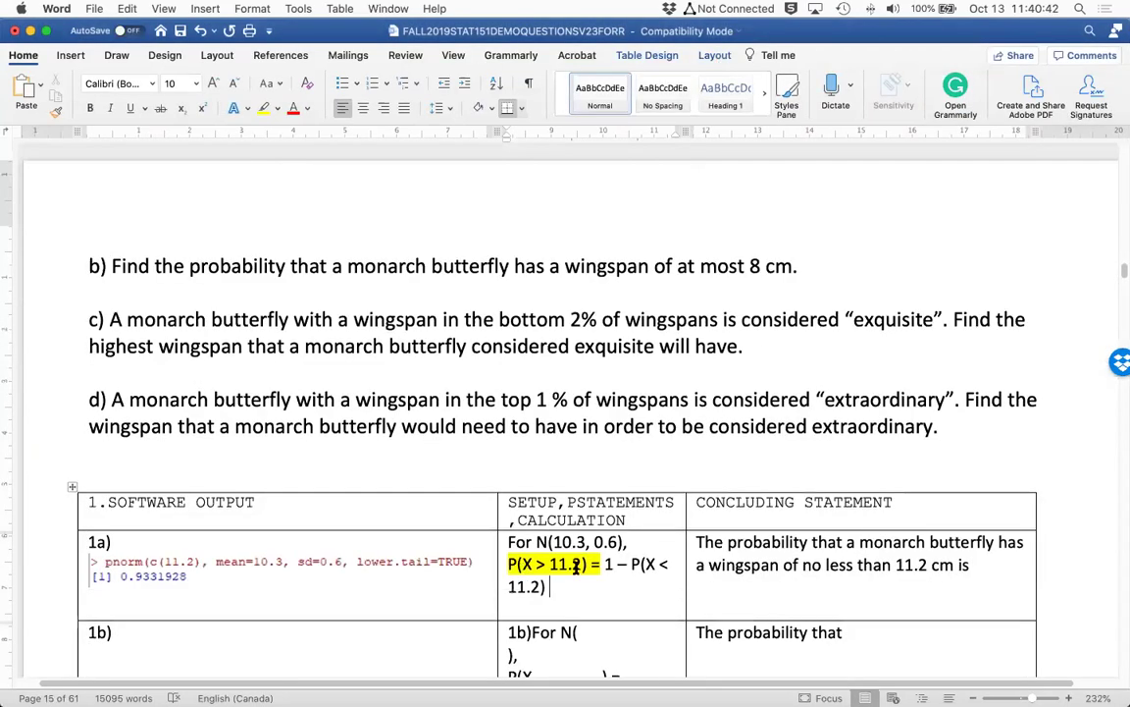
{"action": "key", "text": "ctrl+Right"}
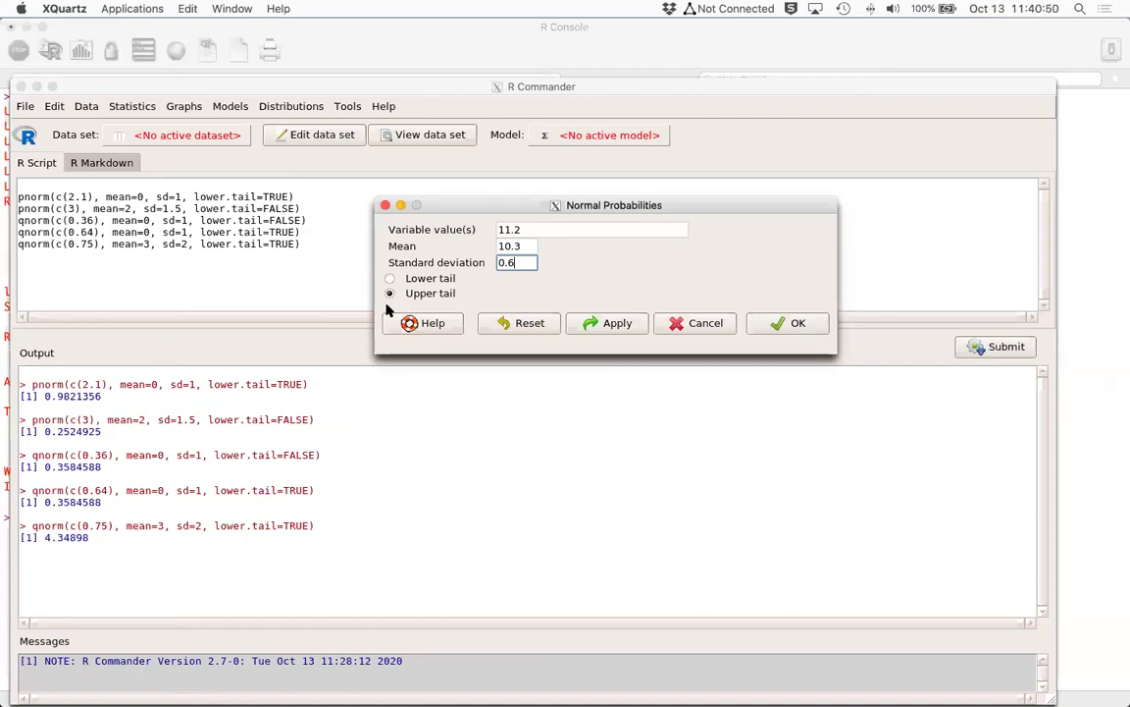
{"action": "left_click", "coordinate": [776, 322]}
Replace the output image in row 1a of the Word table with the copied upper-tail pnorm command and its result.
{"action": "left_click_drag", "start_coordinate": [103, 571], "coordinate": [31, 565]}
{"action": "key", "text": "super+c"}
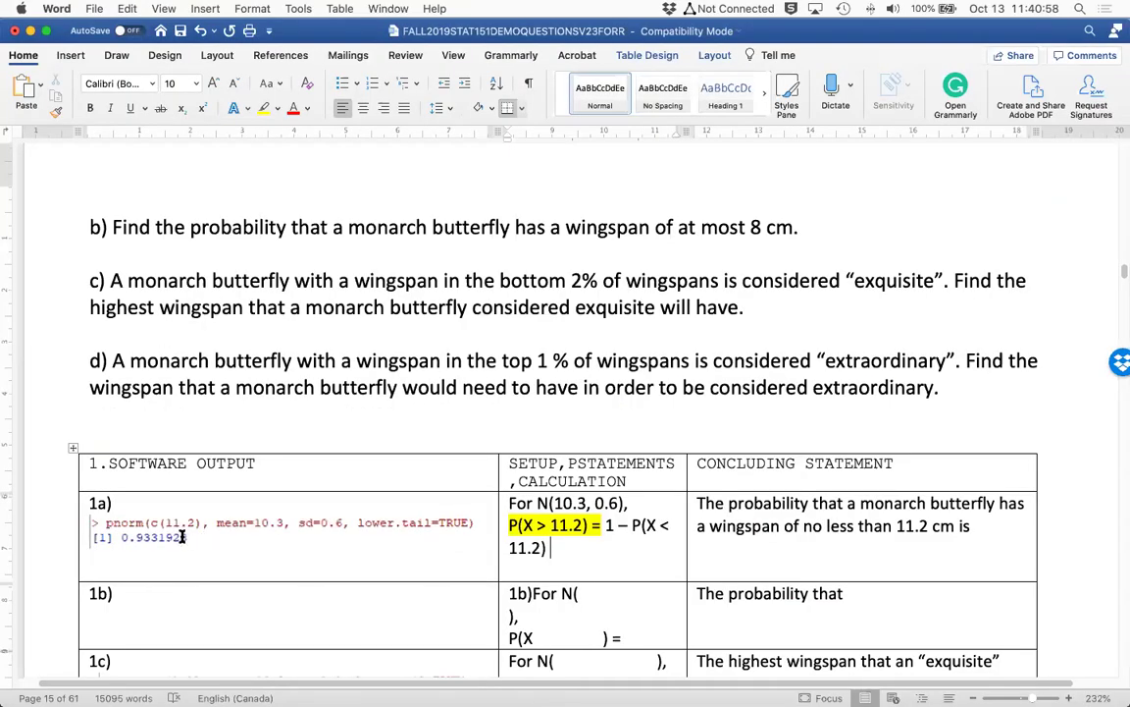
{"action": "left_click", "coordinate": [144, 530]}
{"action": "key", "text": "Return"}
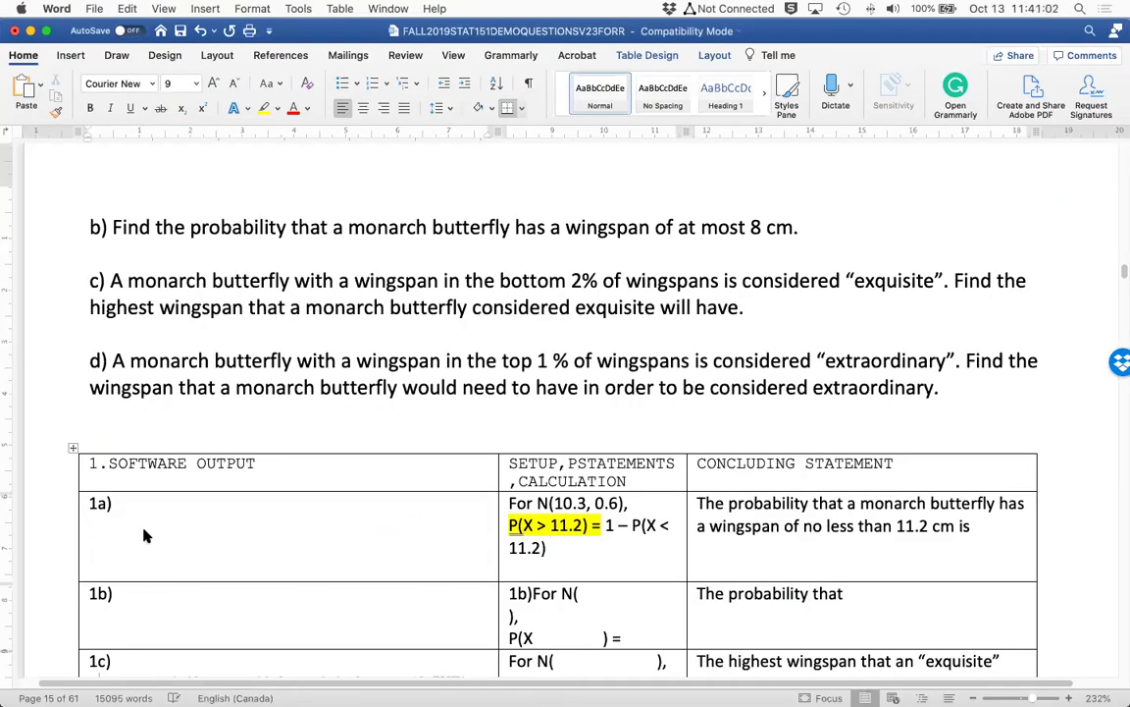
{"action": "key", "text": "super+v"}
{"action": "scroll", "coordinate": [235, 480], "scroll_direction": "down", "scroll_amount": 2}
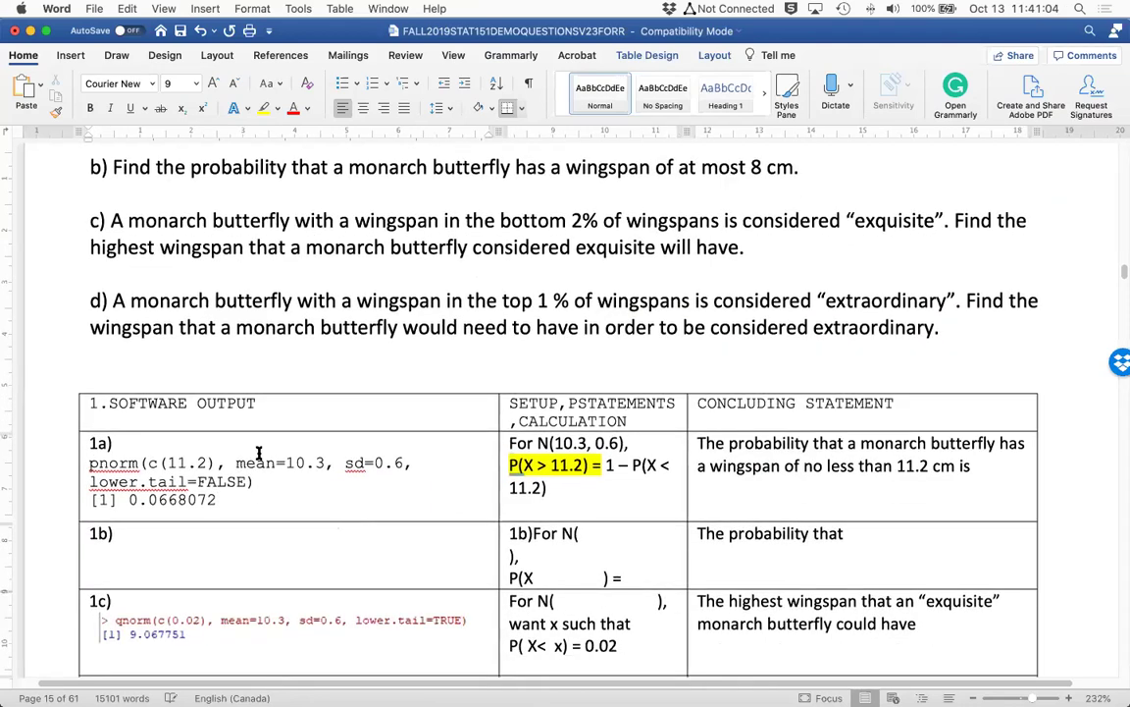
Enter 0.0668 as the value of P(X > 11.2) in row 1a, moving "1 – P(X < 11.2)" two lines down.
{"action": "scroll", "coordinate": [259, 454], "scroll_direction": "down", "scroll_amount": 1}
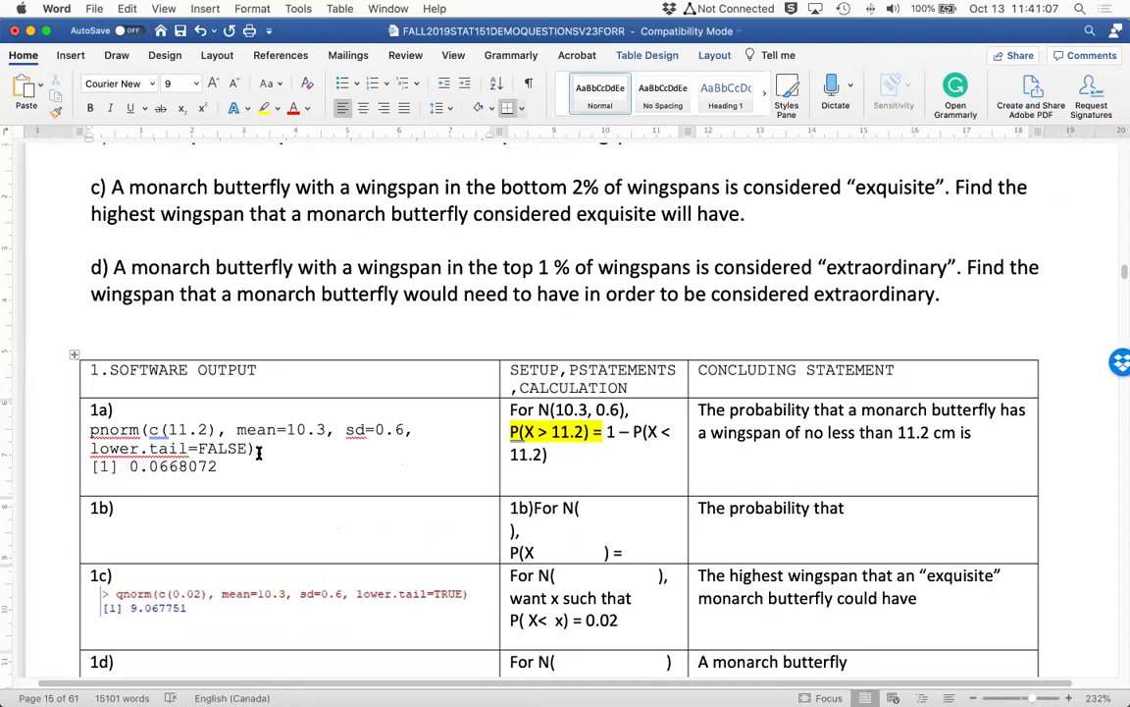
{"action": "left_click", "coordinate": [631, 461]}
{"action": "key", "text": "Return"}
{"action": "key", "text": "Return"}
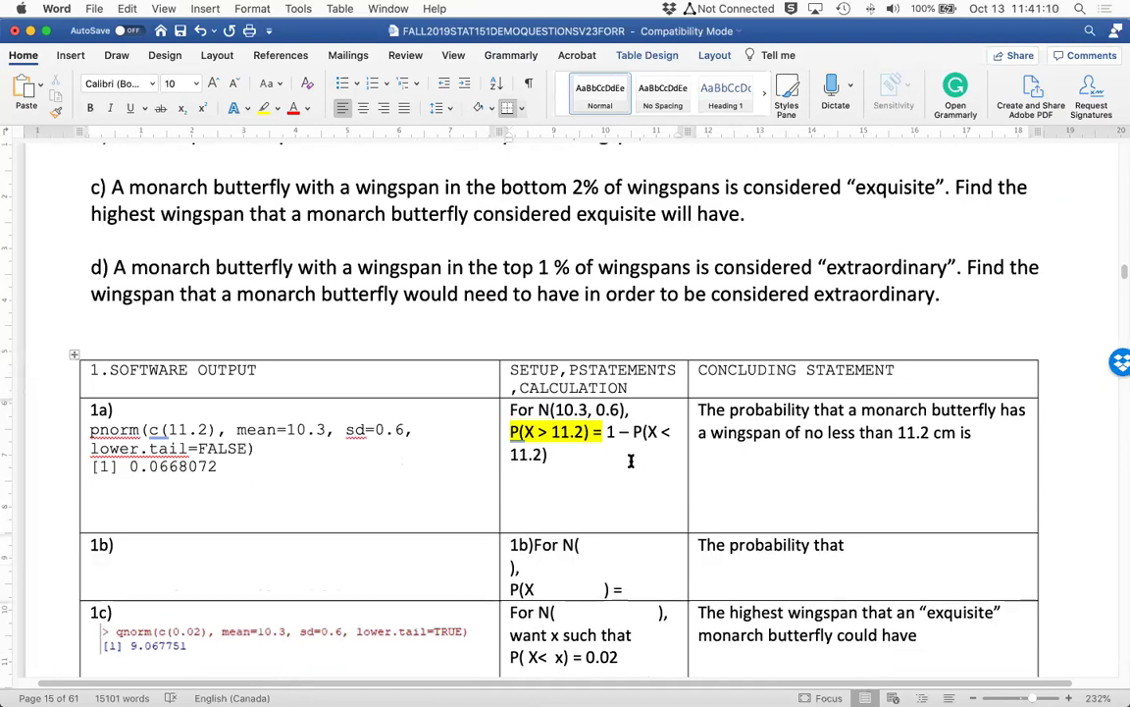
{"action": "key", "text": "Up"}
{"action": "key", "text": "Right"}
{"action": "key", "text": "Right"}
{"action": "key", "text": "Right"}
{"action": "key", "text": "Right"}
{"action": "key", "text": "Right"}
{"action": "key", "text": "Right"}
{"action": "key", "text": "Right"}
{"action": "key", "text": "Right"}
{"action": "key", "text": "Right"}
{"action": "key", "text": "Left"}
{"action": "key", "text": "Return"}
{"action": "key", "text": "Return"}
{"action": "key", "text": "Left"}
{"action": "key", "text": "Left"}
{"action": "type", "text": "0.0668"}
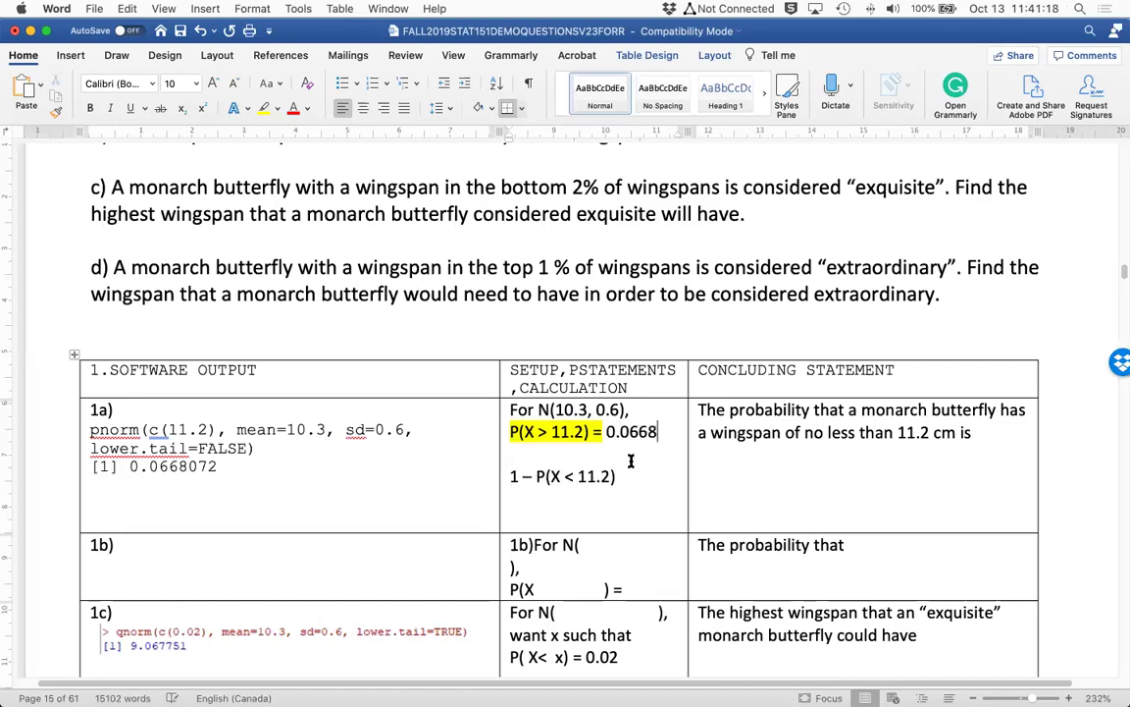
Complete the concluding statement of row 1a with "6.68%.".
{"action": "left_click", "coordinate": [976, 433]}
{"action": "type", "text": "6.68%."}
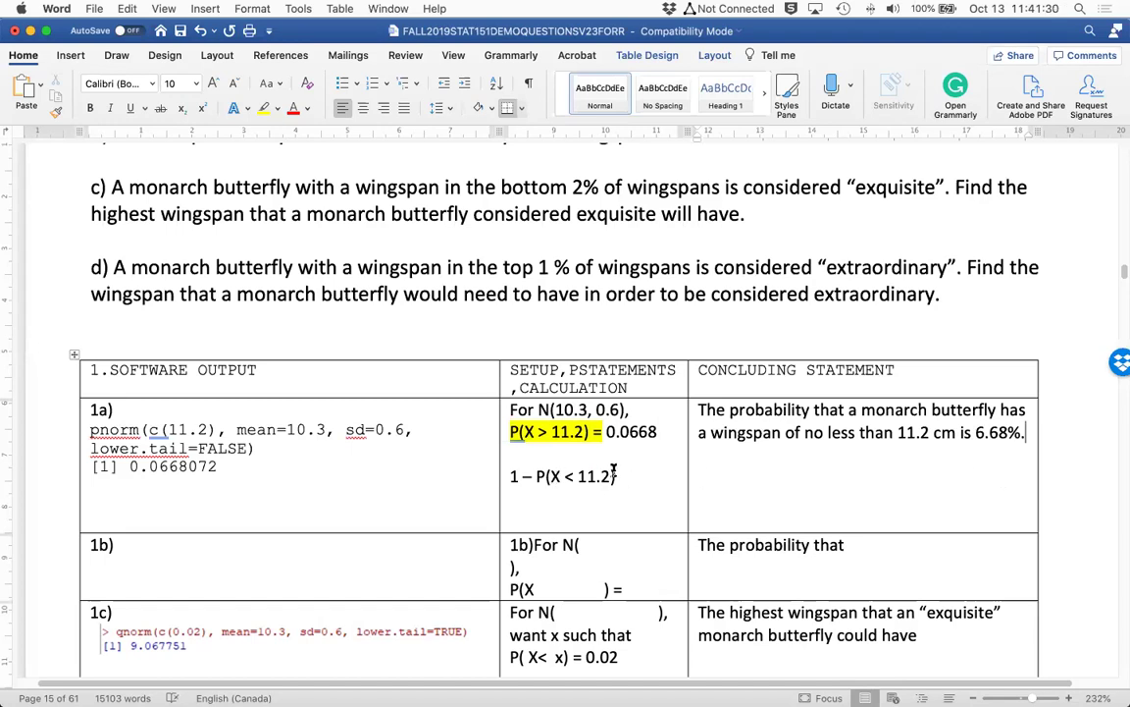
{"action": "left_click", "coordinate": [655, 486]}
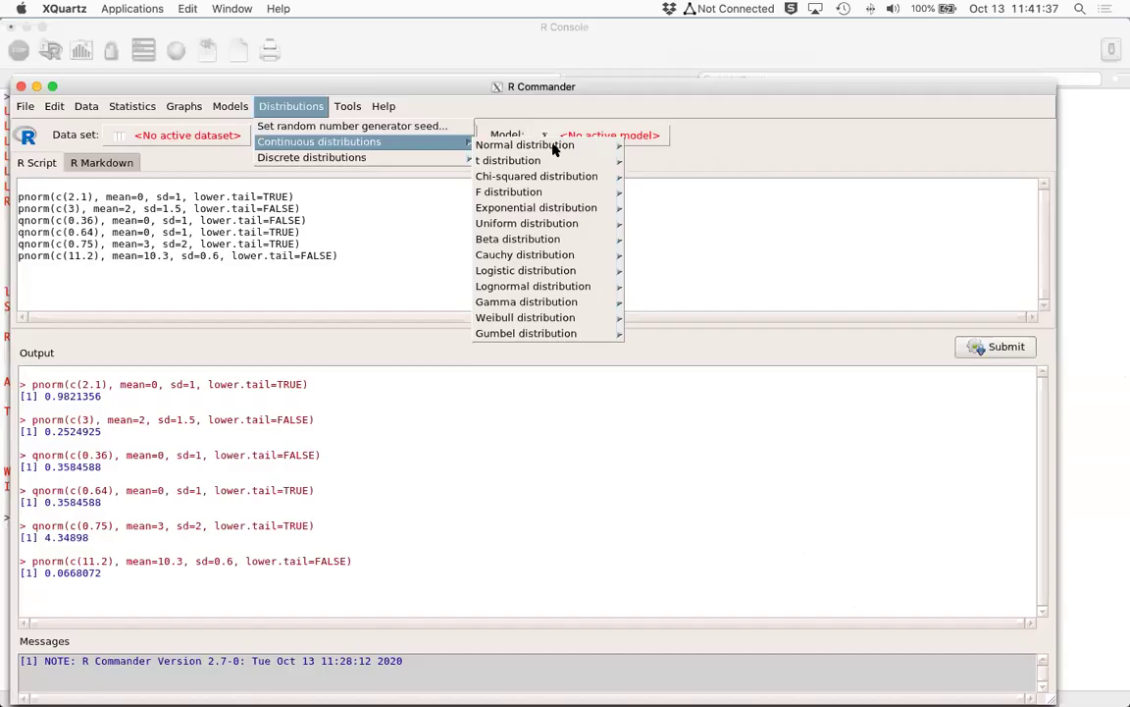
Compute the lower-tail normal probability in R Commander for 11.2 with mean 10.3 and standard deviation 0.6.
{"action": "mouse_move", "coordinate": [619, 147]}
{"action": "left_click", "coordinate": [640, 165]}
{"action": "left_click_drag", "start_coordinate": [340, 136], "coordinate": [664, 212]}
{"action": "left_click", "coordinate": [364, 282]}
{"action": "left_click", "coordinate": [772, 326]}
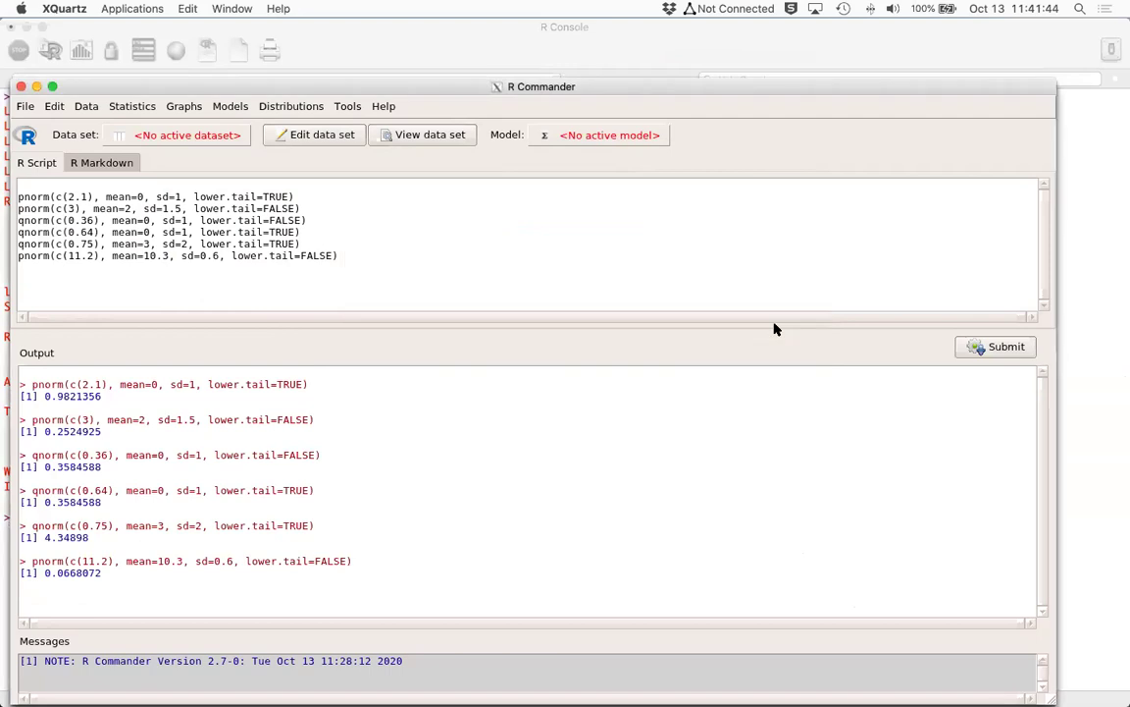
Copy the lower-tail pnorm command and result into row 1a's software output cell in Word, below the upper-tail output.
{"action": "left_click_drag", "start_coordinate": [102, 598], "coordinate": [31, 587]}
{"action": "key", "text": "super+c"}
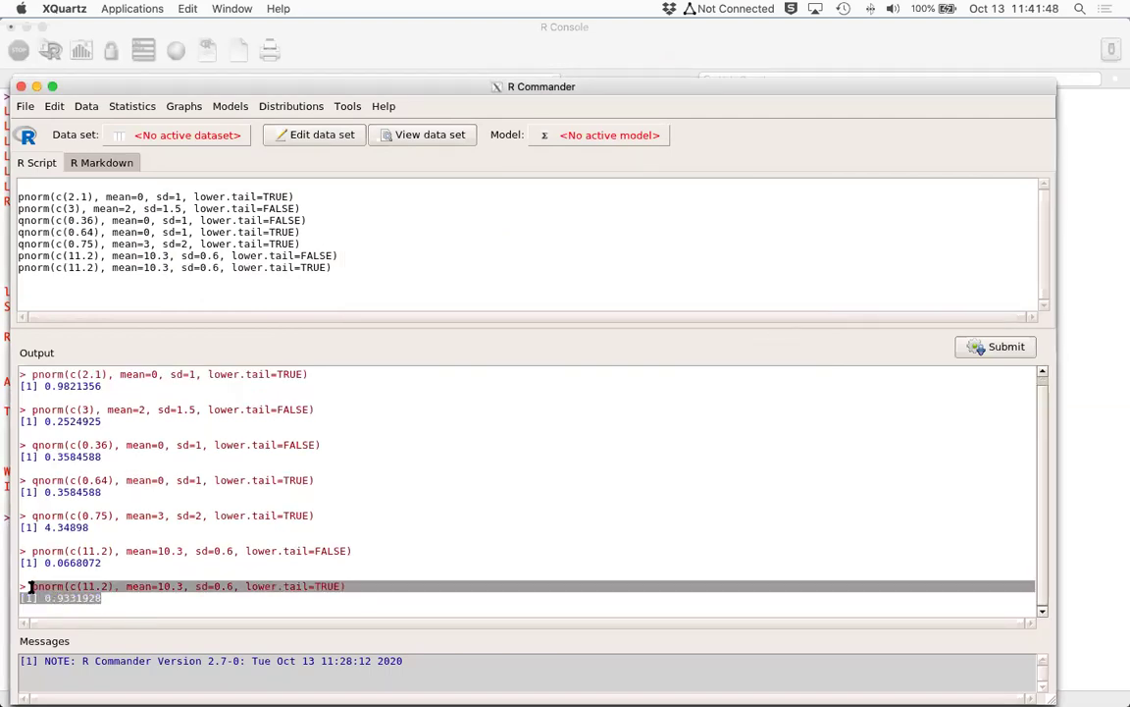
{"action": "key", "text": "ctrl+Left"}
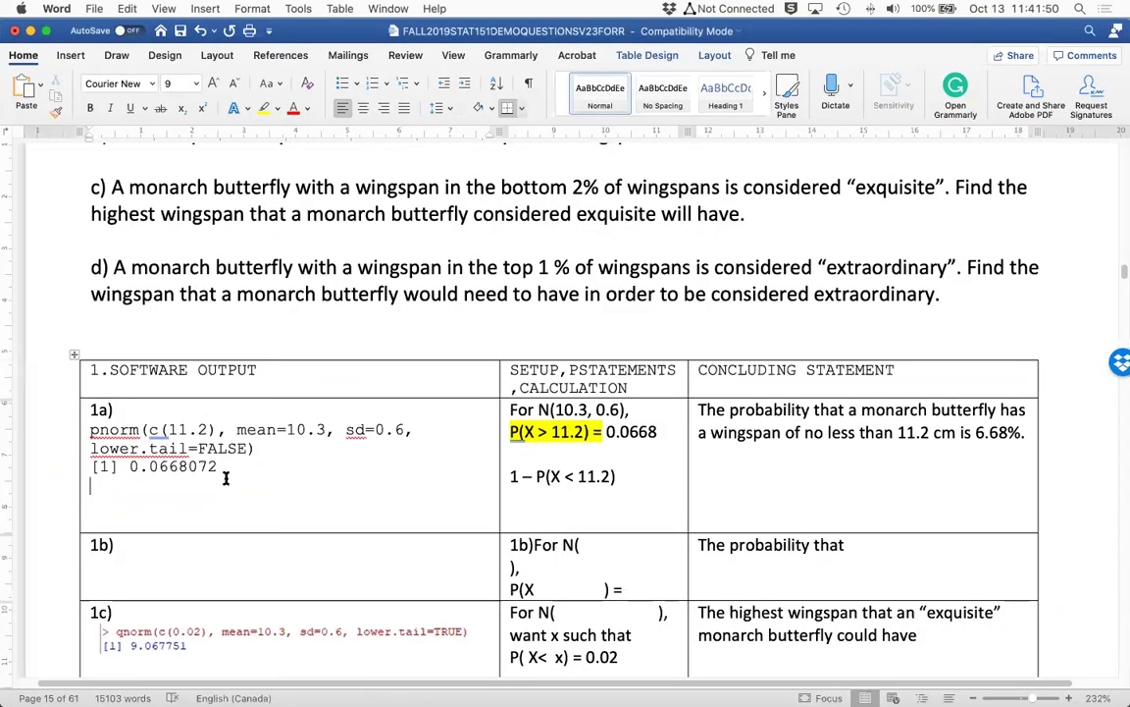
{"action": "key", "text": "super+v"}
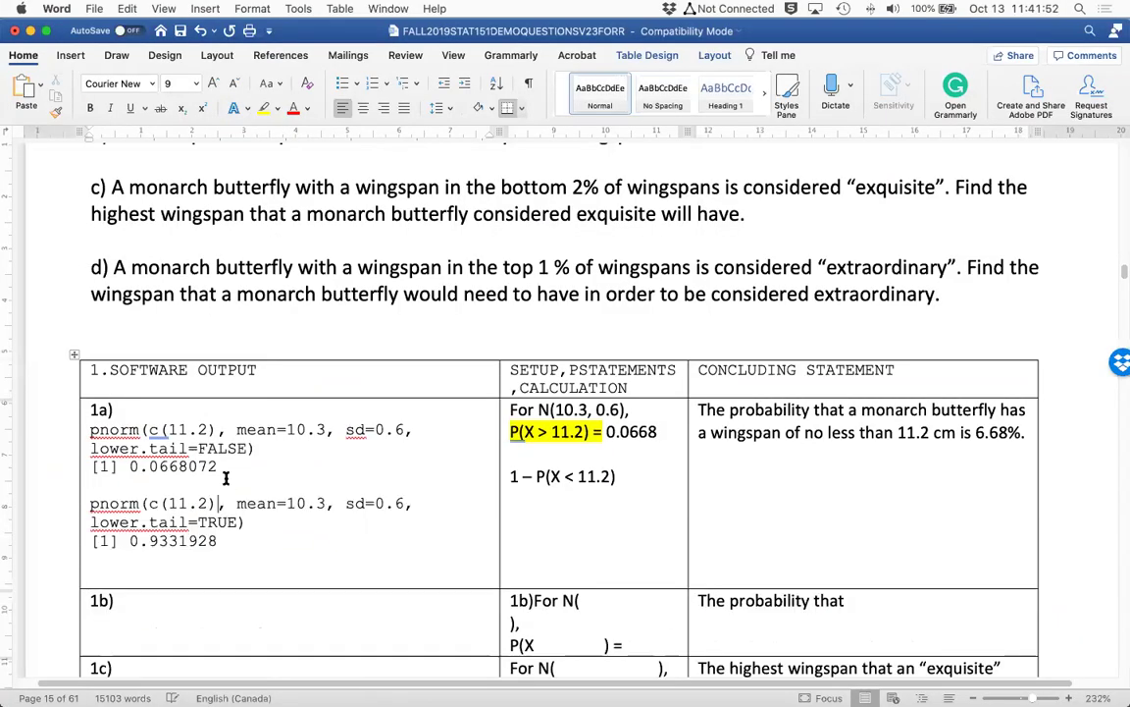
Label the two pnorm outputs in row 1a's software output cell "Upper Tail" and "Lower Tail", each above its command.
{"action": "key", "text": "Return"}
{"action": "type", "text": "Upper Tail"}
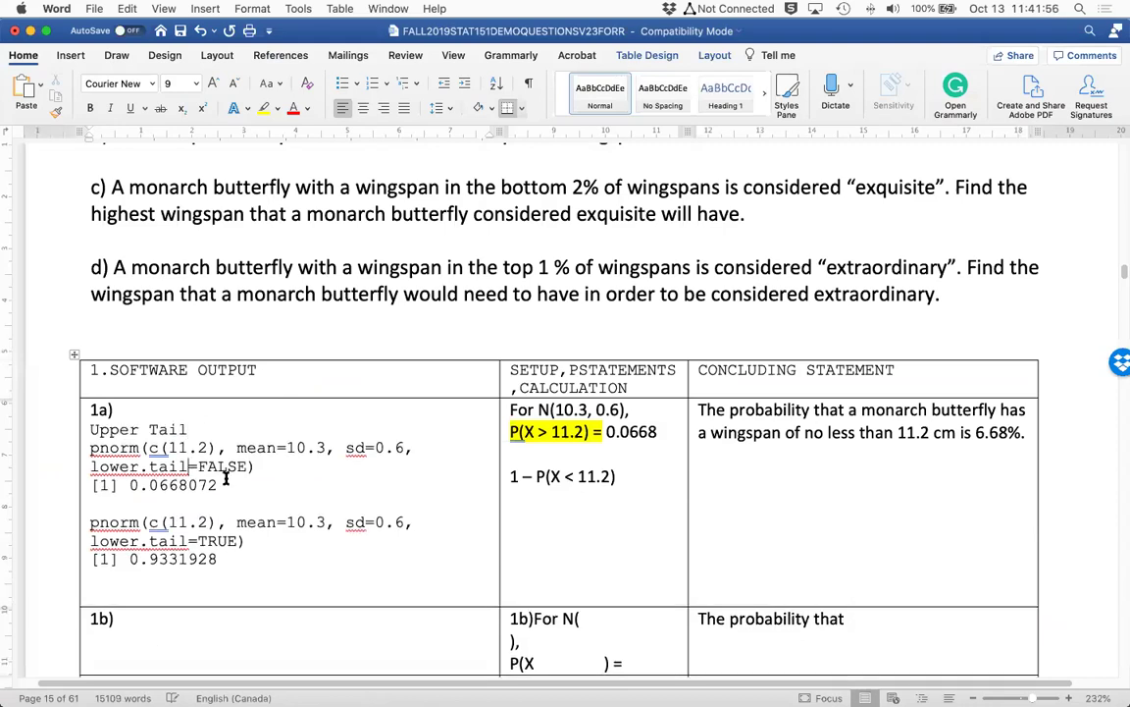
{"action": "key", "text": "Return"}
{"action": "type", "text": "Lower Tail"}
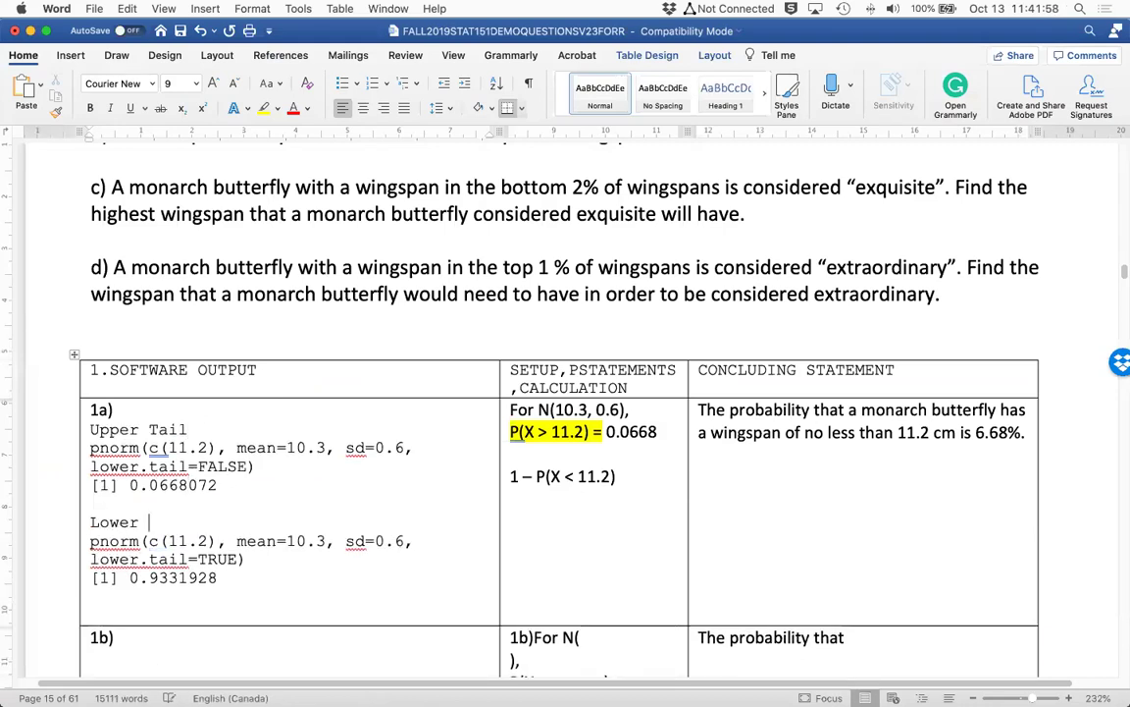
Complete the 1 – P(X < 11.2) calculation in row 1a with the lower-tail probability 0.9331928 and the answer 0.0668072.
{"action": "left_click", "coordinate": [663, 478]}
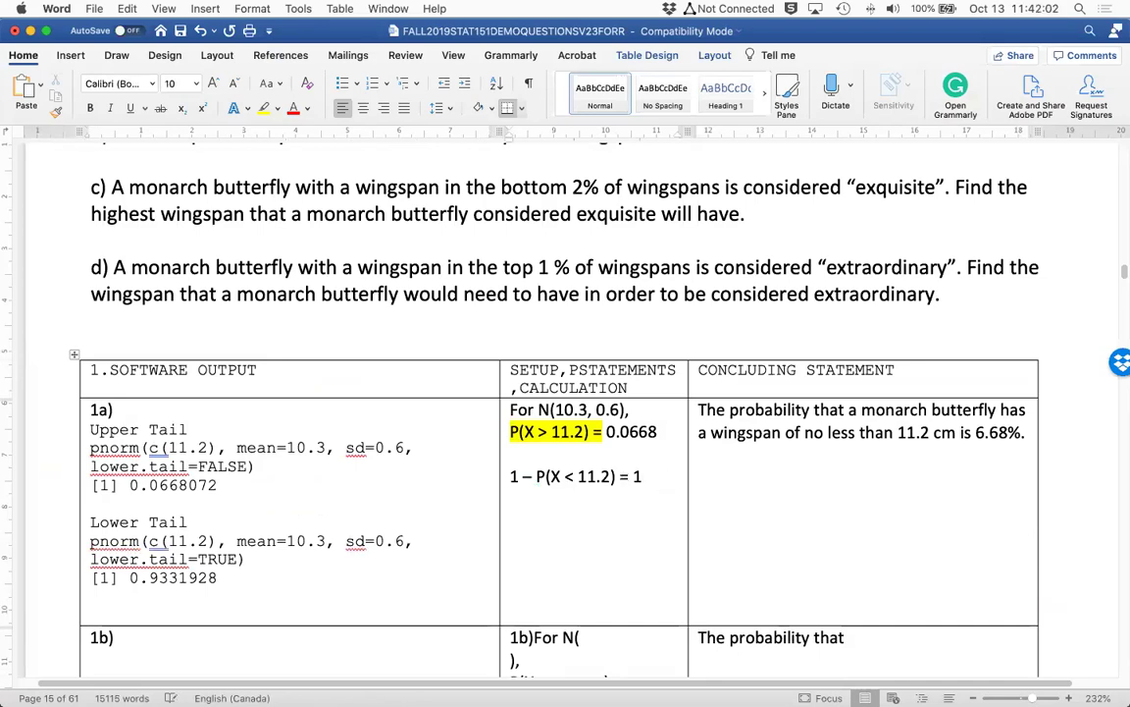
{"action": "type", "text": "0.9331928 = 0.066"}
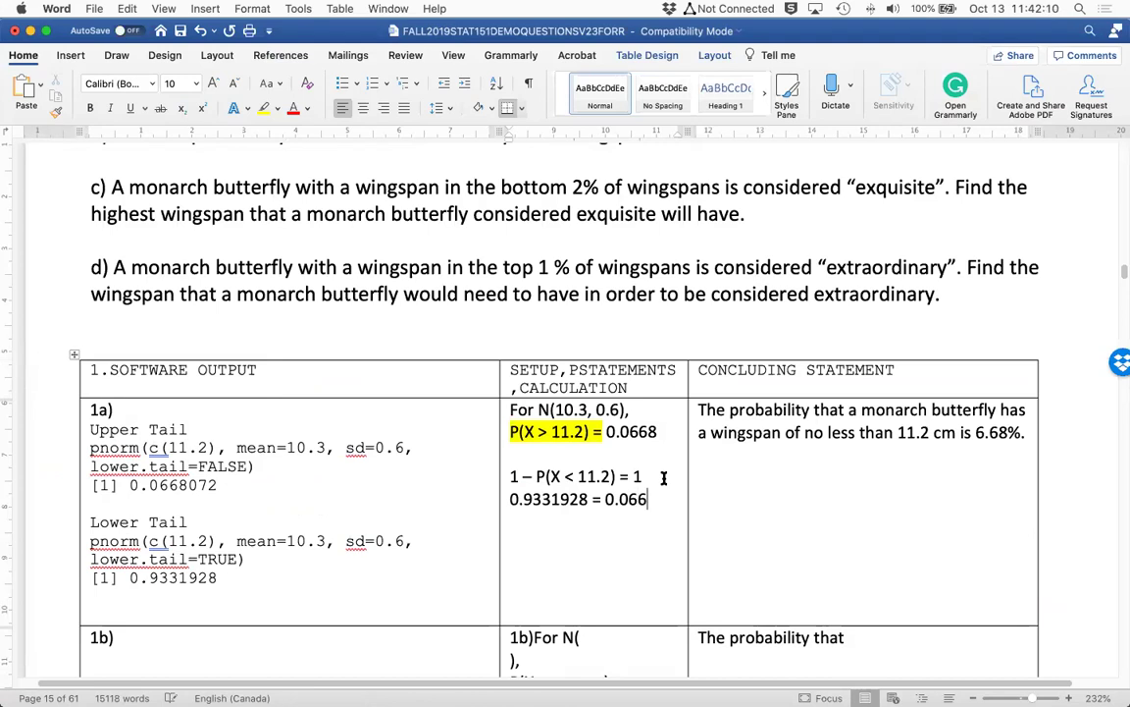
{"action": "type", "text": "8072."}
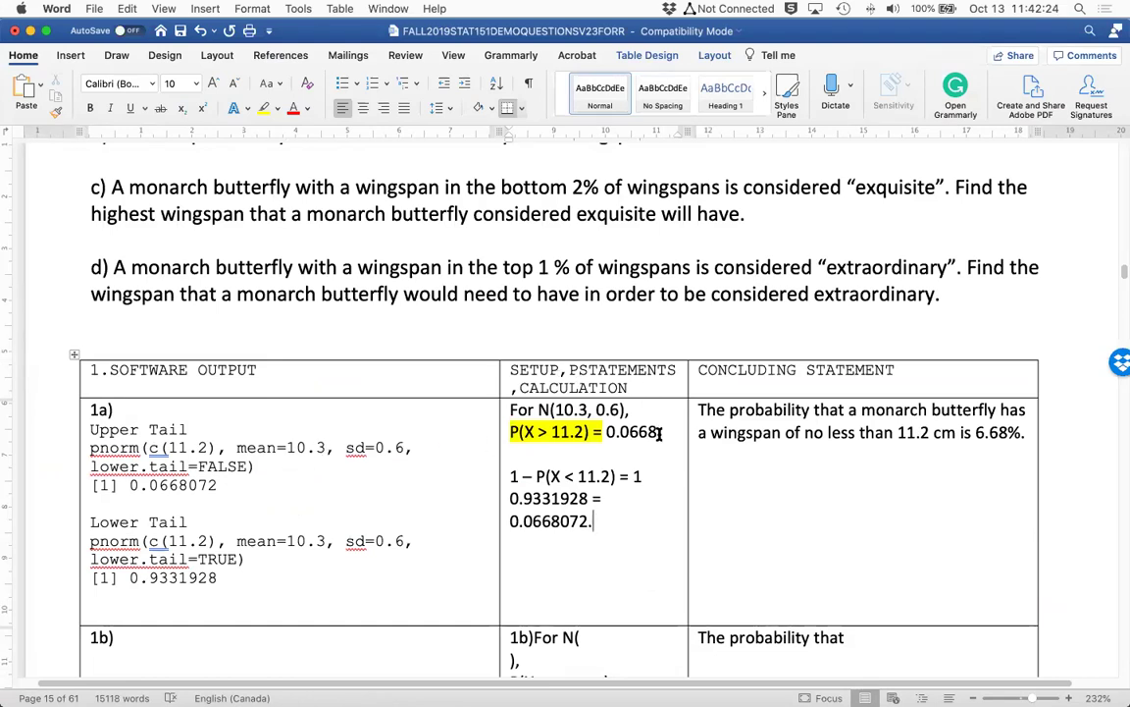
Compare the direct and complement calculations of P(X > 11.2) in row 1a and look over the remaining butterfly questions.
{"action": "left_click_drag", "start_coordinate": [656, 425], "coordinate": [512, 413]}
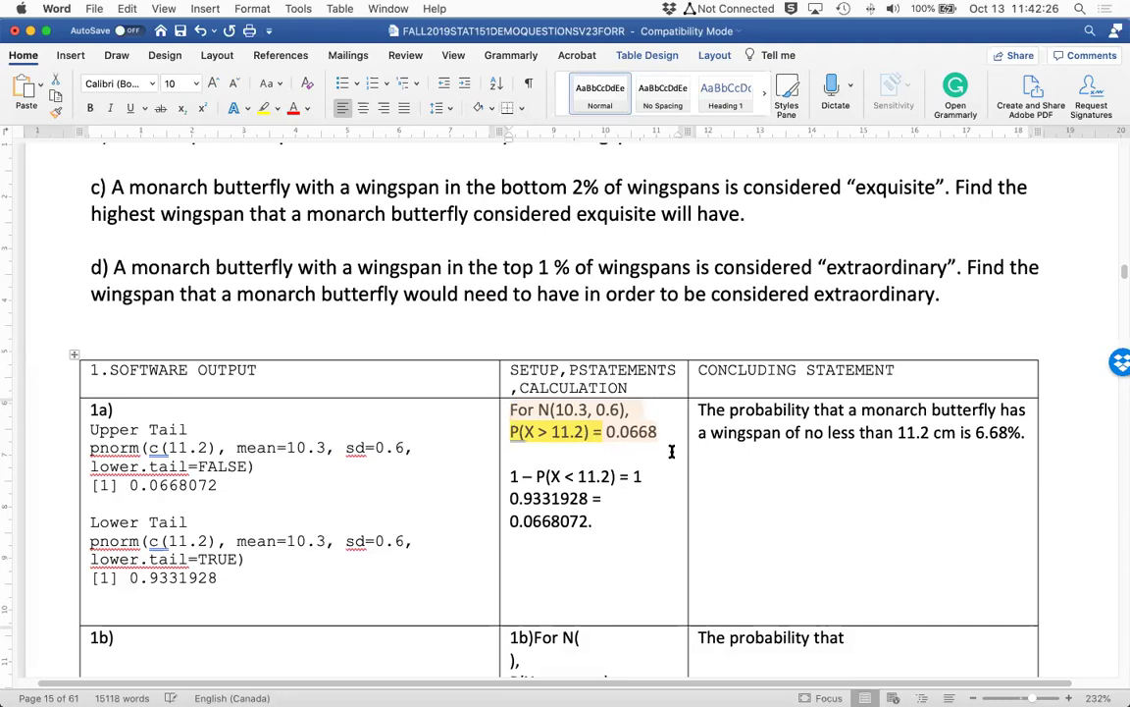
{"action": "left_click", "coordinate": [638, 455]}
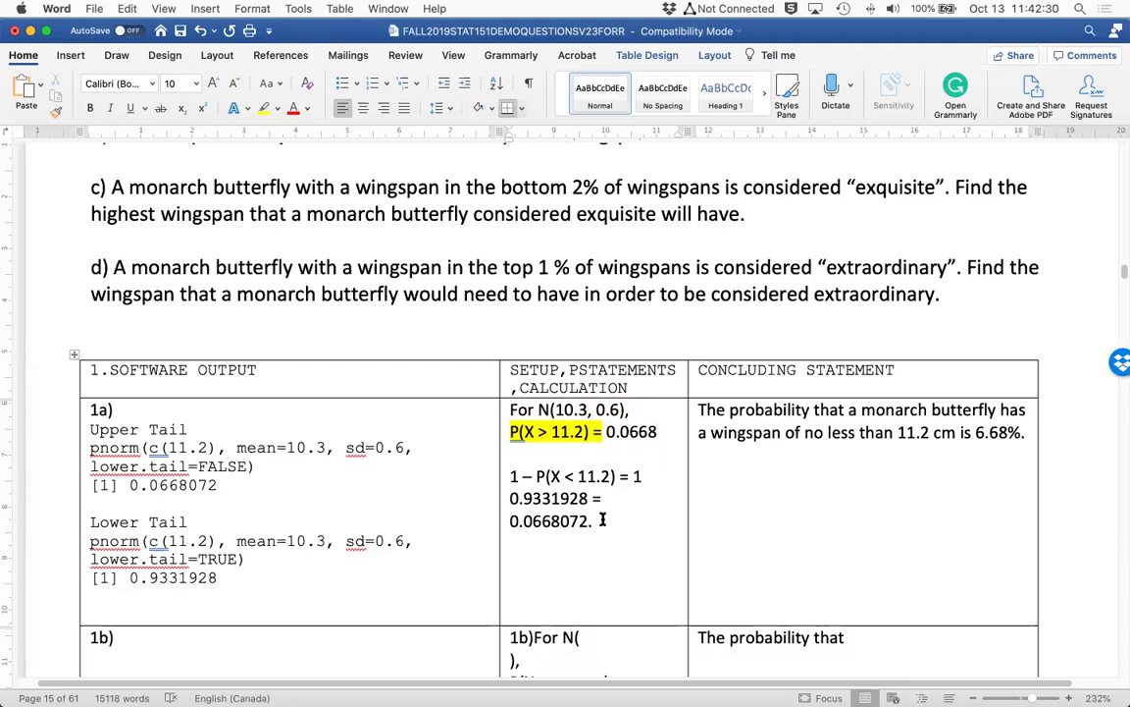
{"action": "left_click_drag", "start_coordinate": [599, 523], "coordinate": [512, 480]}
{"action": "left_click", "coordinate": [548, 477]}
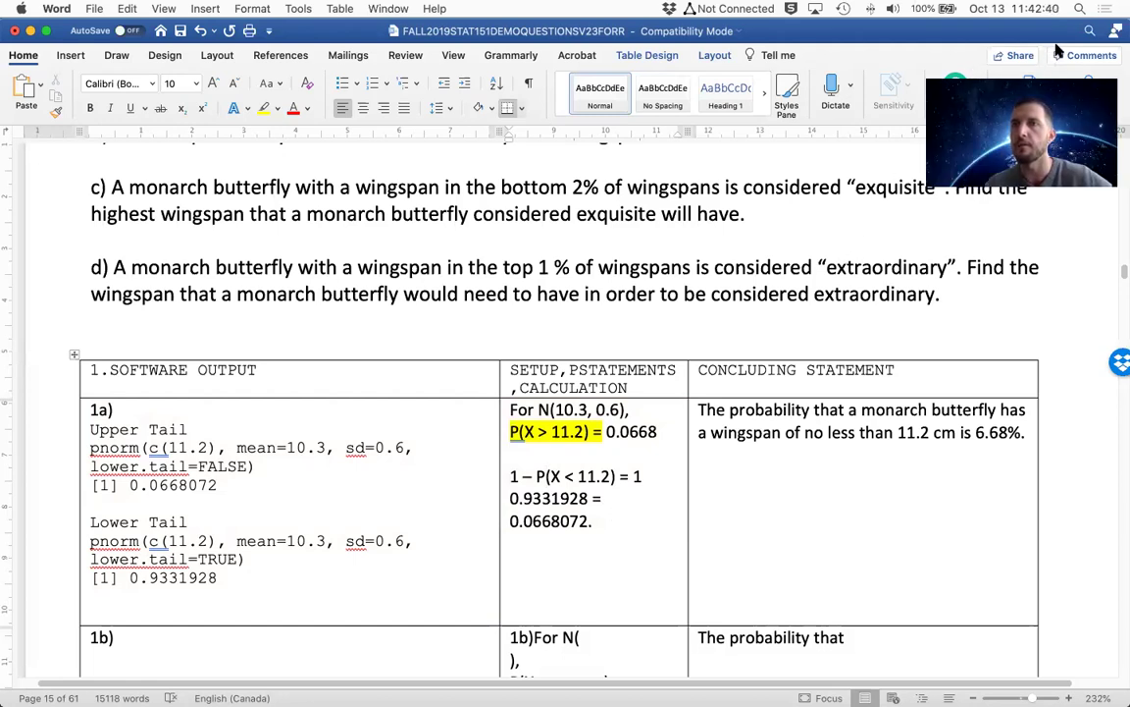
{"action": "scroll", "coordinate": [546, 438], "scroll_direction": "down", "scroll_amount": 1}
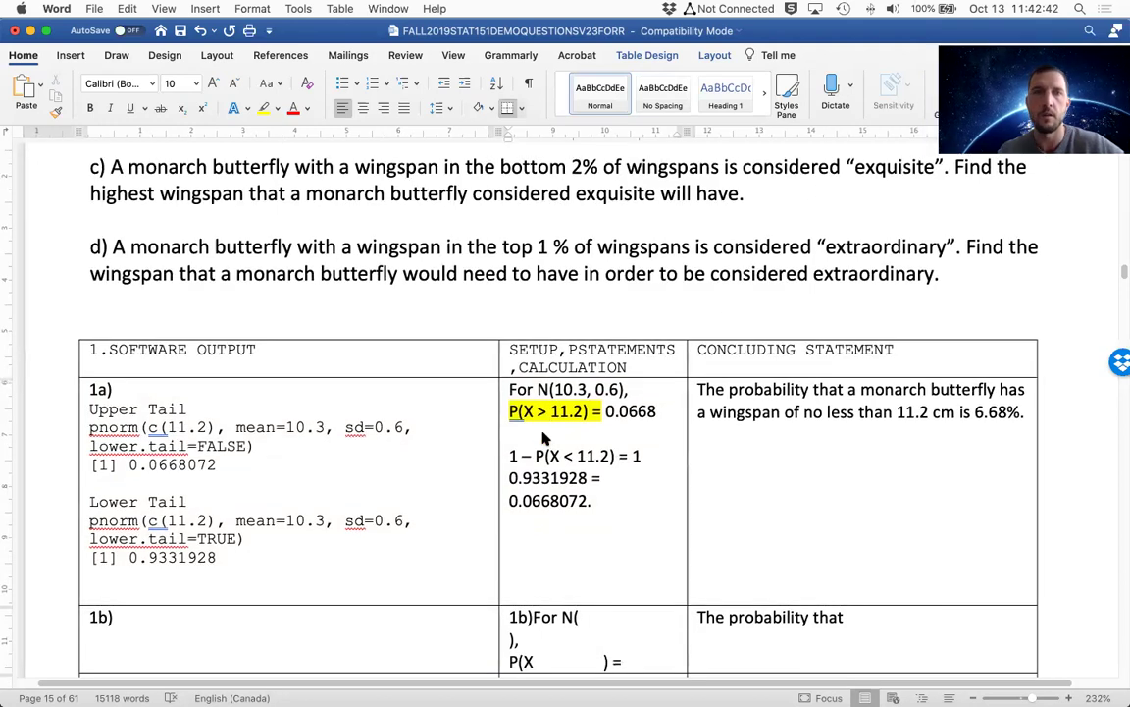
{"action": "scroll", "coordinate": [543, 433], "scroll_direction": "up", "scroll_amount": 2}
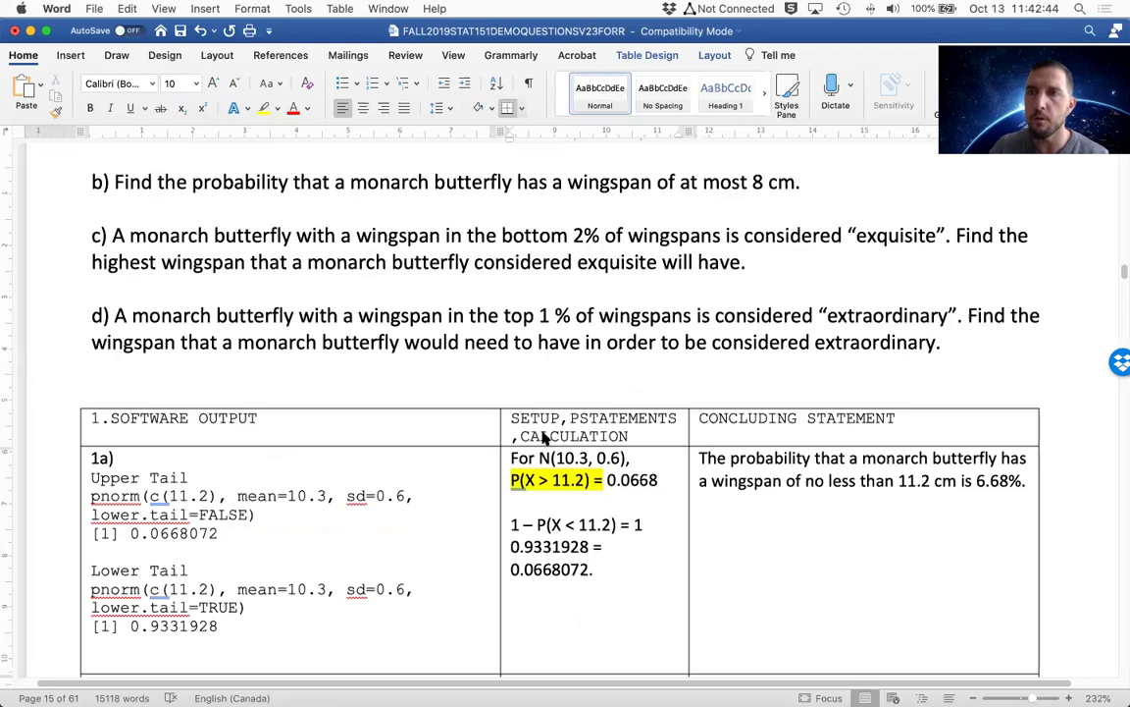
{"action": "scroll", "coordinate": [546, 438], "scroll_direction": "down", "scroll_amount": 1}
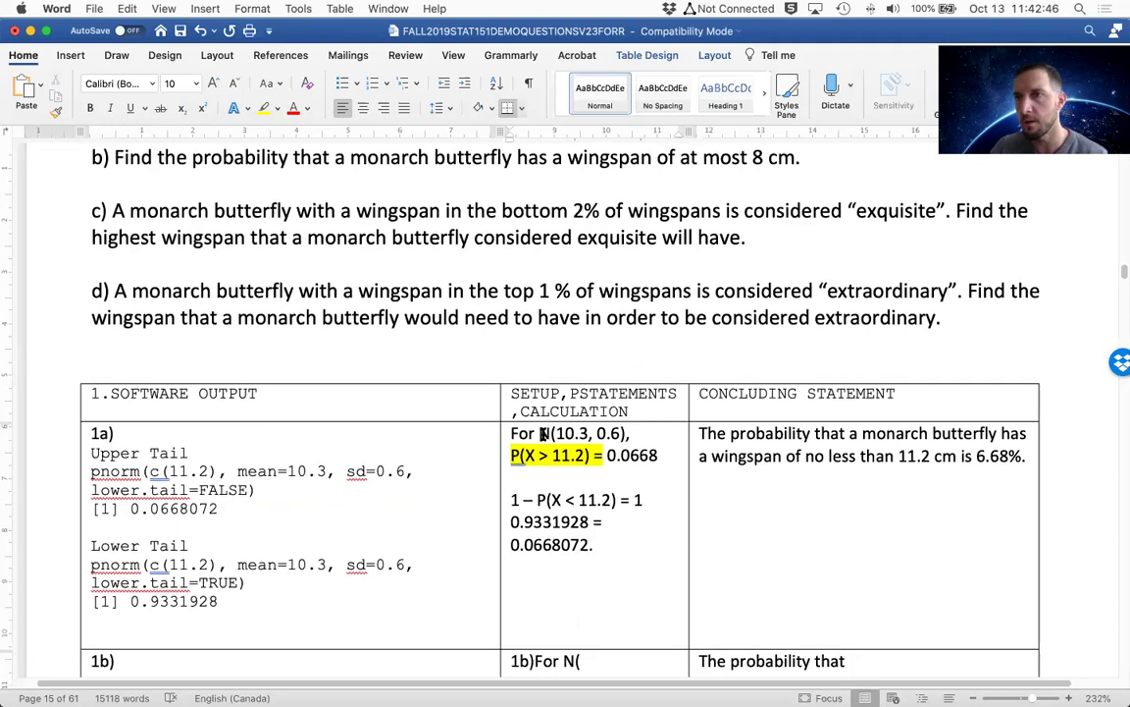
{"action": "scroll", "coordinate": [543, 433], "scroll_direction": "up", "scroll_amount": 1}
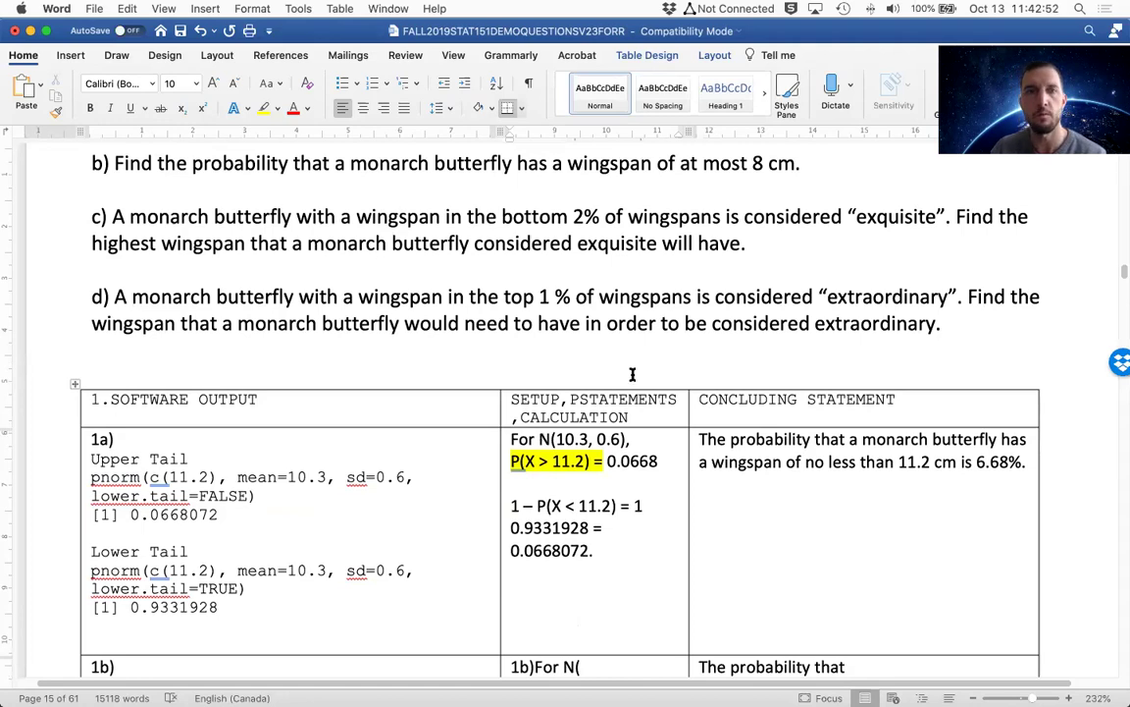
{"action": "scroll", "coordinate": [633, 376], "scroll_direction": "down", "scroll_amount": 1}
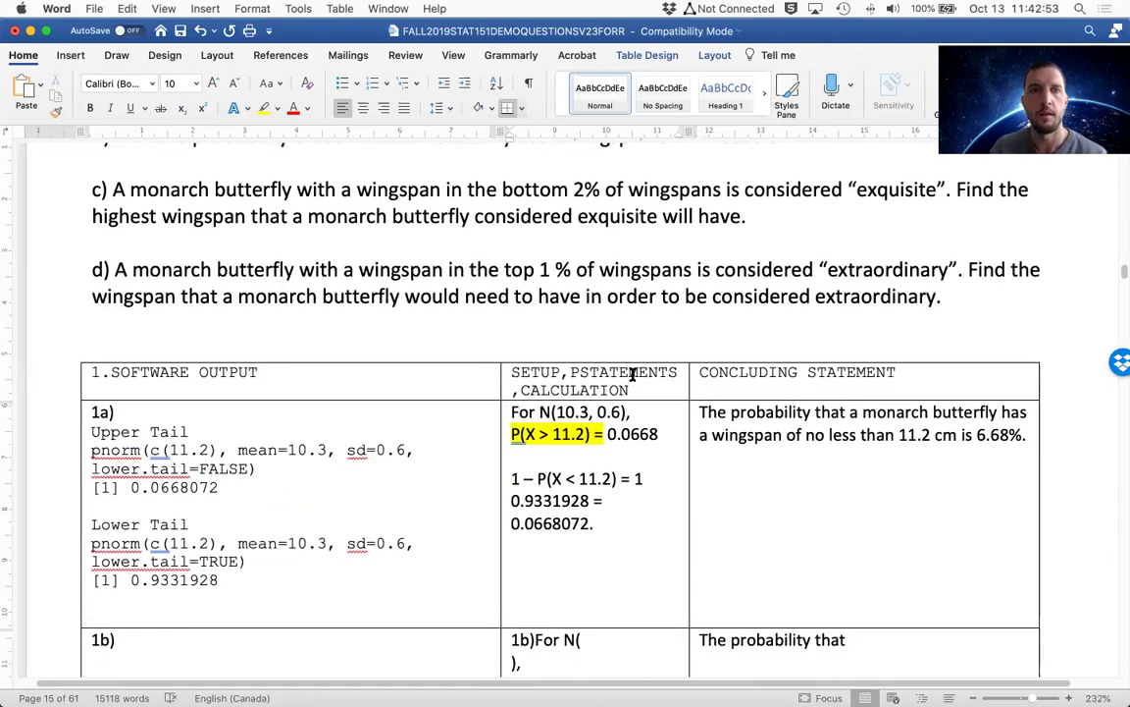
{"action": "scroll", "coordinate": [693, 71], "scroll_direction": "down", "scroll_amount": 5}
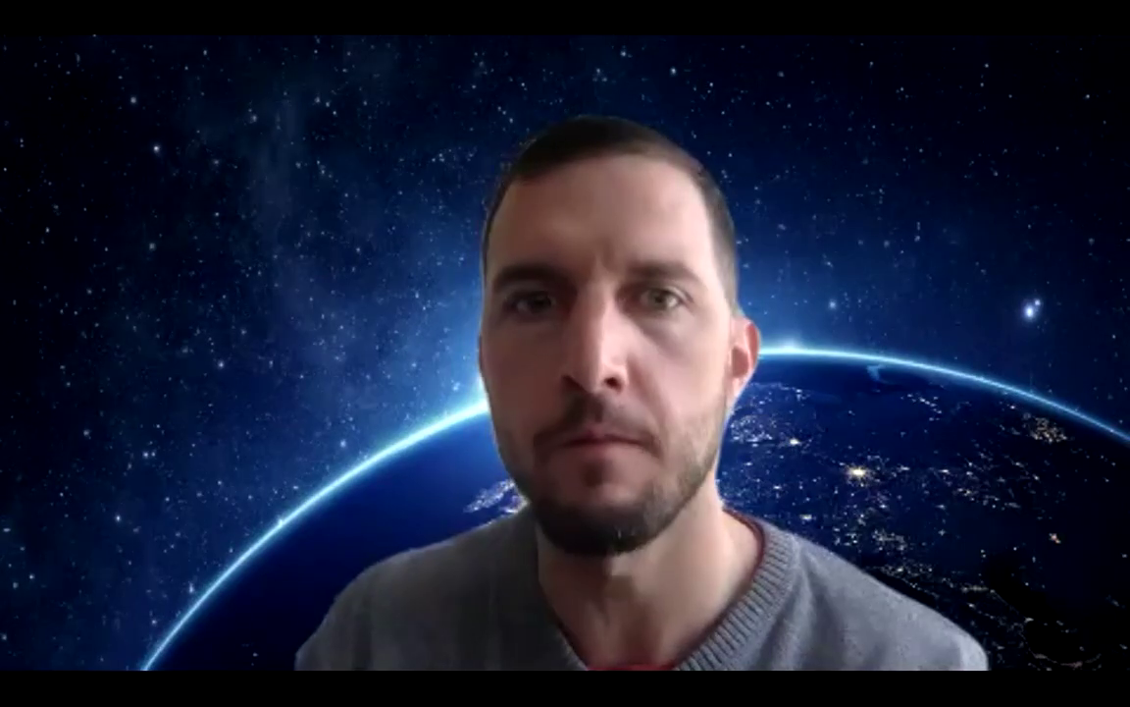
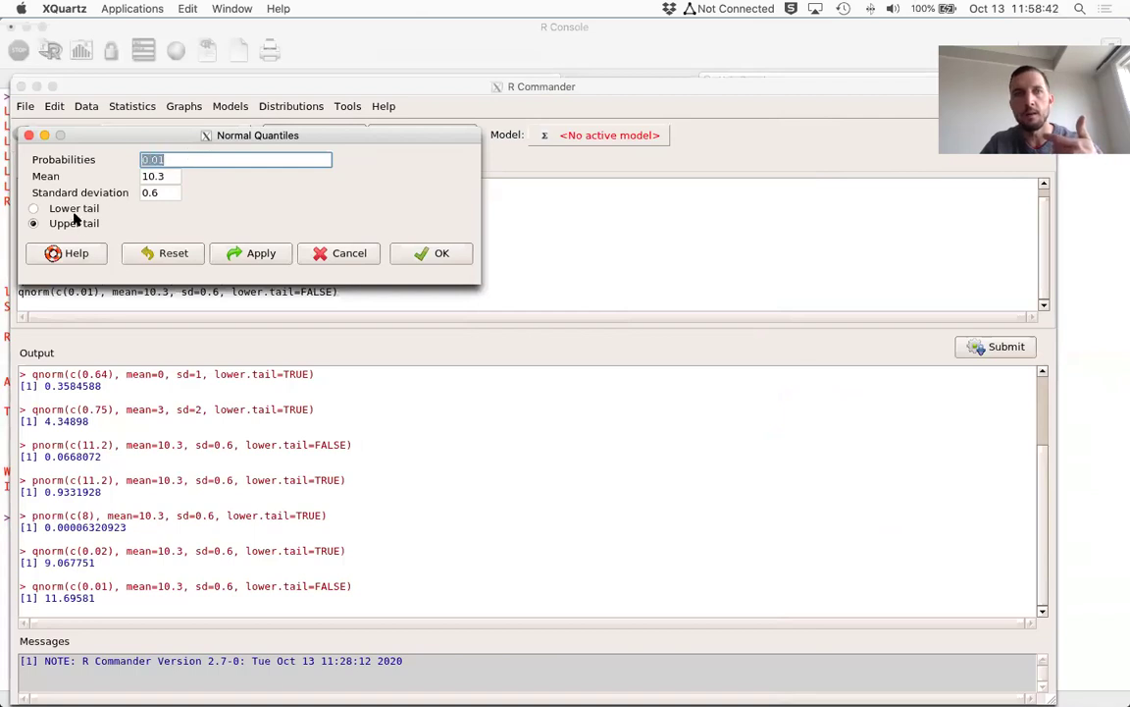
Compute the lower-tail normal quantile for probability 0.99 with mean 10.3 and standard deviation 0.6.
{"action": "left_click", "coordinate": [33, 208]}
{"action": "left_click", "coordinate": [169, 160]}
{"action": "key", "text": "BackSpace"}
{"action": "key", "text": "BackSpace"}
{"action": "type", "text": "99"}
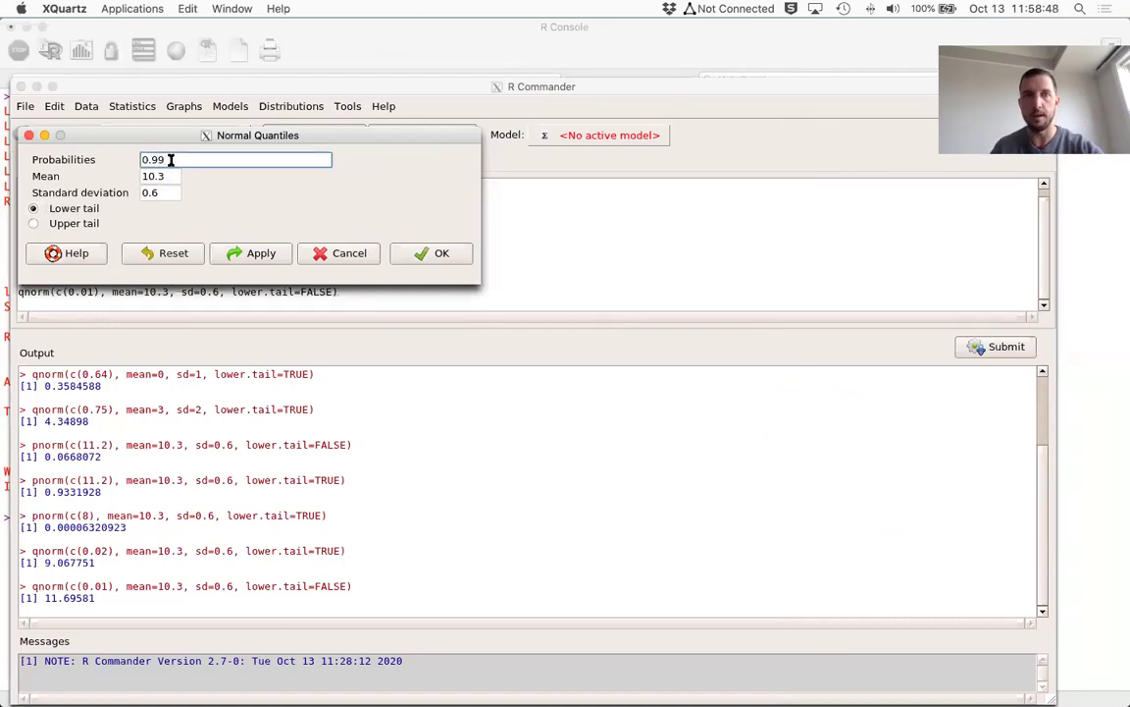
{"action": "left_click", "coordinate": [420, 257]}
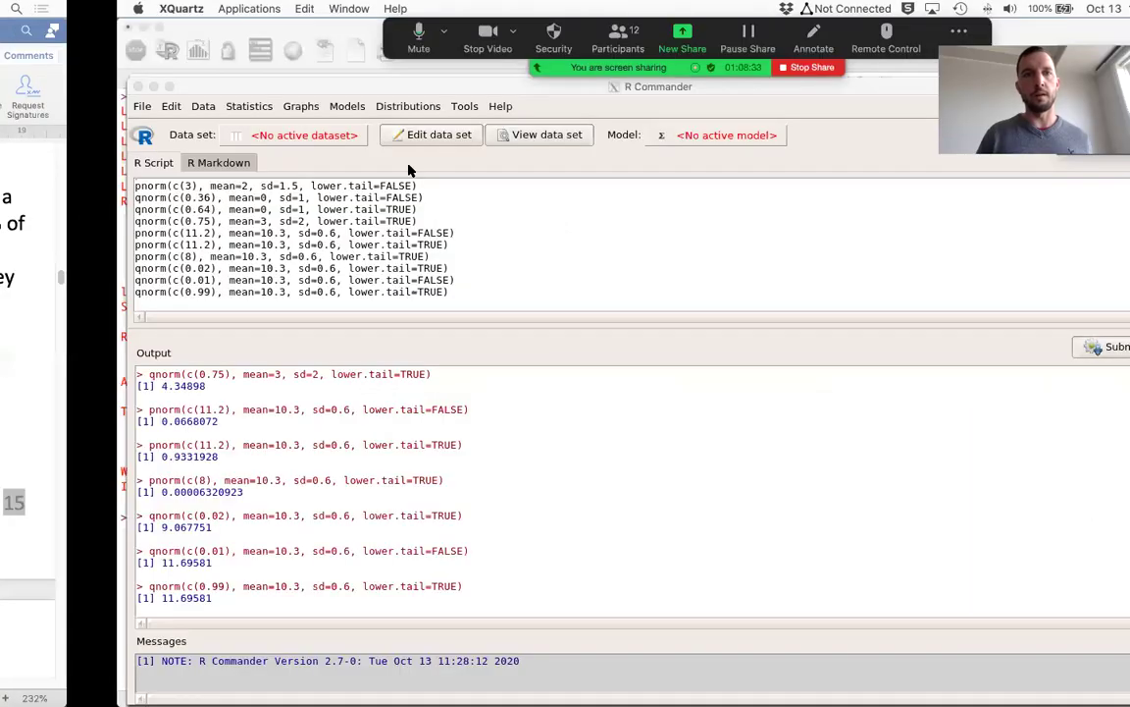
Open a new normal quantiles calculation in R Commander and set its probability to 0.005.
{"action": "left_click", "coordinate": [291, 106]}
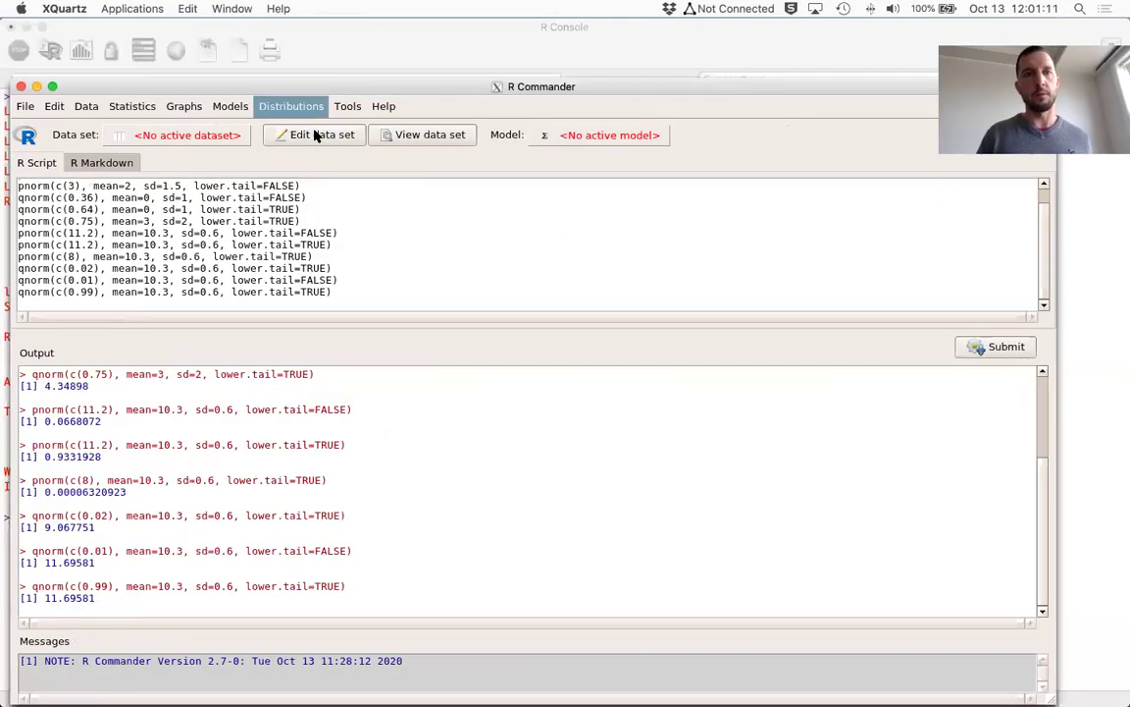
{"action": "mouse_move", "coordinate": [364, 157]}
{"action": "mouse_move", "coordinate": [407, 141]}
{"action": "mouse_move", "coordinate": [520, 145]}
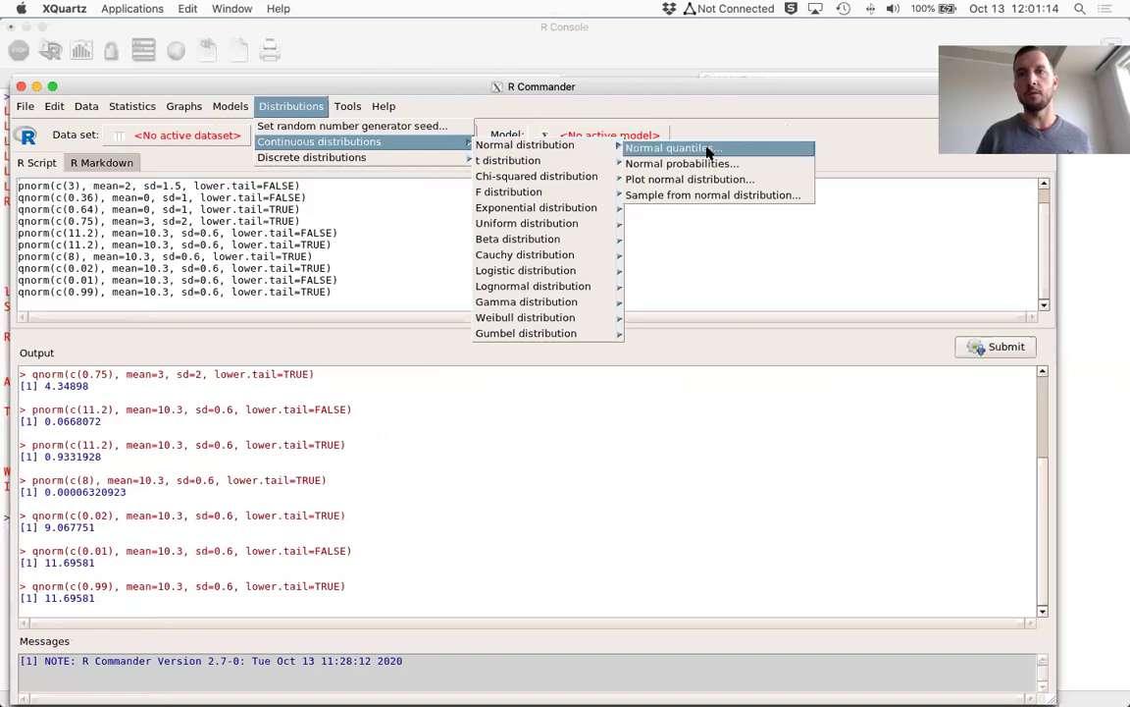
{"action": "left_click", "coordinate": [708, 148]}
{"action": "left_click_drag", "start_coordinate": [315, 138], "coordinate": [706, 139]}
{"action": "left_click", "coordinate": [551, 171]}
{"action": "key", "text": "BackSpace"}
{"action": "key", "text": "BackSpace"}
{"action": "type", "text": "05"}
{"action": "key", "text": "Left"}
{"action": "type", "text": "0"}
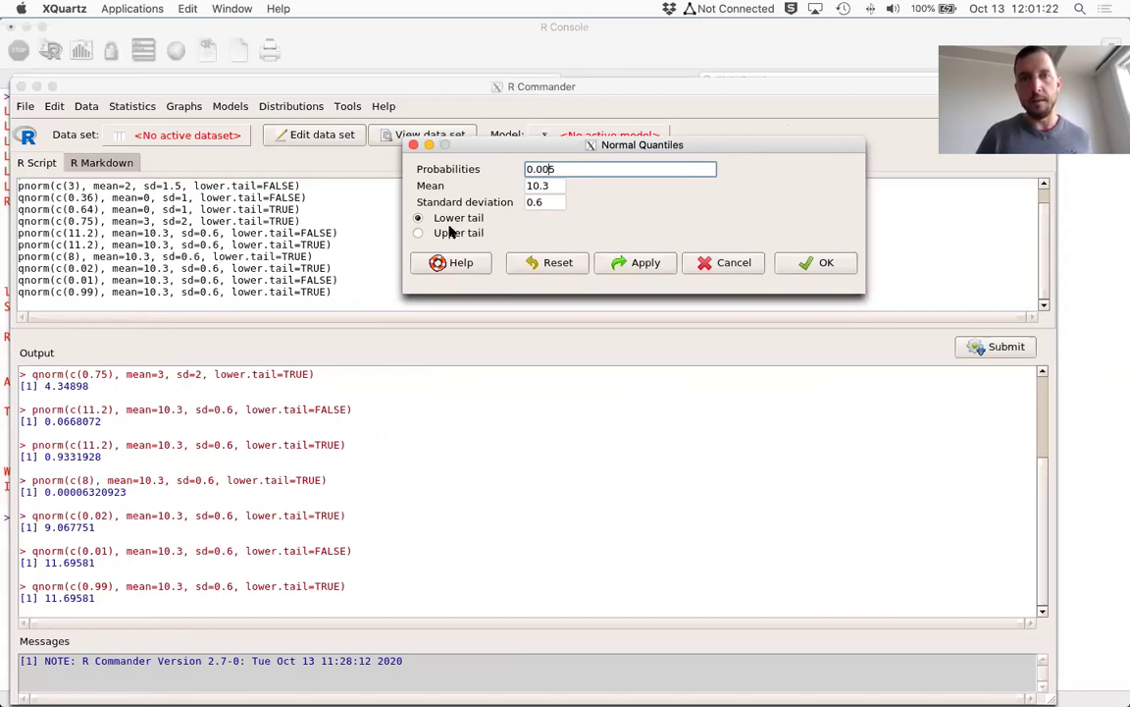
Compute the upper-tail normal quantile for the entered probability with mean 20 and standard deviation 3.
{"action": "left_click", "coordinate": [419, 233]}
{"action": "left_click", "coordinate": [551, 186]}
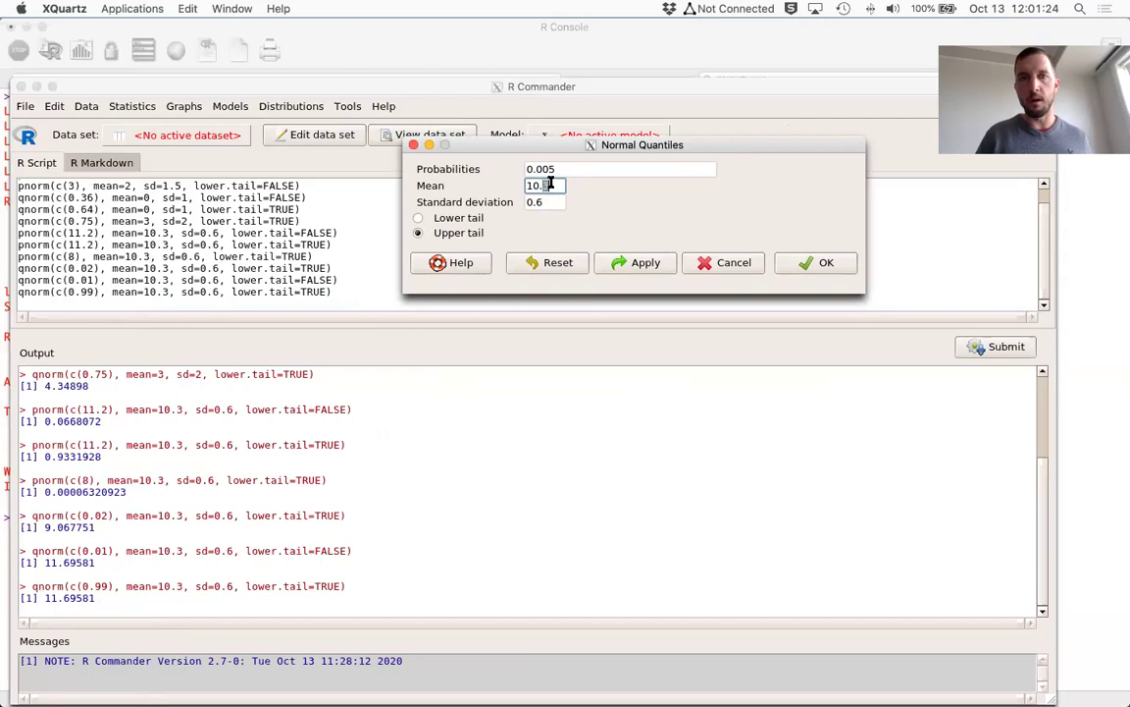
{"action": "key", "text": "BackSpace"}
{"action": "key", "text": "BackSpace"}
{"action": "key", "text": "BackSpace"}
{"action": "key", "text": "BackSpace"}
{"action": "type", "text": "20"}
{"action": "key", "text": "Tab"}
{"action": "type", "text": "3"}
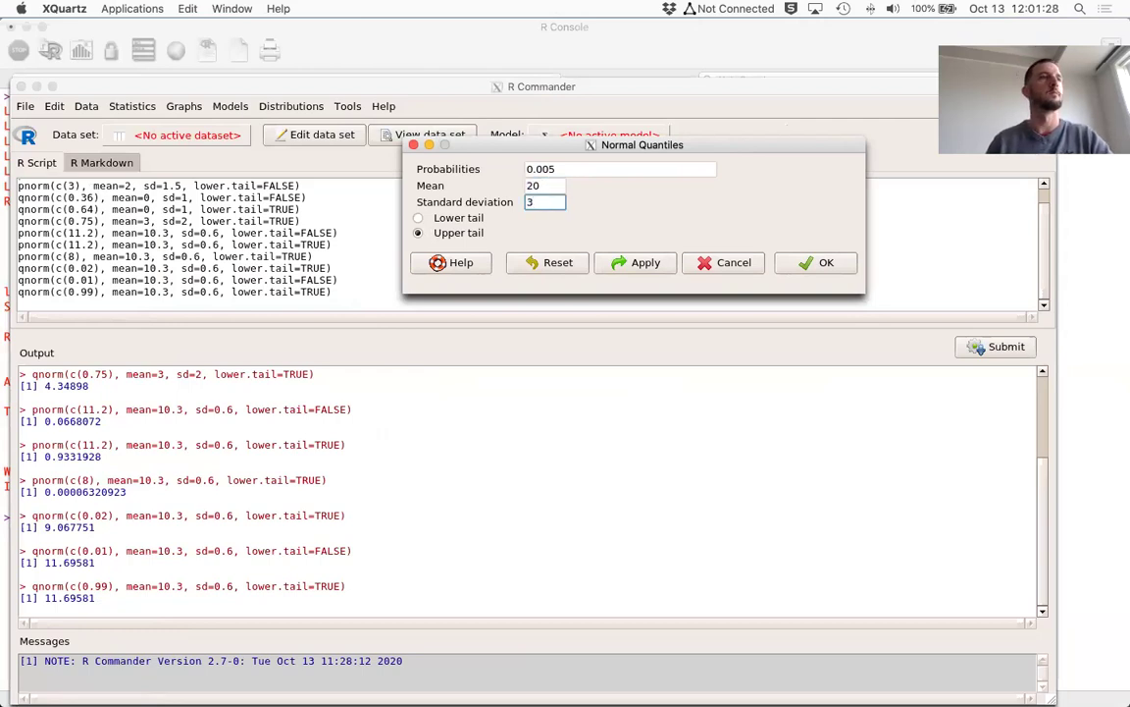
{"action": "left_click", "coordinate": [816, 262]}
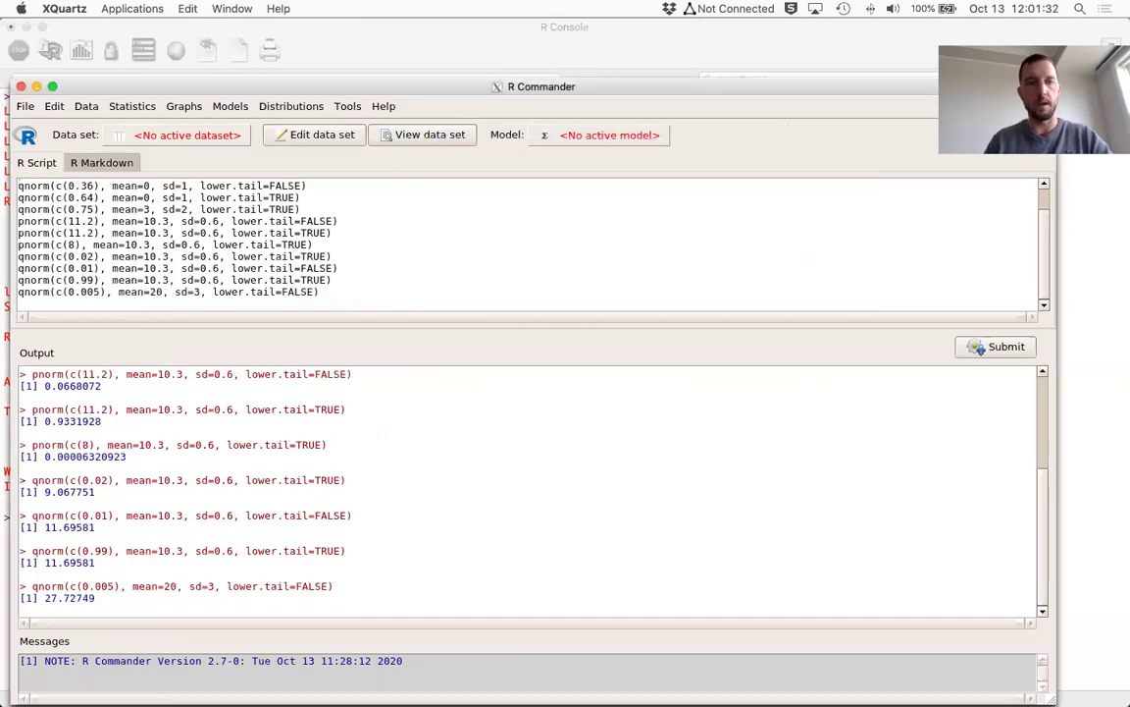
Copy the qnorm command for 0.005 and its result into question 11's software output cell in Word.
{"action": "left_click_drag", "start_coordinate": [99, 596], "coordinate": [32, 587]}
{"action": "key", "text": "super+c"}
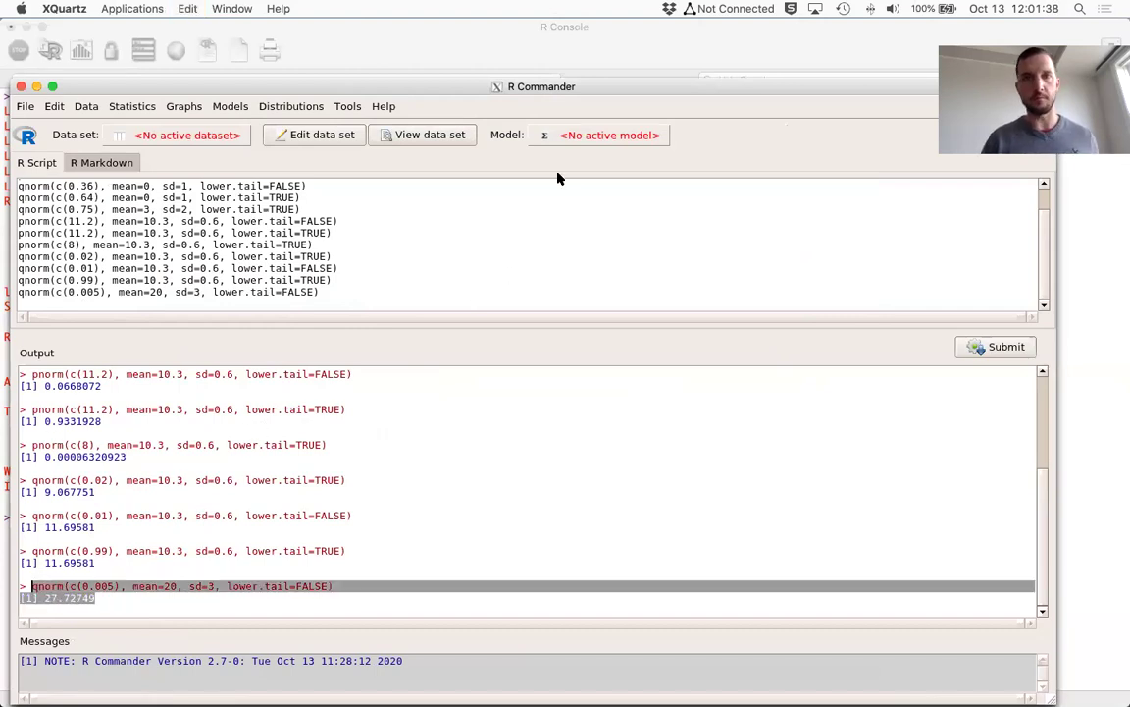
{"action": "key", "text": "ctrl+Up"}
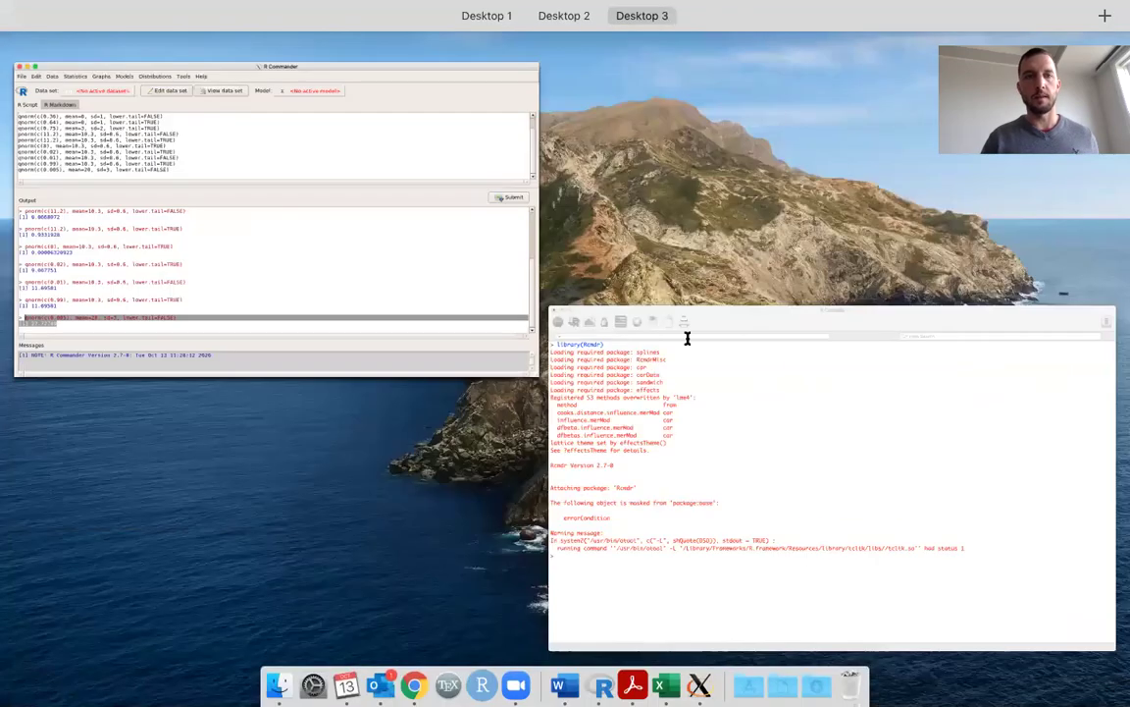
{"action": "key", "text": "ctrl+Left"}
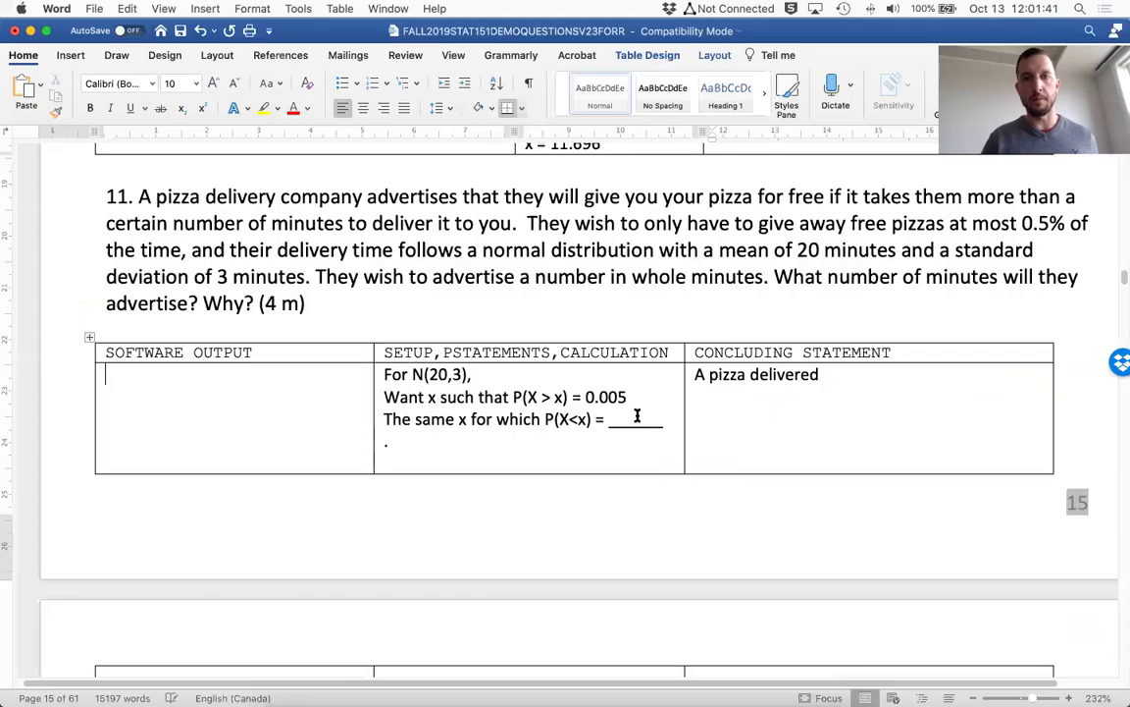
{"action": "key", "text": "super+v"}
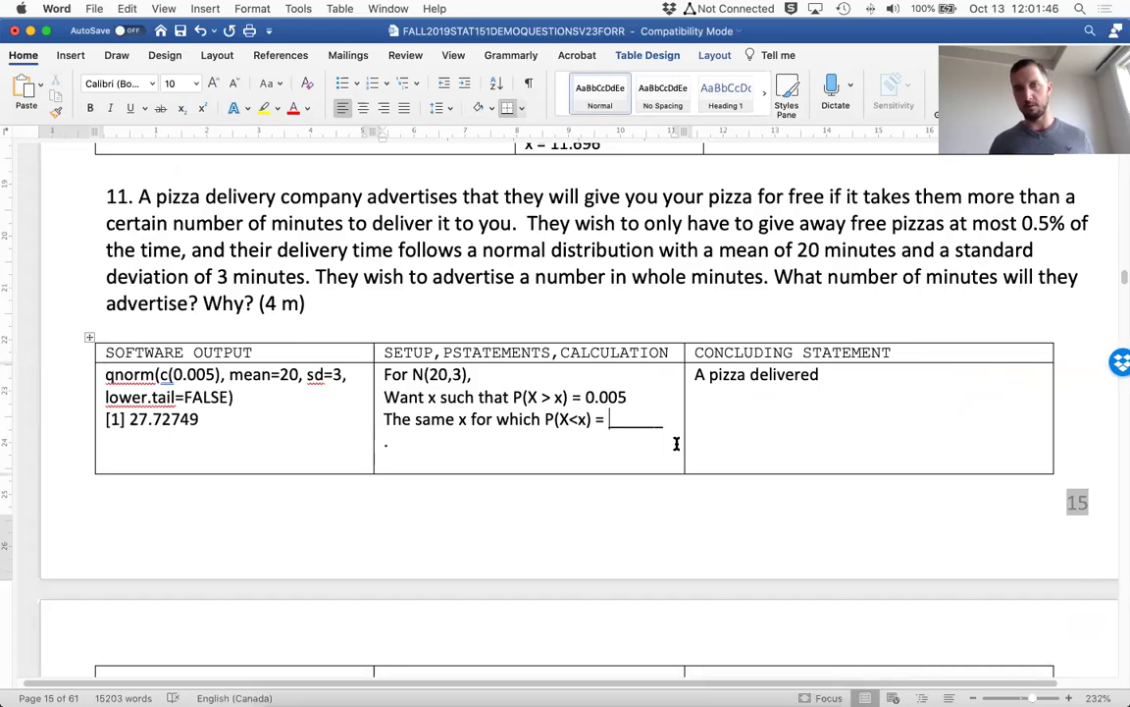
Fill in 0.995 as the value of P(X<x) in question 11's setup cell, removing the leftover blank line and stray period.
{"action": "type", "text": "0.995000"}
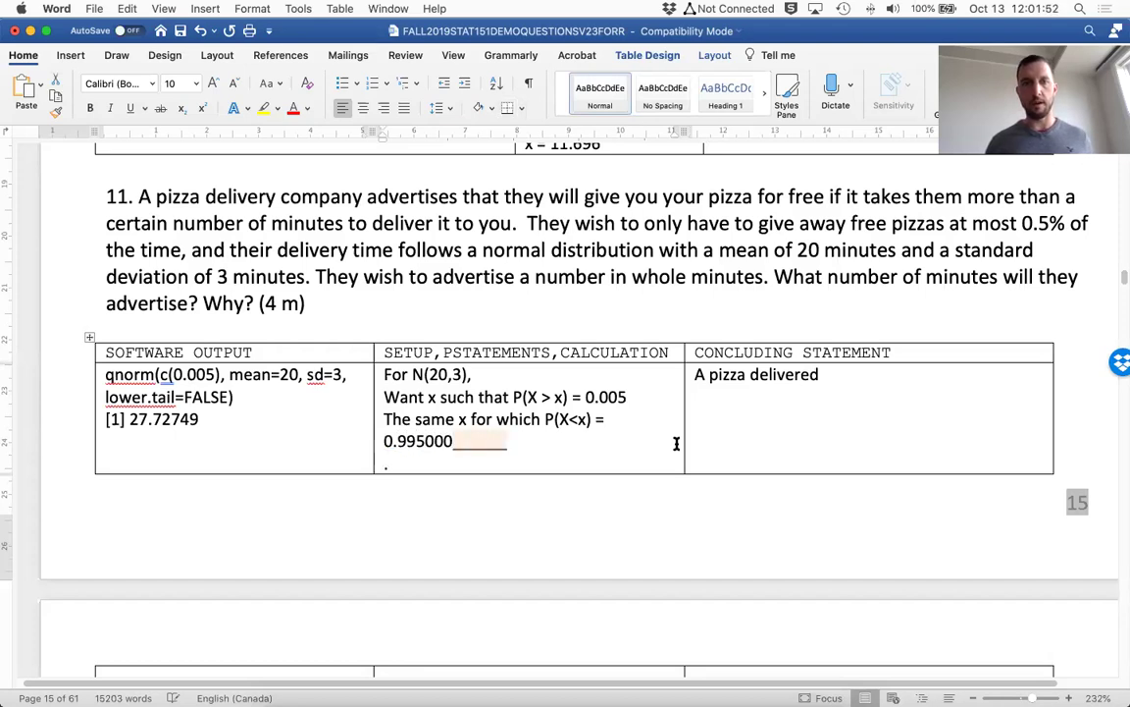
{"action": "key", "text": "BackSpace"}
{"action": "key", "text": "BackSpace"}
{"action": "key", "text": "BackSpace"}
{"action": "key", "text": "BackSpace"}
{"action": "type", "text": "5"}
{"action": "key", "text": "Down"}
{"action": "key", "text": "Delete"}
{"action": "key", "text": "BackSpace"}
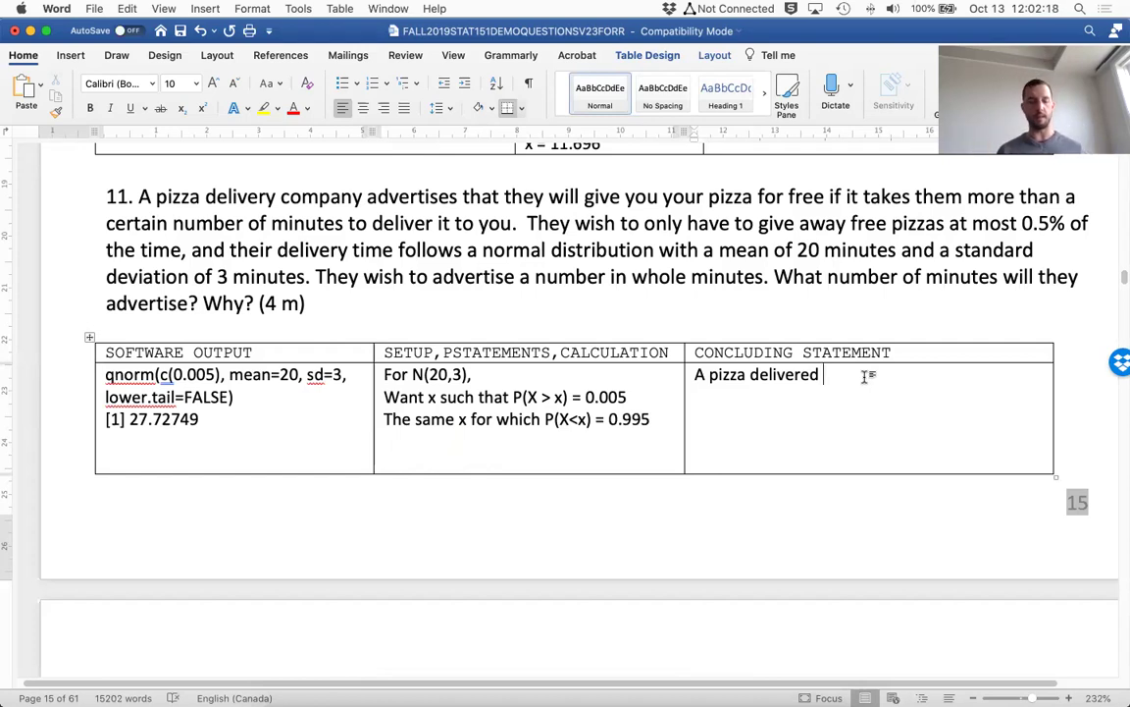
Complete question 11's concluding statement with "after 28 minutes would be considered late.".
{"action": "type", "text": "28"}
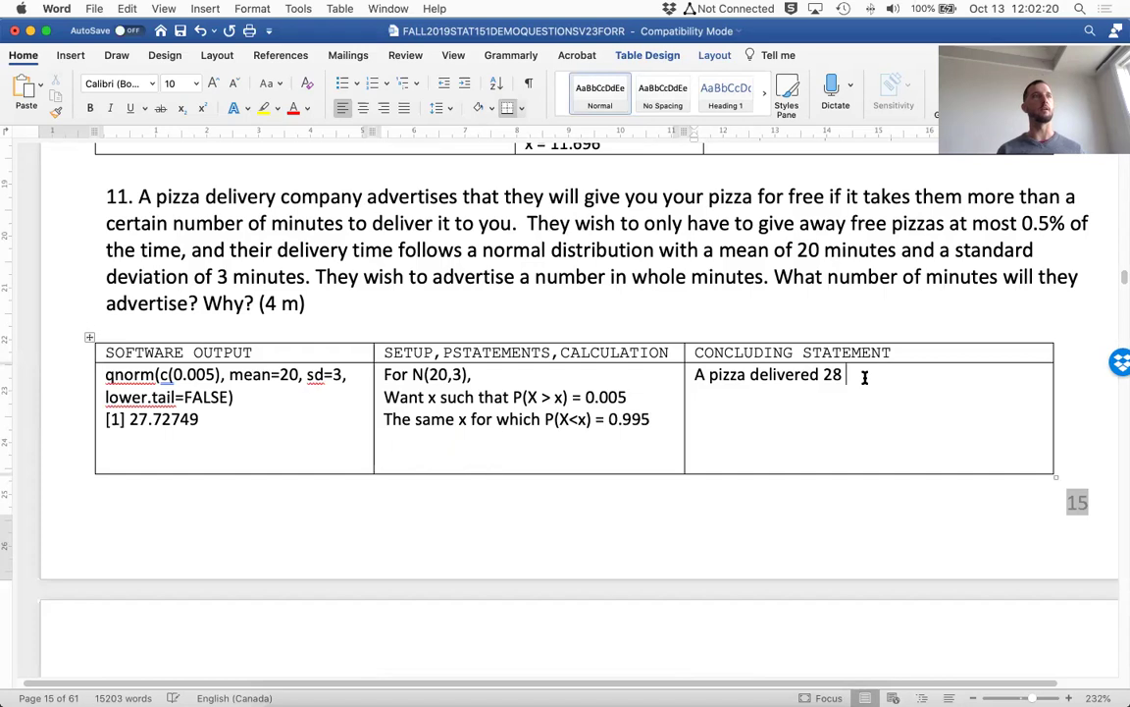
{"action": "key", "text": "BackSpace"}
{"action": "key", "text": "BackSpace"}
{"action": "type", "text": "af"}
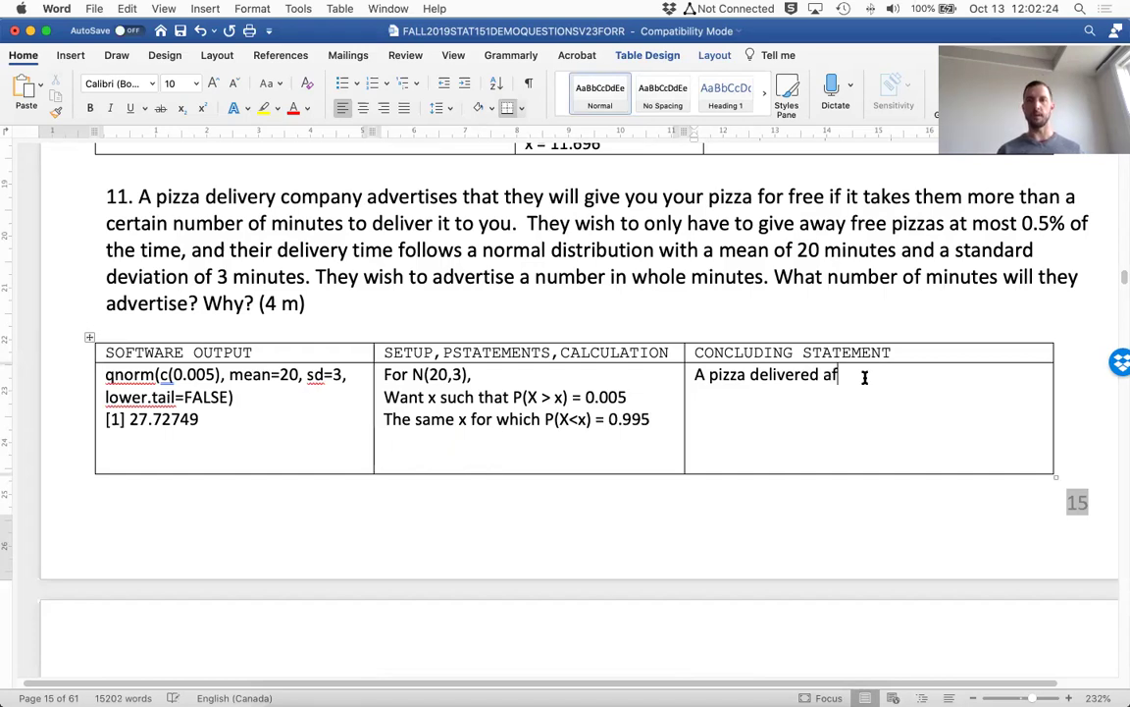
{"action": "type", "text": "ter 28 minutes w"}
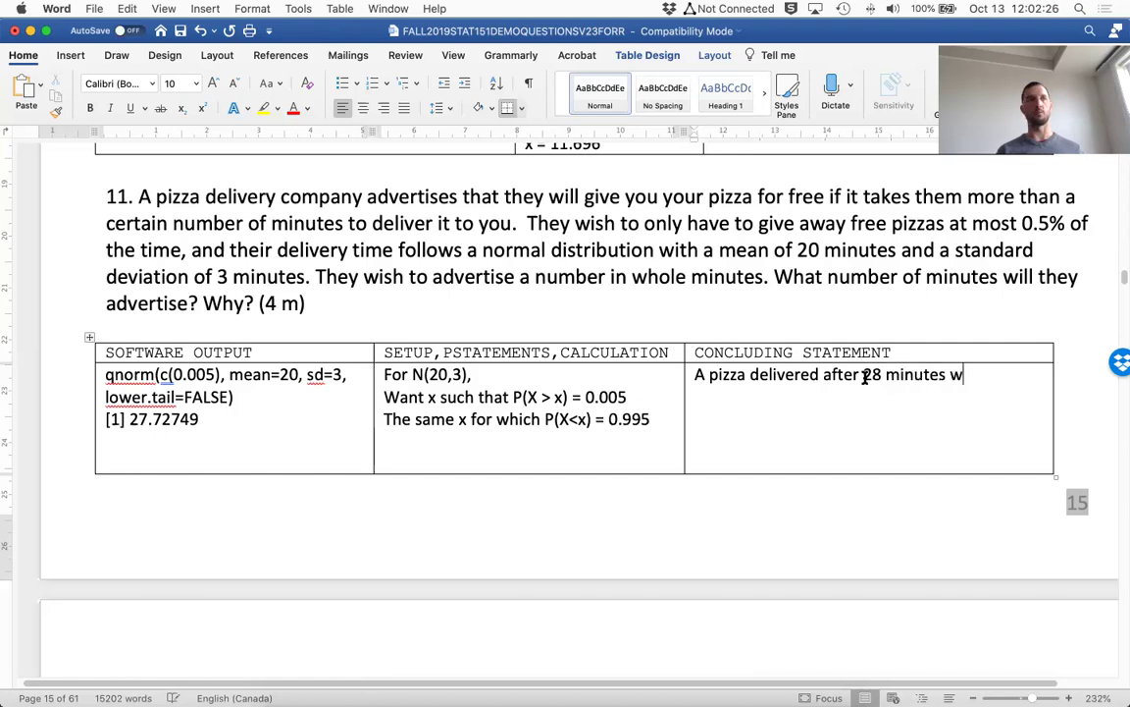
{"action": "type", "text": "ould be considered late."}
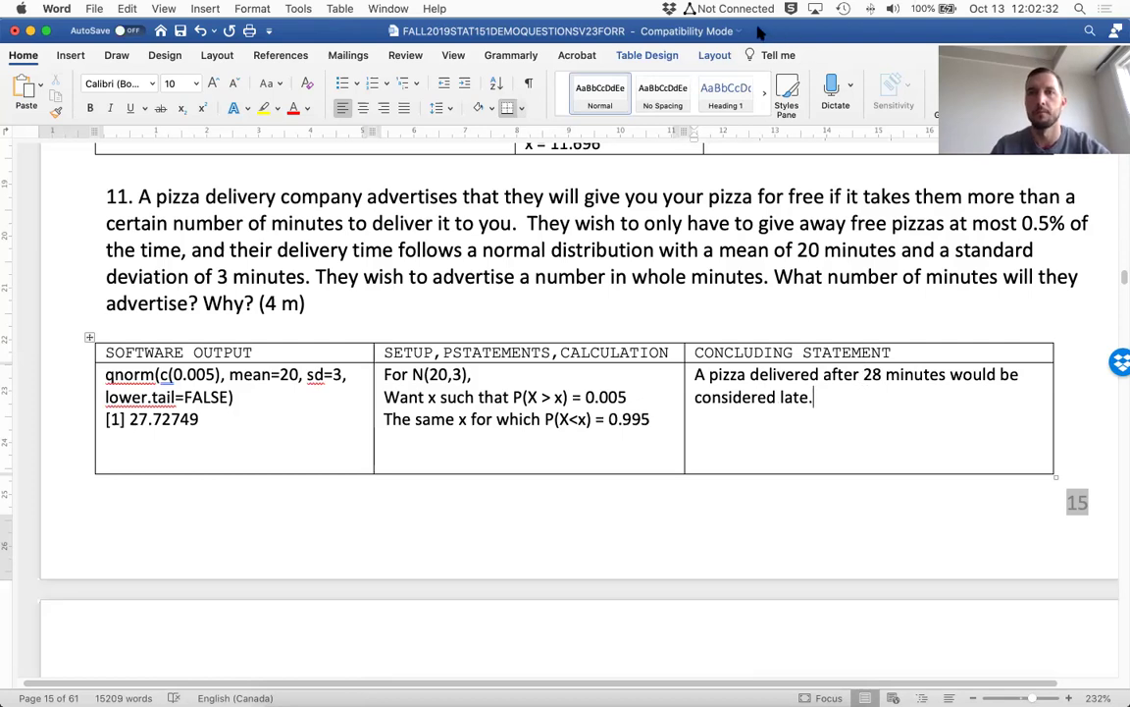
{"action": "mouse_move", "coordinate": [797, 687]}
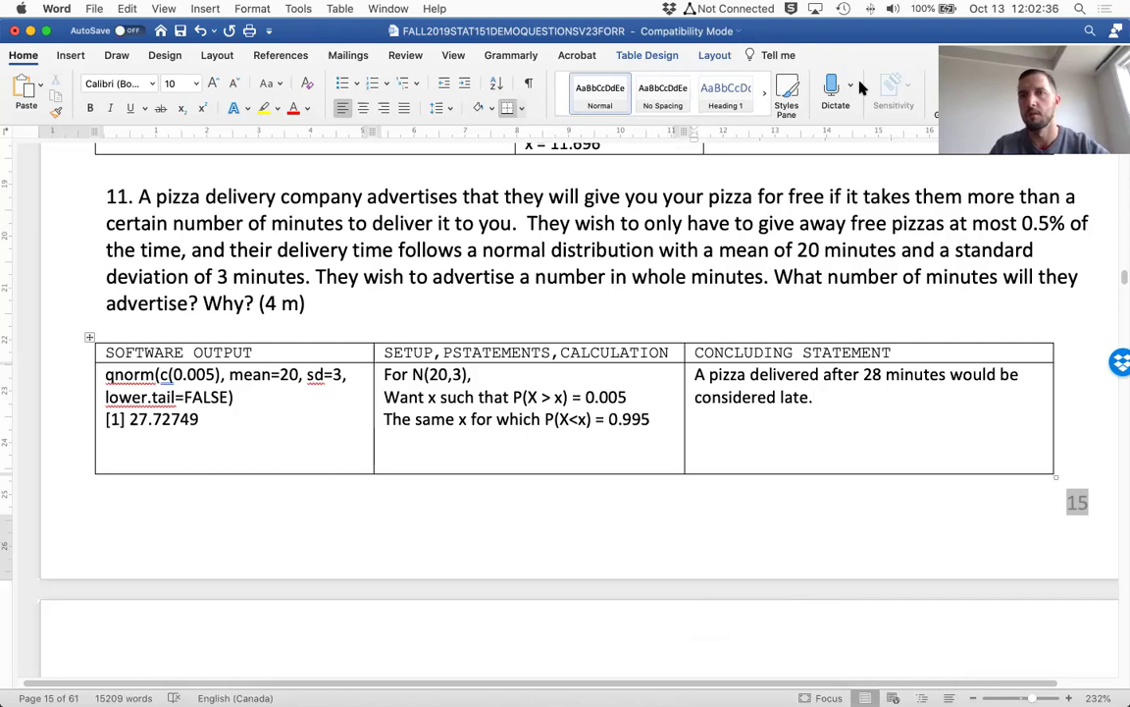
{"action": "scroll", "coordinate": [608, 393], "scroll_direction": "down", "scroll_amount": 1}
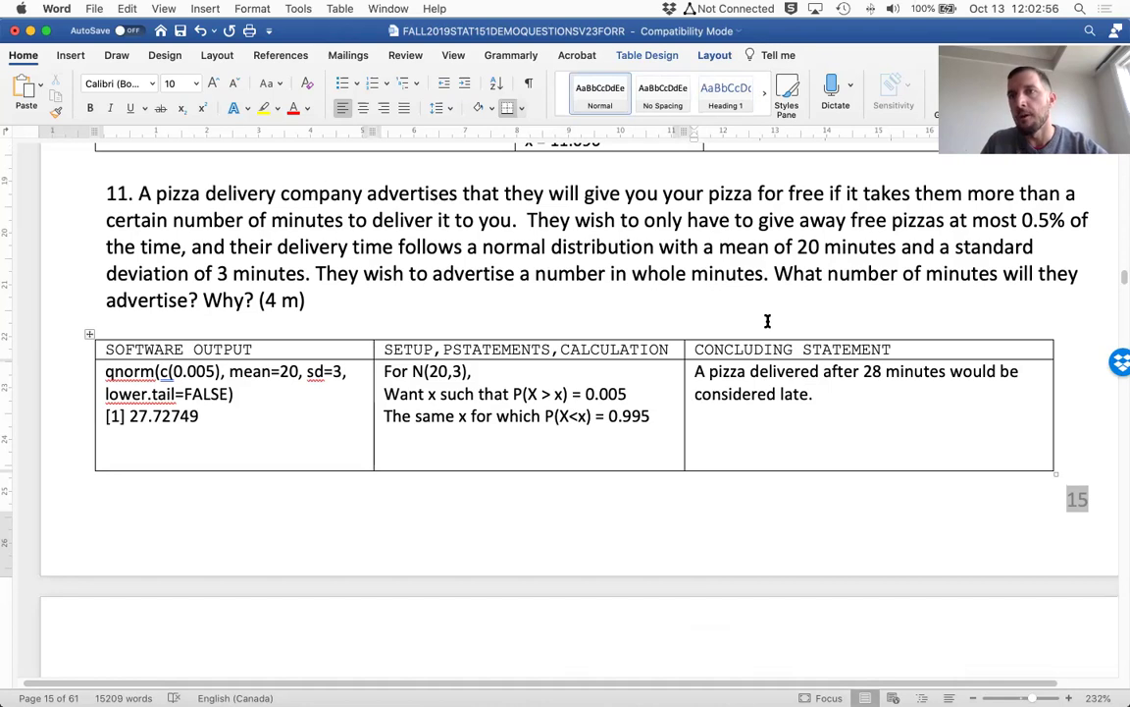
Read question 12a's data generation instructions and sample table, and switch to the R Commander window.
{"action": "scroll", "coordinate": [771, 457], "scroll_direction": "down", "scroll_amount": 5}
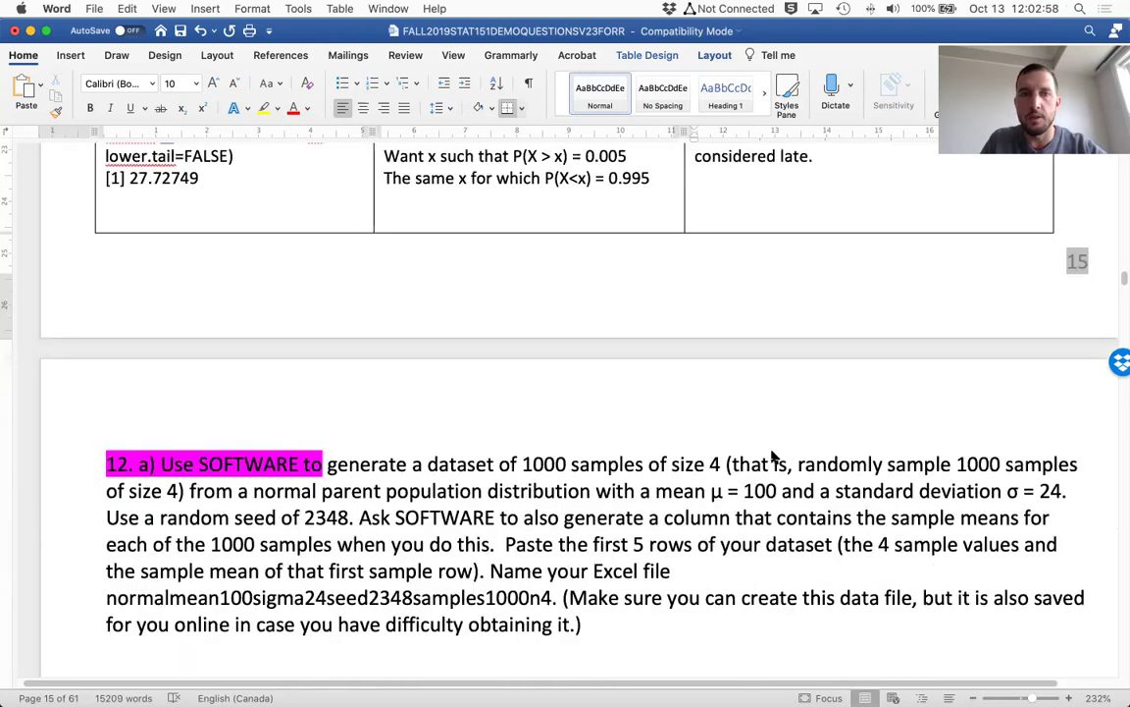
{"action": "scroll", "coordinate": [771, 456], "scroll_direction": "down", "scroll_amount": 2}
{"action": "scroll", "coordinate": [771, 456], "scroll_direction": "down", "scroll_amount": 3}
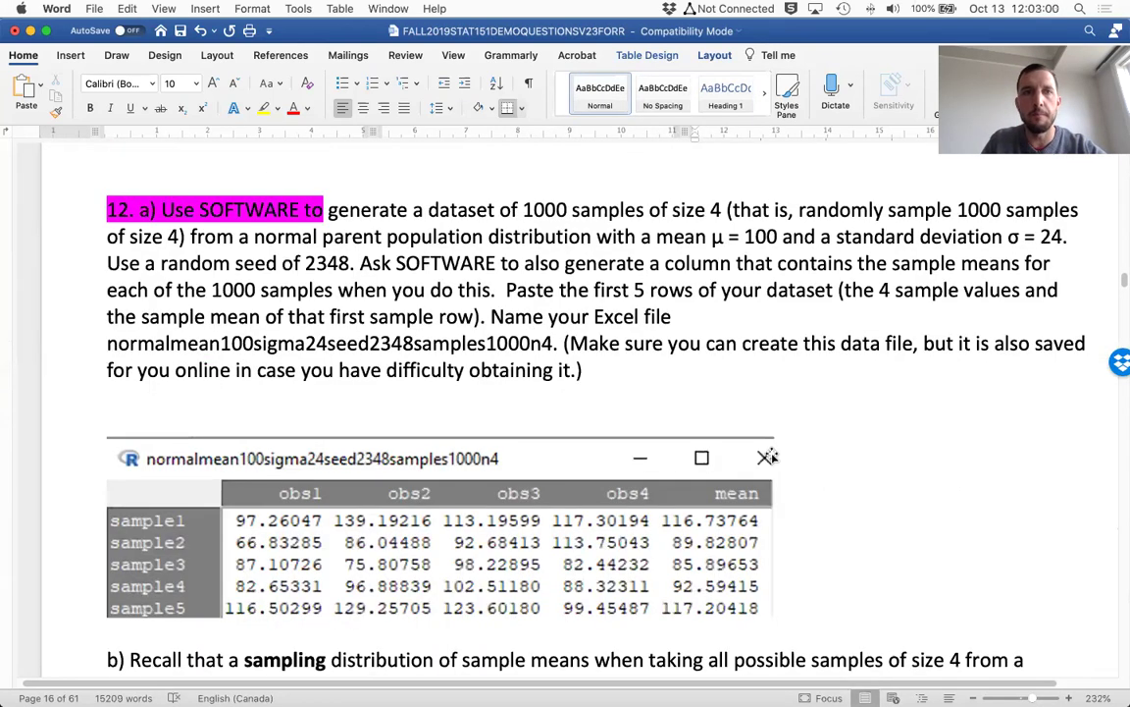
{"action": "scroll", "coordinate": [771, 456], "scroll_direction": "down", "scroll_amount": 1}
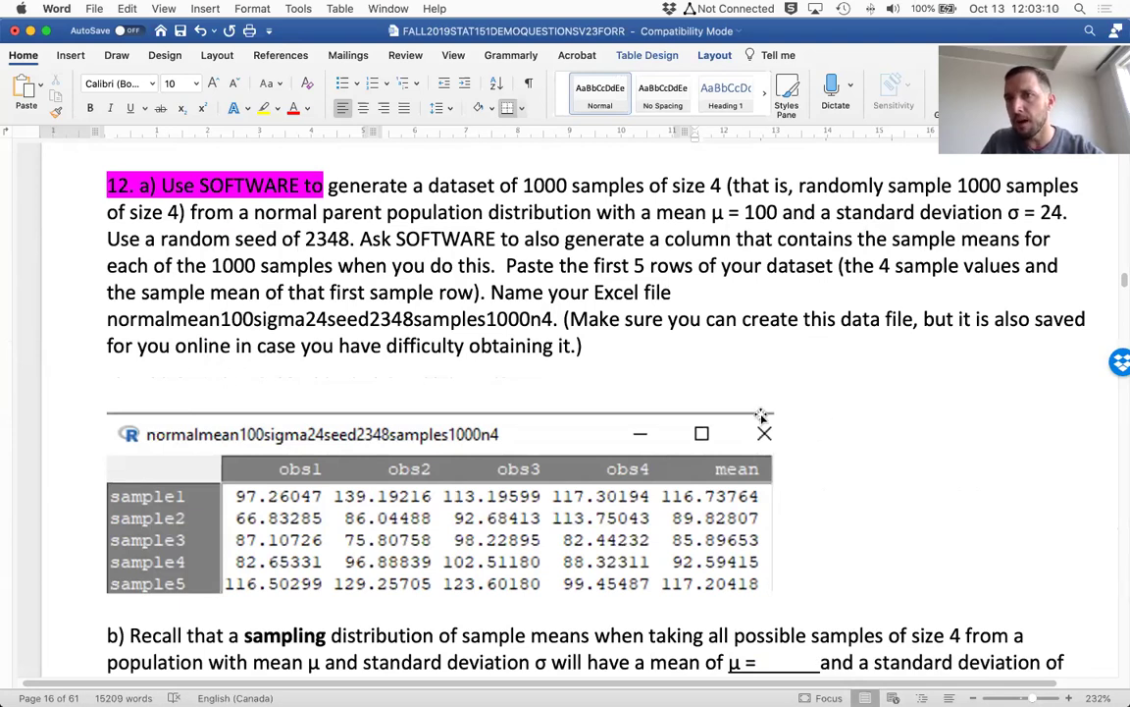
{"action": "key", "text": "ctrl+Right"}
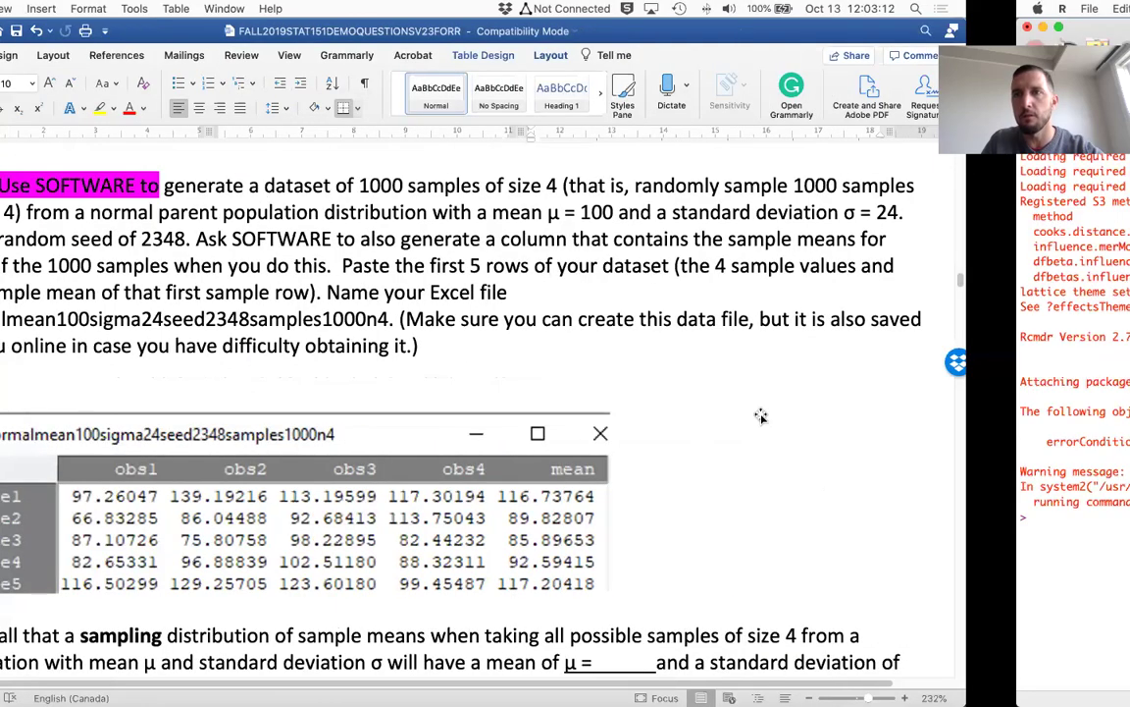
{"action": "key", "text": "ctrl+Up"}
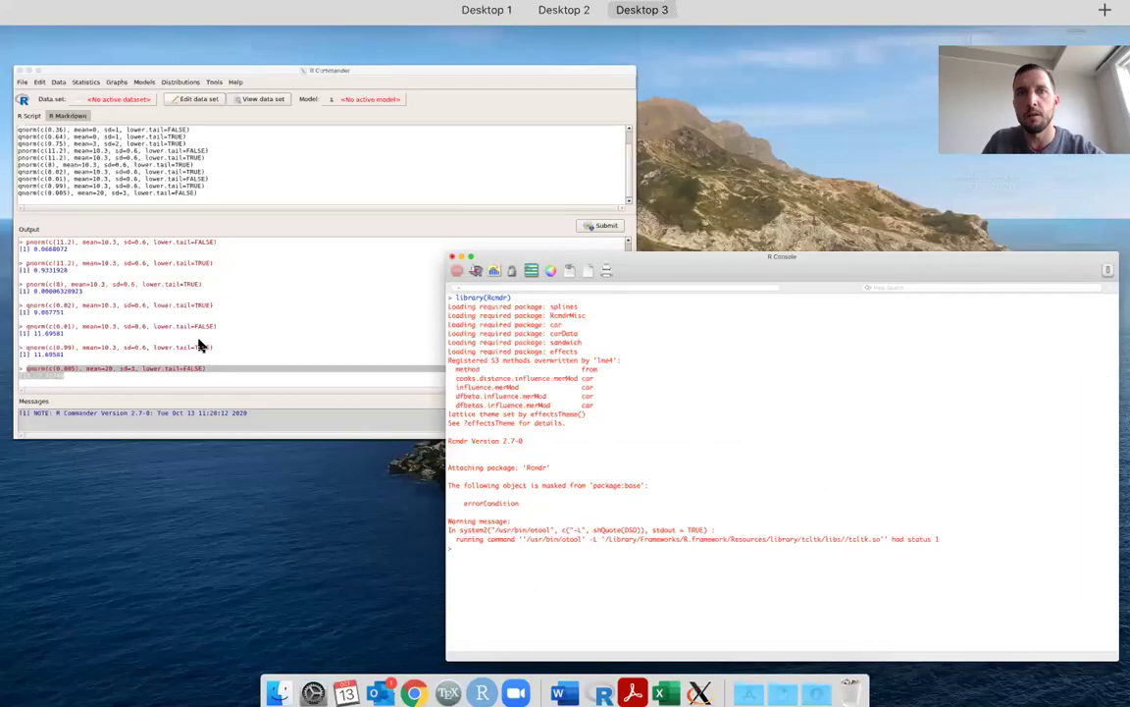
{"action": "left_click", "coordinate": [432, 120]}
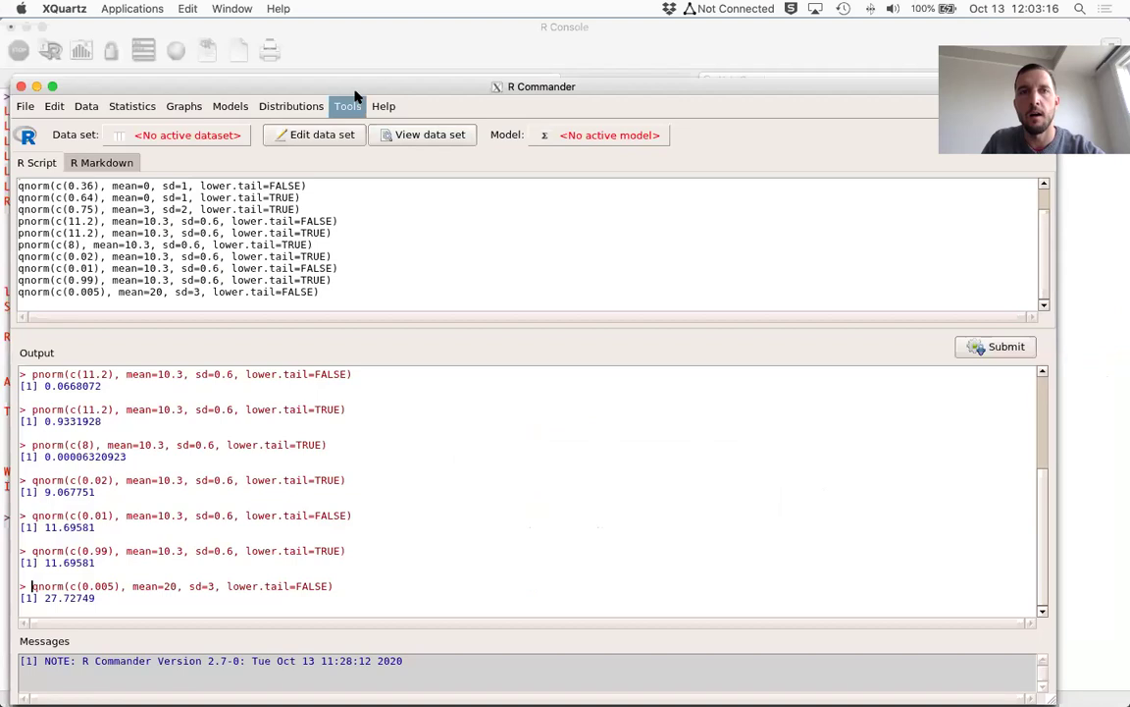
{"action": "left_click_drag", "start_coordinate": [354, 87], "coordinate": [347, 34]}
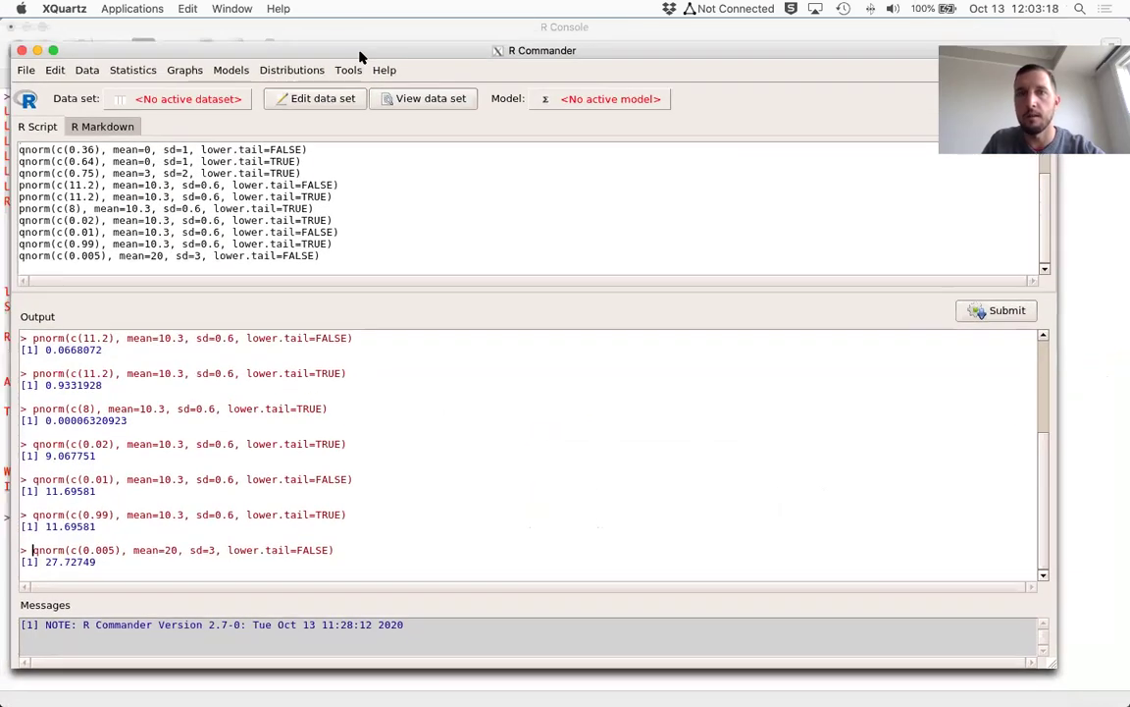
Start an Excel import under the data set name Dataset with variable names in the first row, and browse to the Dropbox/MacEwan folder.
{"action": "left_click", "coordinate": [94, 72]}
{"action": "mouse_move", "coordinate": [156, 152]}
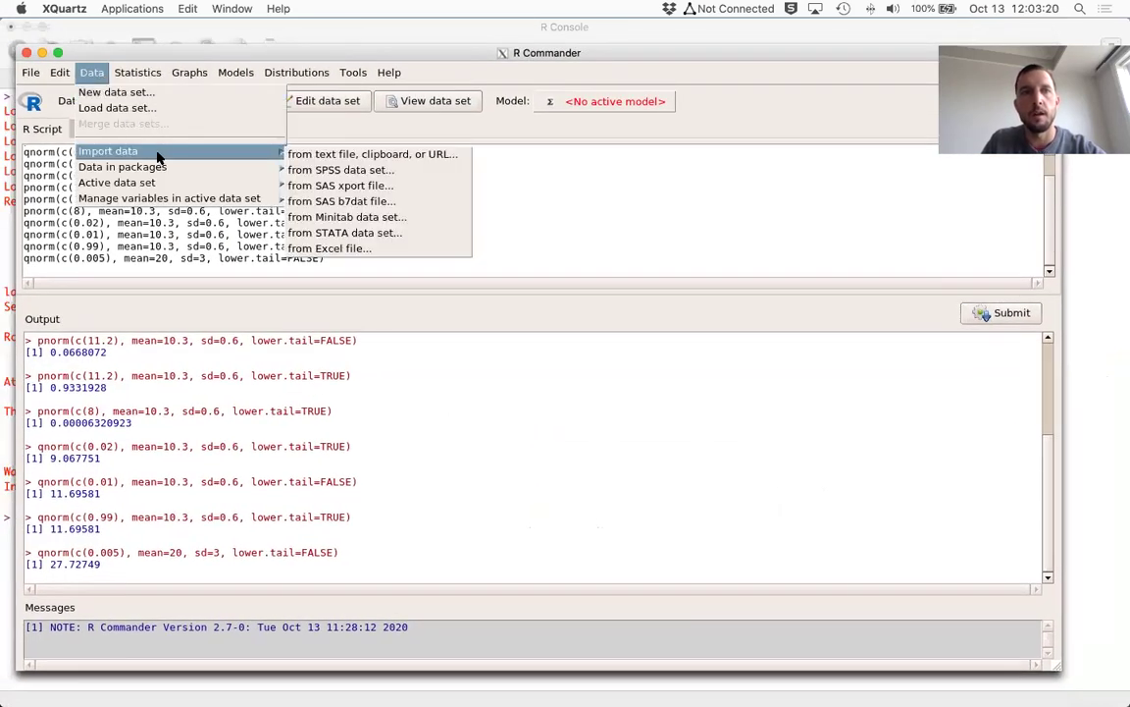
{"action": "left_click", "coordinate": [336, 248]}
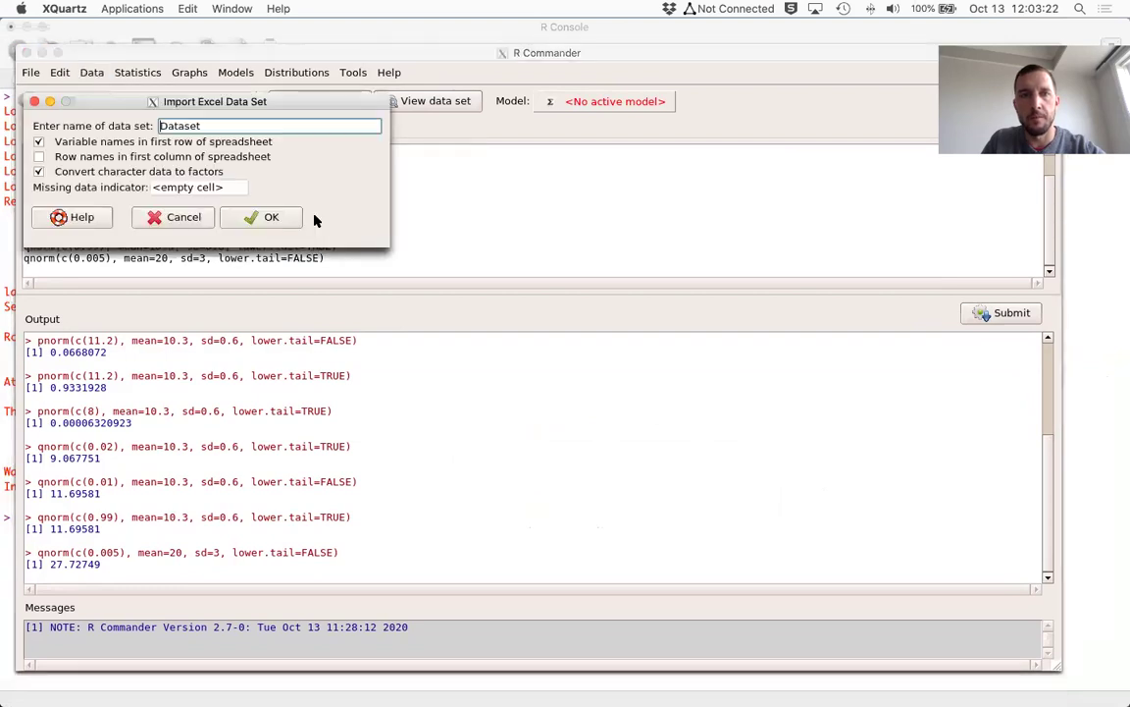
{"action": "left_click", "coordinate": [267, 217]}
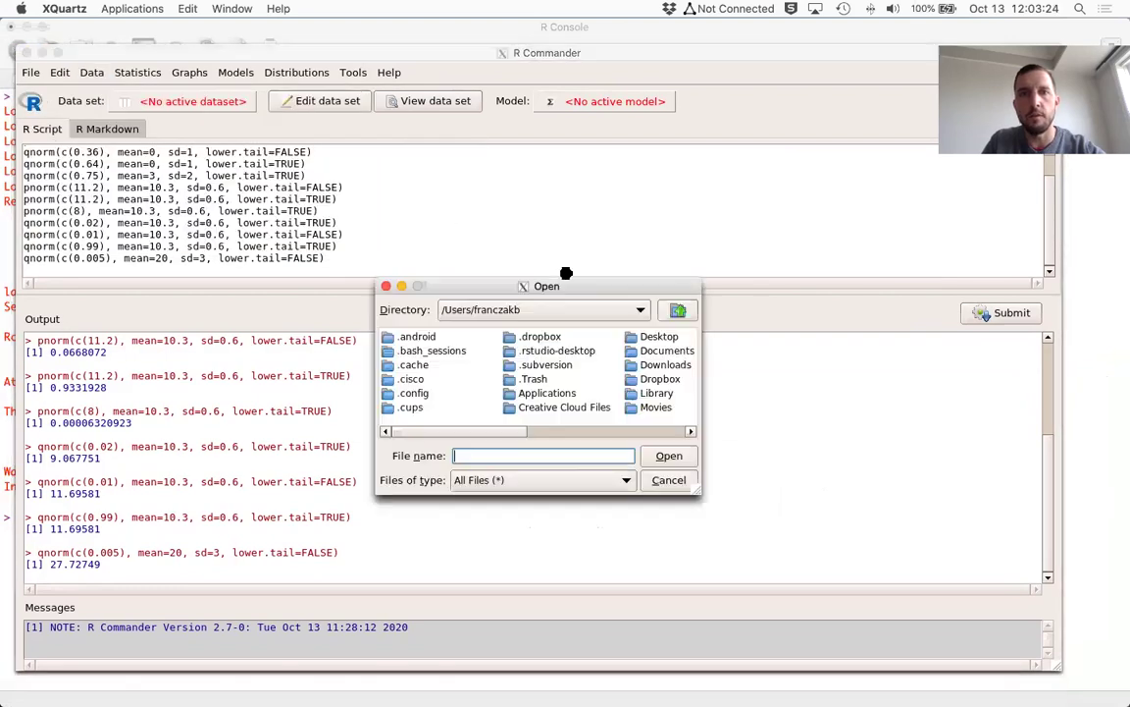
{"action": "double_click", "coordinate": [652, 379]}
{"action": "double_click", "coordinate": [555, 365]}
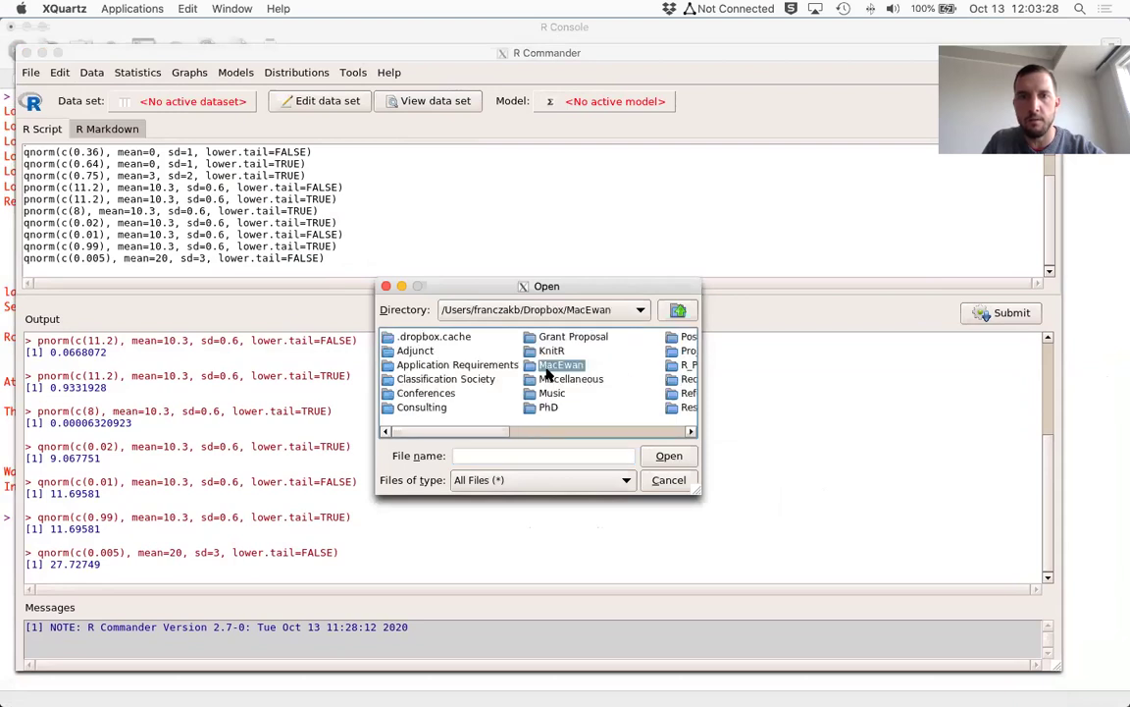
Find and open the Lecture_Material folder and its July2020_June2021 subfolder.
{"action": "left_click", "coordinate": [691, 431]}
{"action": "left_click", "coordinate": [691, 431]}
{"action": "left_click", "coordinate": [691, 431]}
{"action": "left_click", "coordinate": [691, 431]}
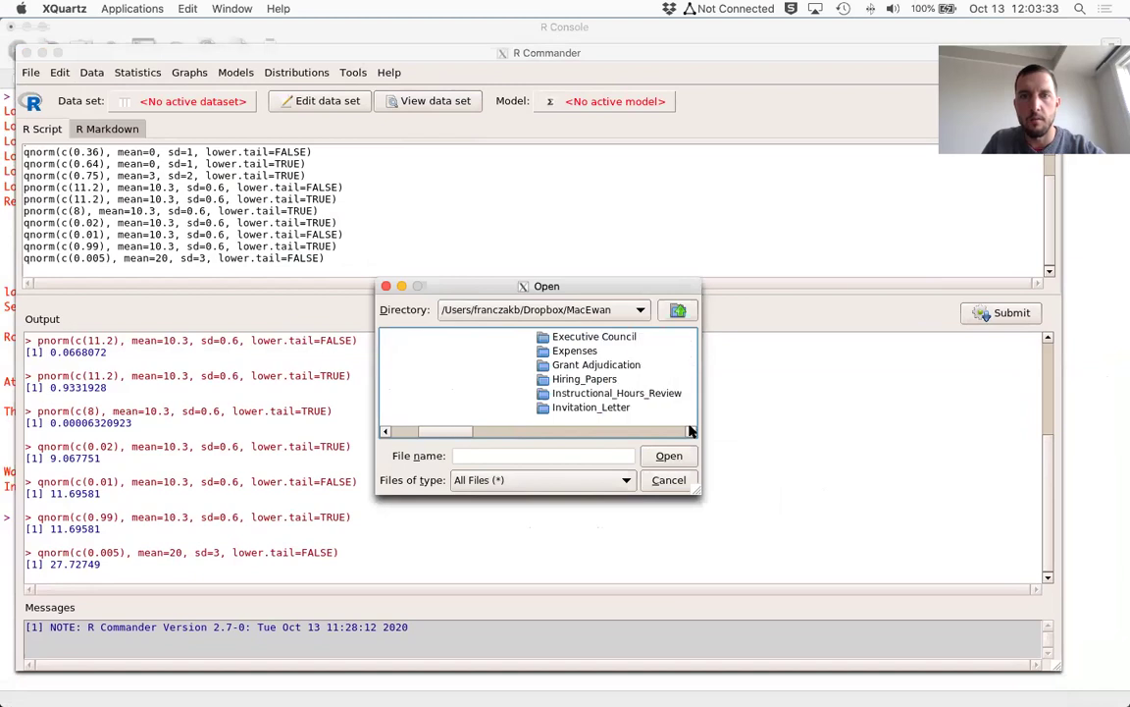
{"action": "left_click", "coordinate": [691, 430]}
{"action": "left_click_drag", "start_coordinate": [485, 433], "coordinate": [535, 432]}
{"action": "double_click", "coordinate": [547, 337]}
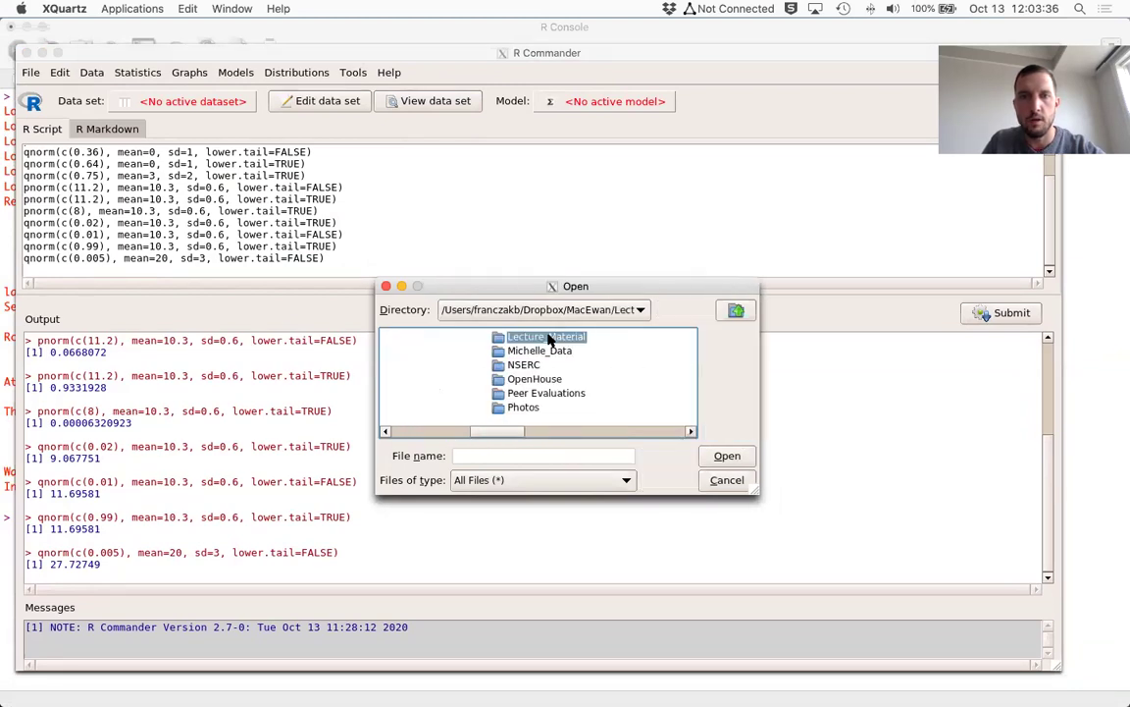
{"action": "double_click", "coordinate": [456, 393]}
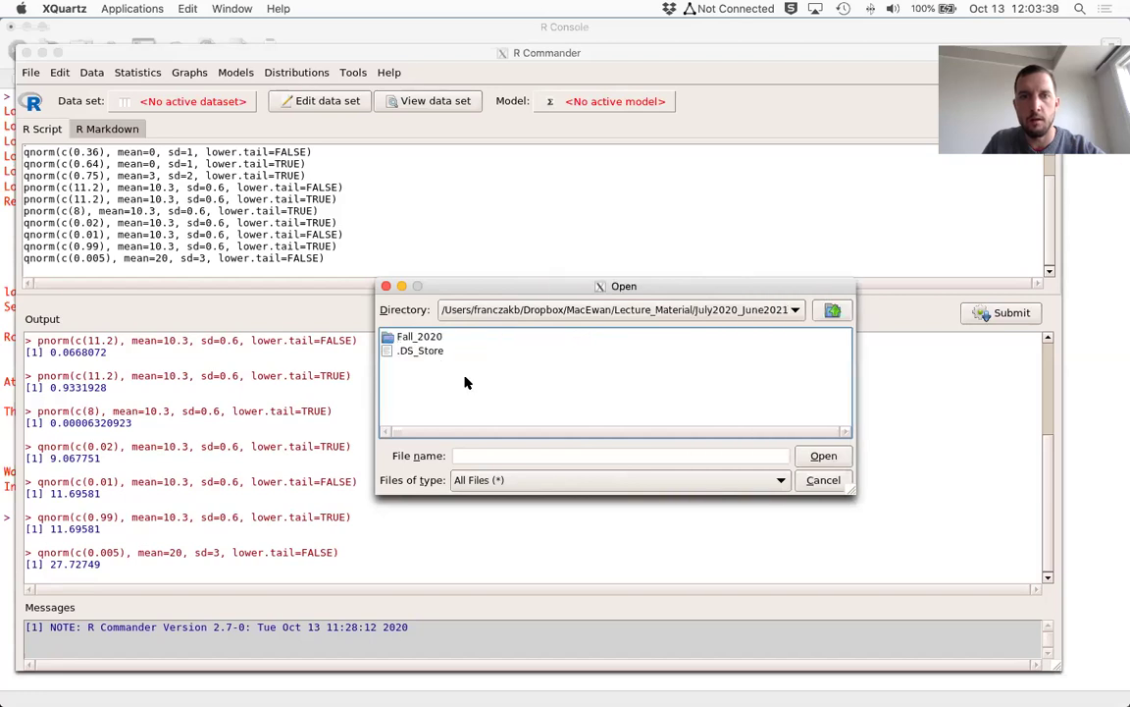
Navigate through the Fall_2020 and S151 folders into the Lab folder.
{"action": "left_click", "coordinate": [437, 336]}
{"action": "double_click", "coordinate": [436, 336]}
{"action": "left_click", "coordinate": [406, 336]}
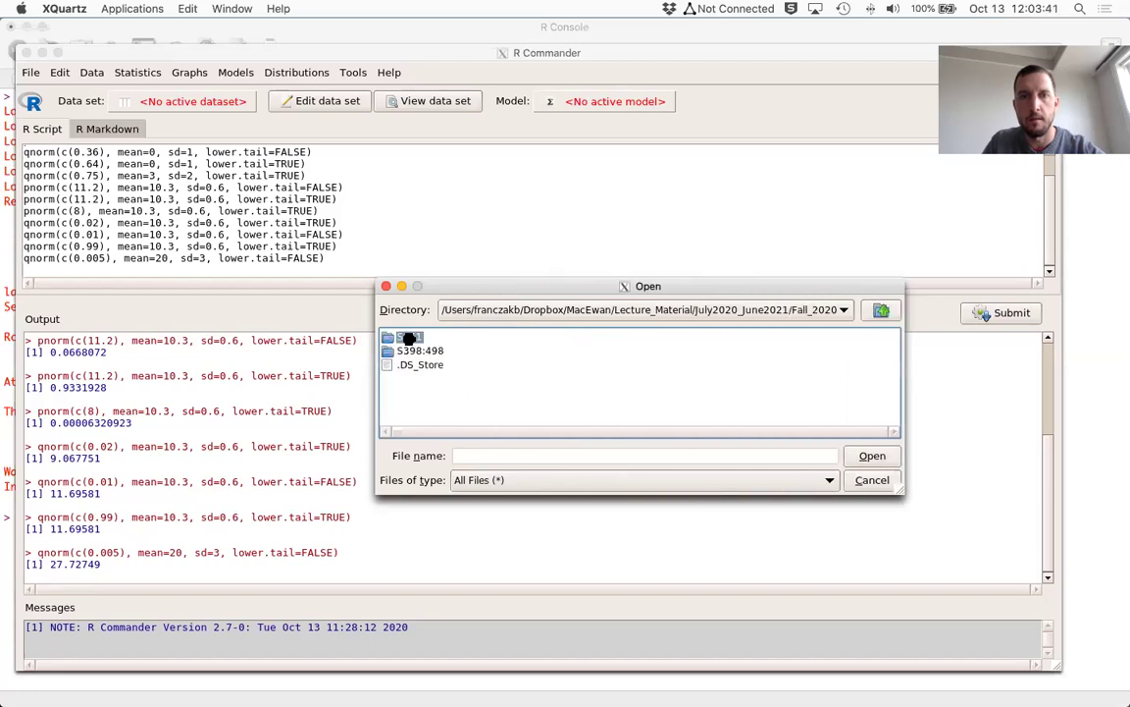
{"action": "double_click", "coordinate": [405, 336]}
{"action": "left_click", "coordinate": [408, 338]}
{"action": "double_click", "coordinate": [407, 338]}
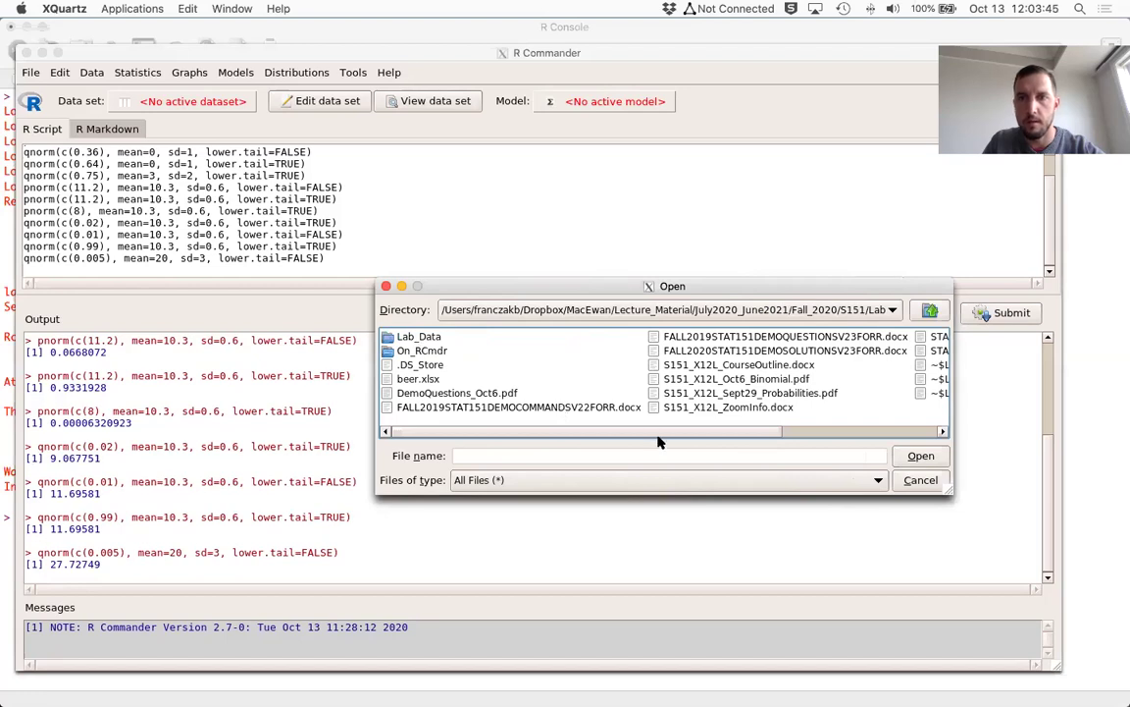
Open the Lab_Data folder and import 8variable_salehome.xlsx as the active data set.
{"action": "left_click_drag", "start_coordinate": [618, 430], "coordinate": [442, 432]}
{"action": "left_click", "coordinate": [405, 337]}
{"action": "double_click", "coordinate": [405, 337]}
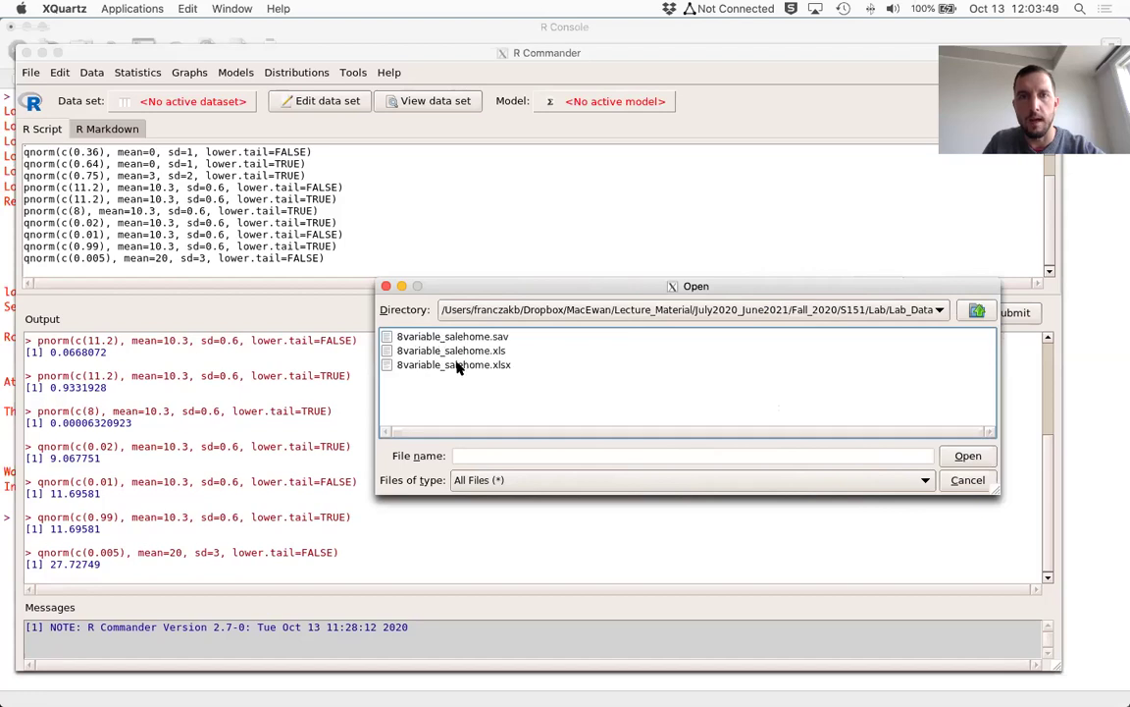
{"action": "left_click", "coordinate": [462, 365]}
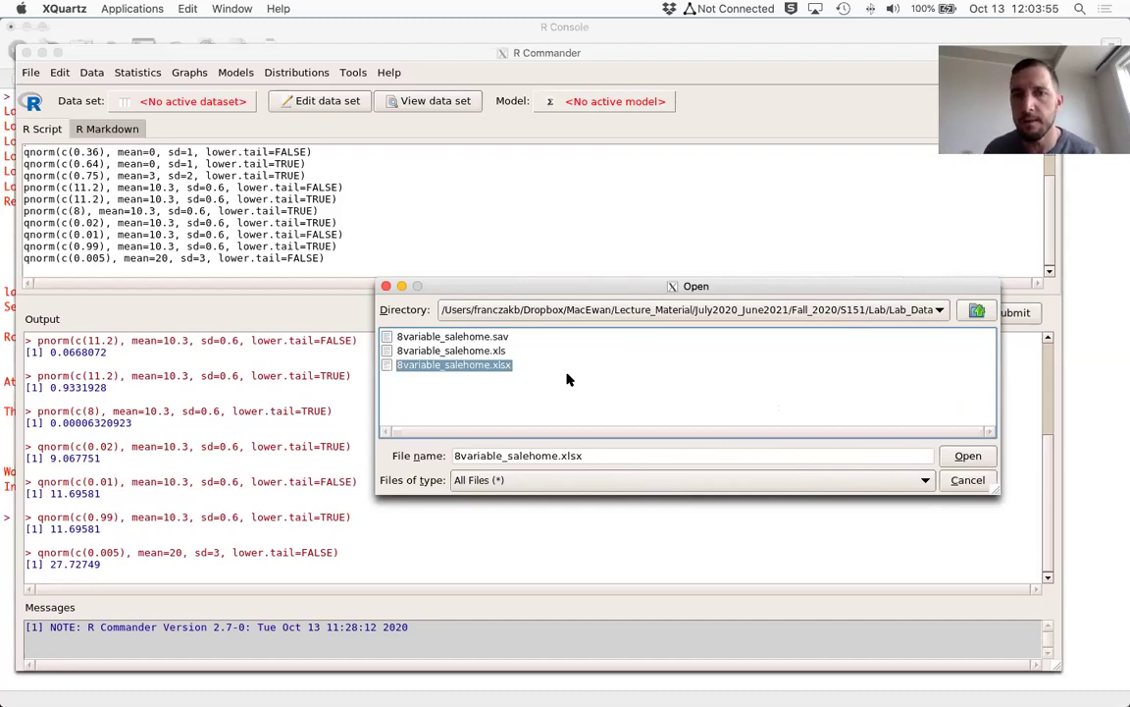
{"action": "key", "text": "Return"}
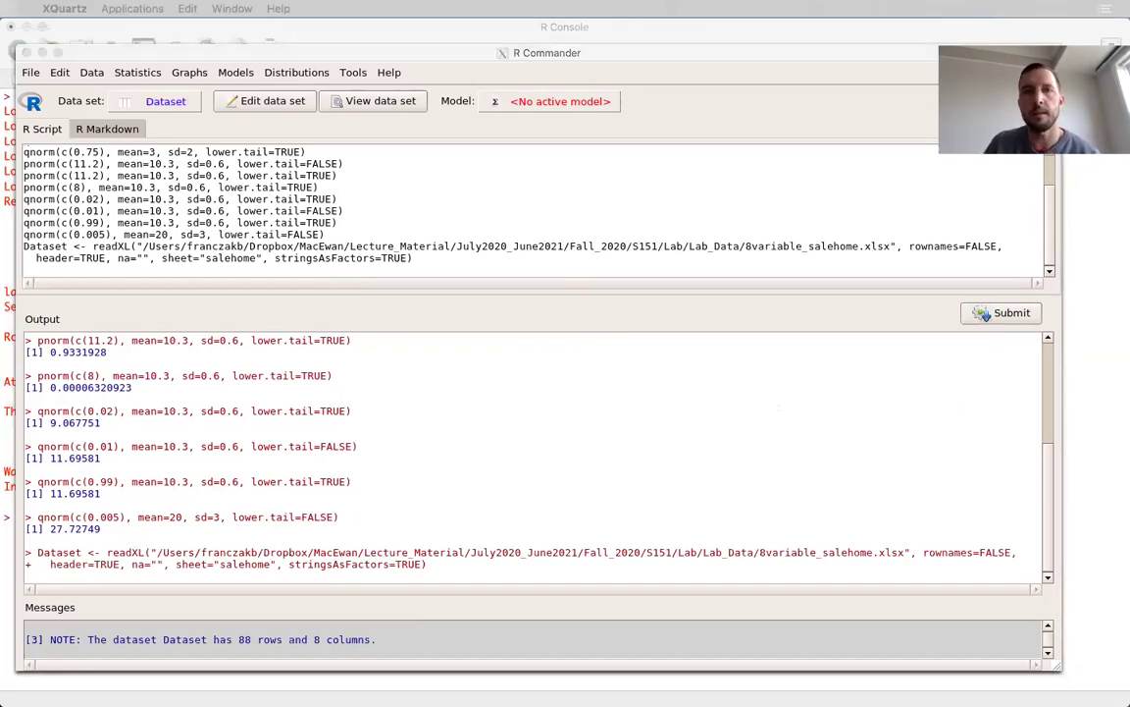
Plot a histogram of the price variable with default options and widen its graph window.
{"action": "left_click", "coordinate": [304, 60]}
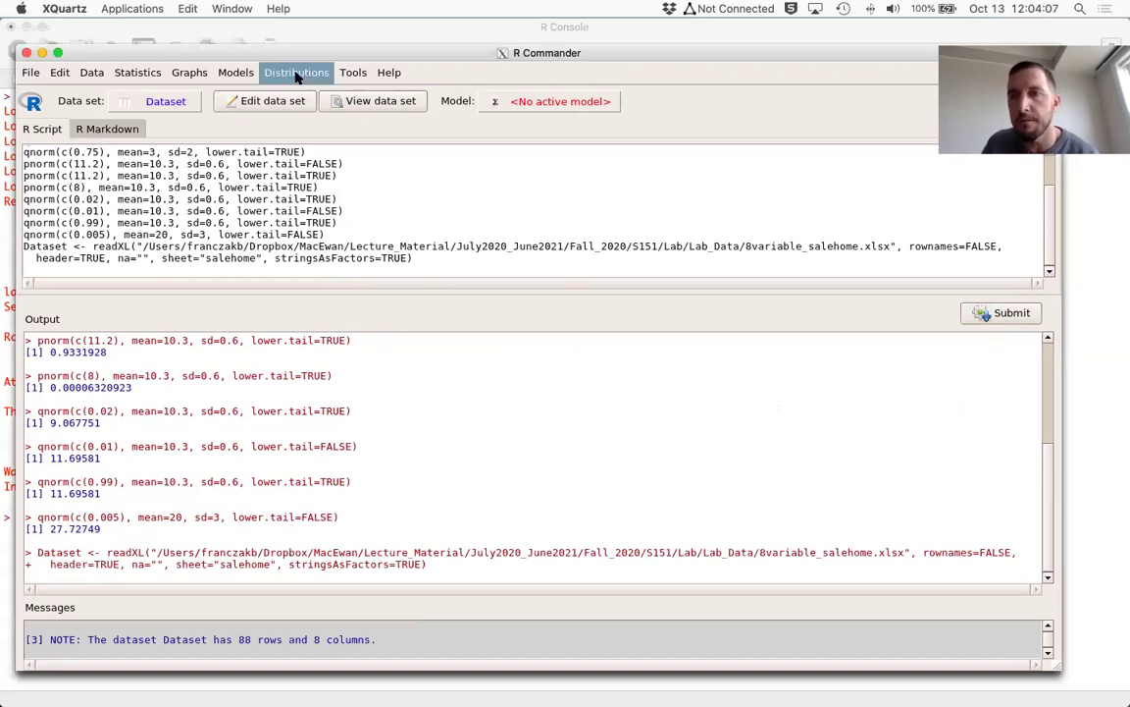
{"action": "left_click", "coordinate": [190, 72]}
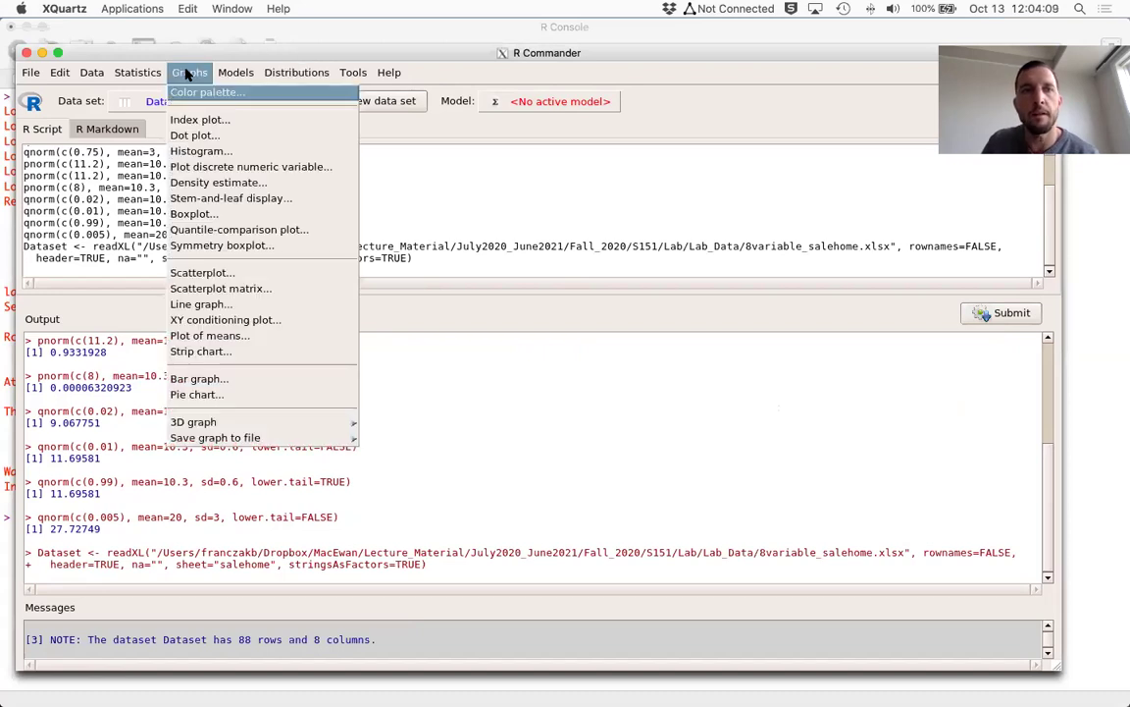
{"action": "left_click", "coordinate": [191, 149]}
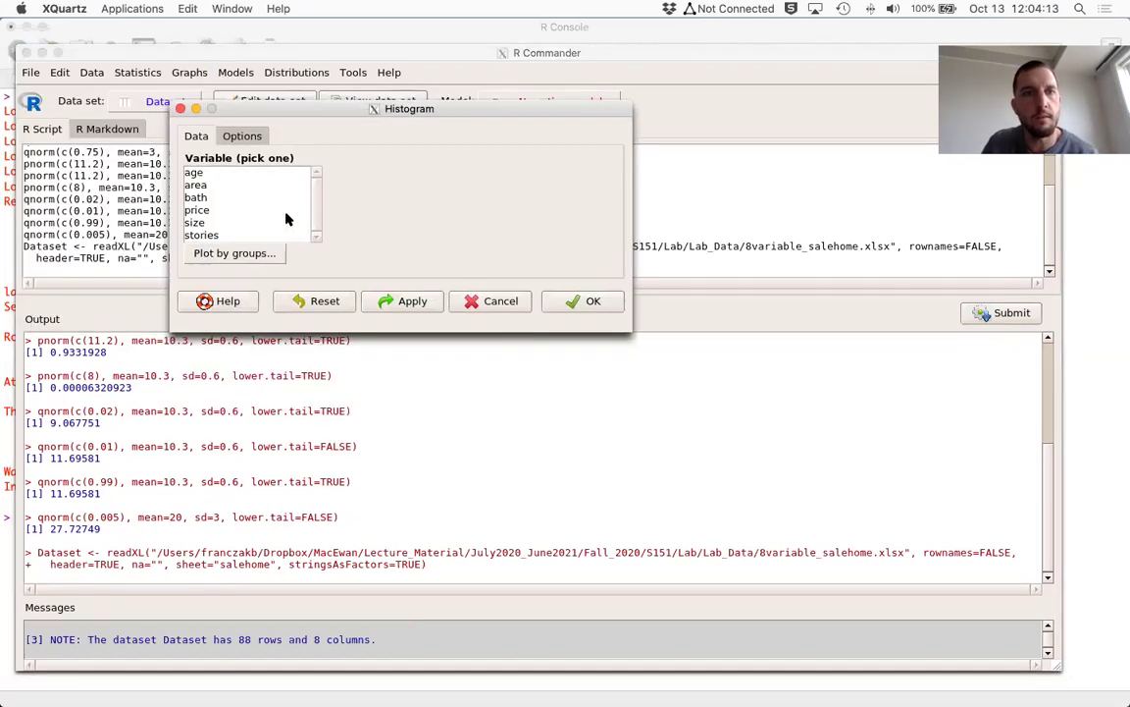
{"action": "left_click", "coordinate": [251, 217]}
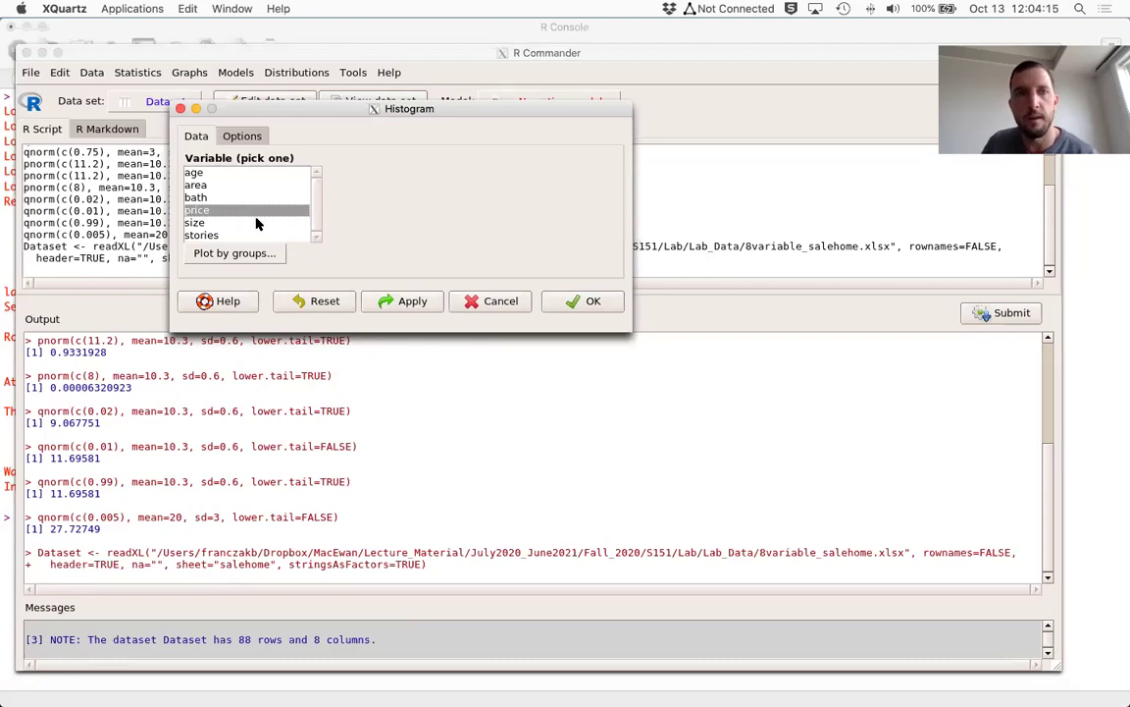
{"action": "left_click", "coordinate": [582, 301]}
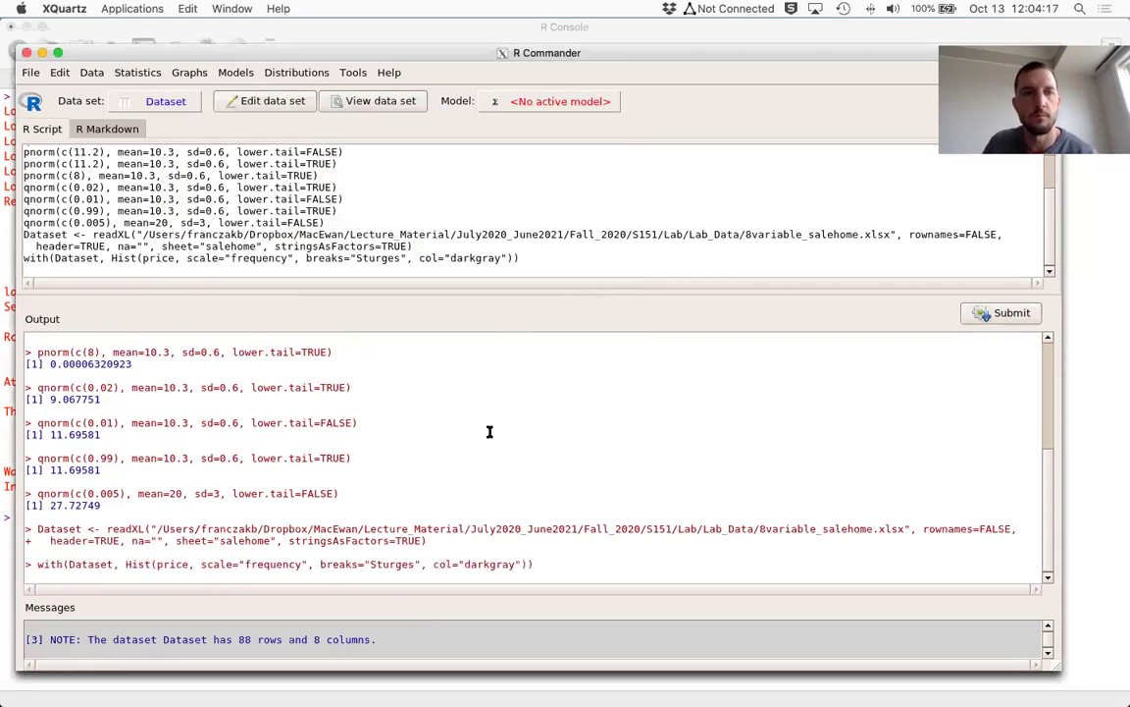
{"action": "left_click", "coordinate": [481, 684]}
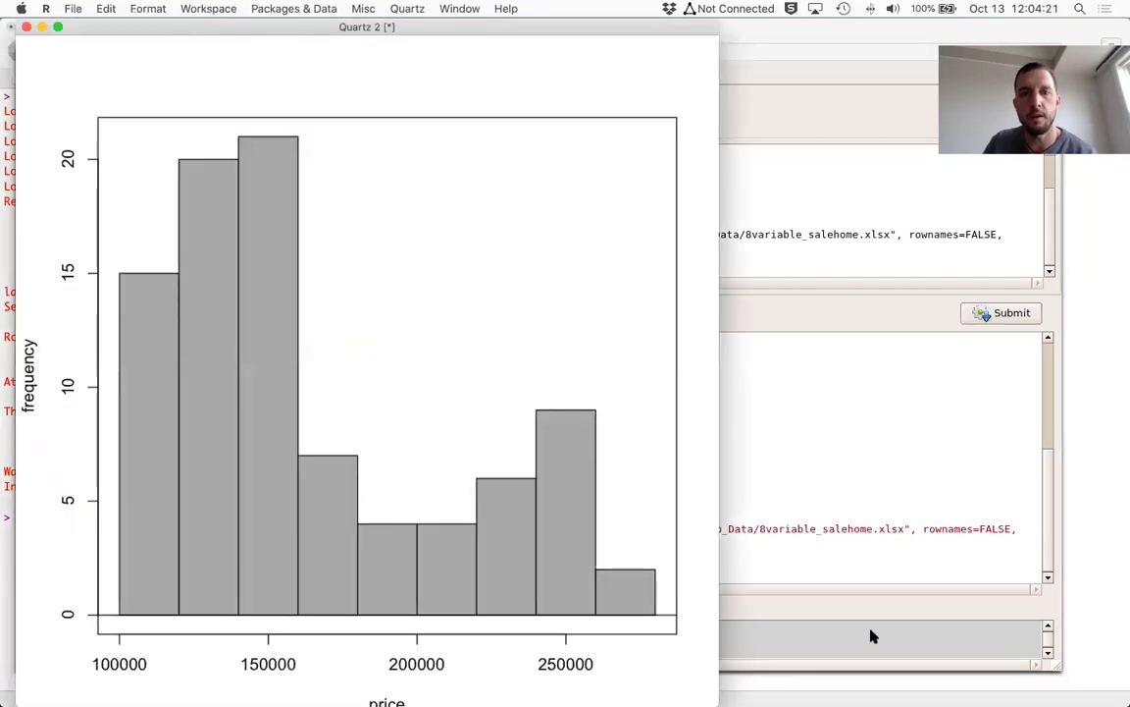
{"action": "left_click_drag", "start_coordinate": [719, 344], "coordinate": [931, 343]}
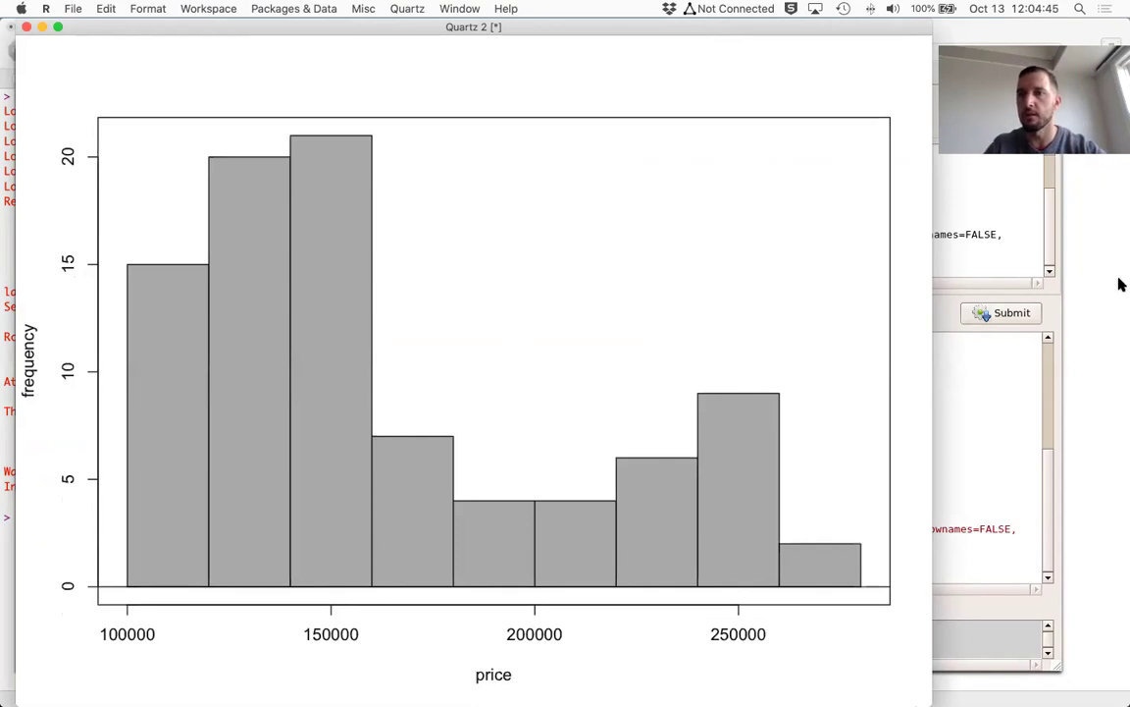
Add hist(rnorm(1000,0,1)) as a new script line, run it, and bring up the resulting histogram.
{"action": "left_click", "coordinate": [994, 345]}
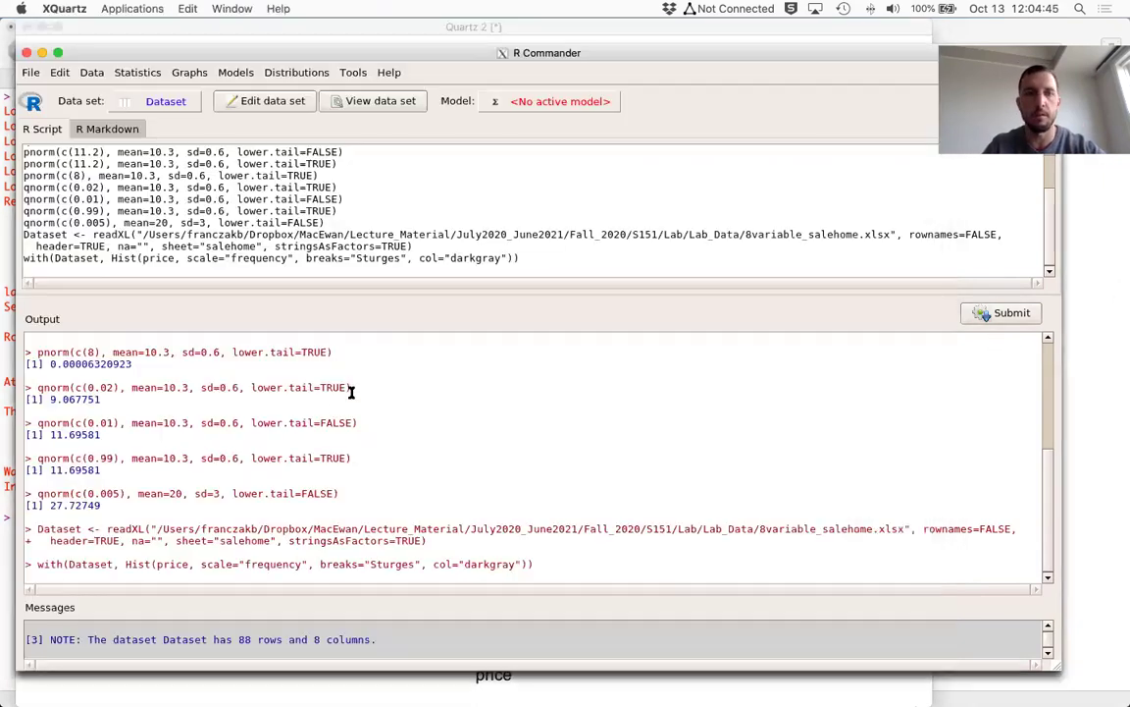
{"action": "left_click_drag", "start_coordinate": [119, 260], "coordinate": [126, 266]}
{"action": "left_click", "coordinate": [134, 267]}
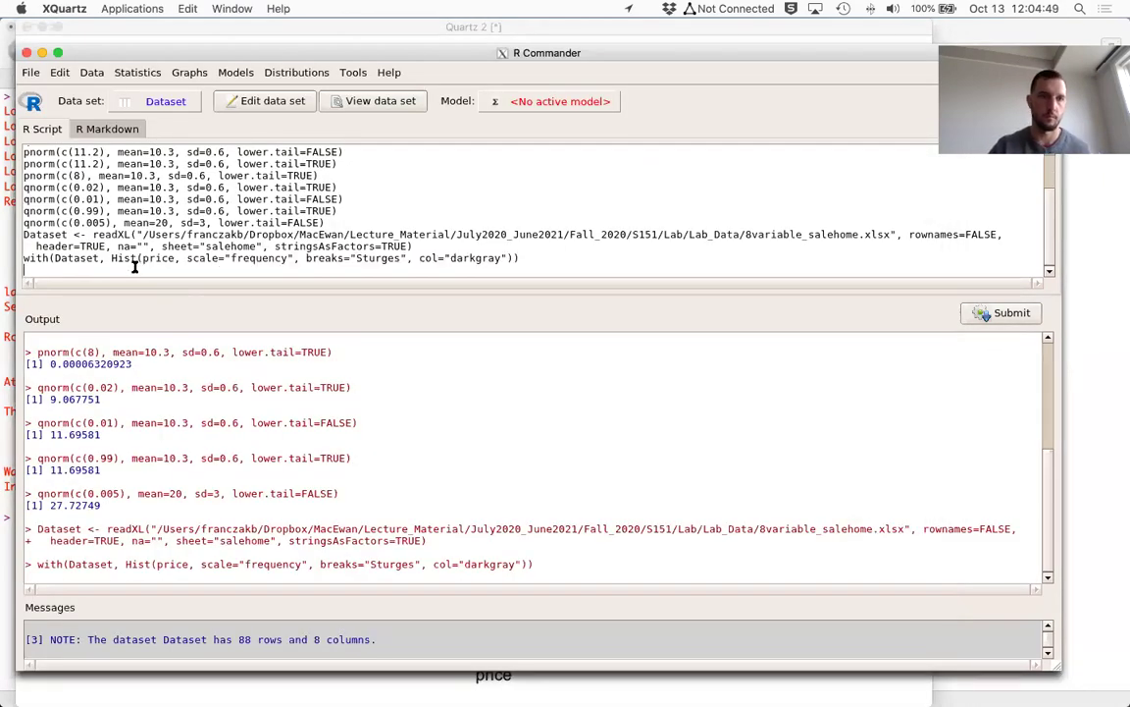
{"action": "type", "text": "hist(rnorm(100"}
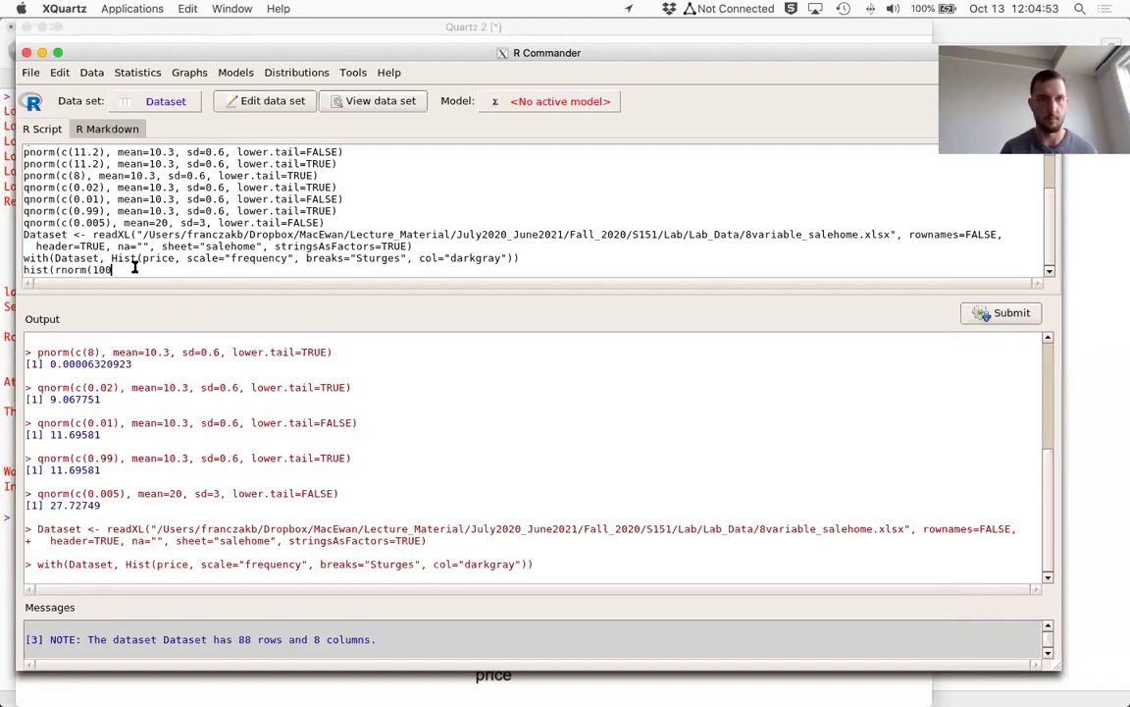
{"action": "type", "text": "0,0,1))"}
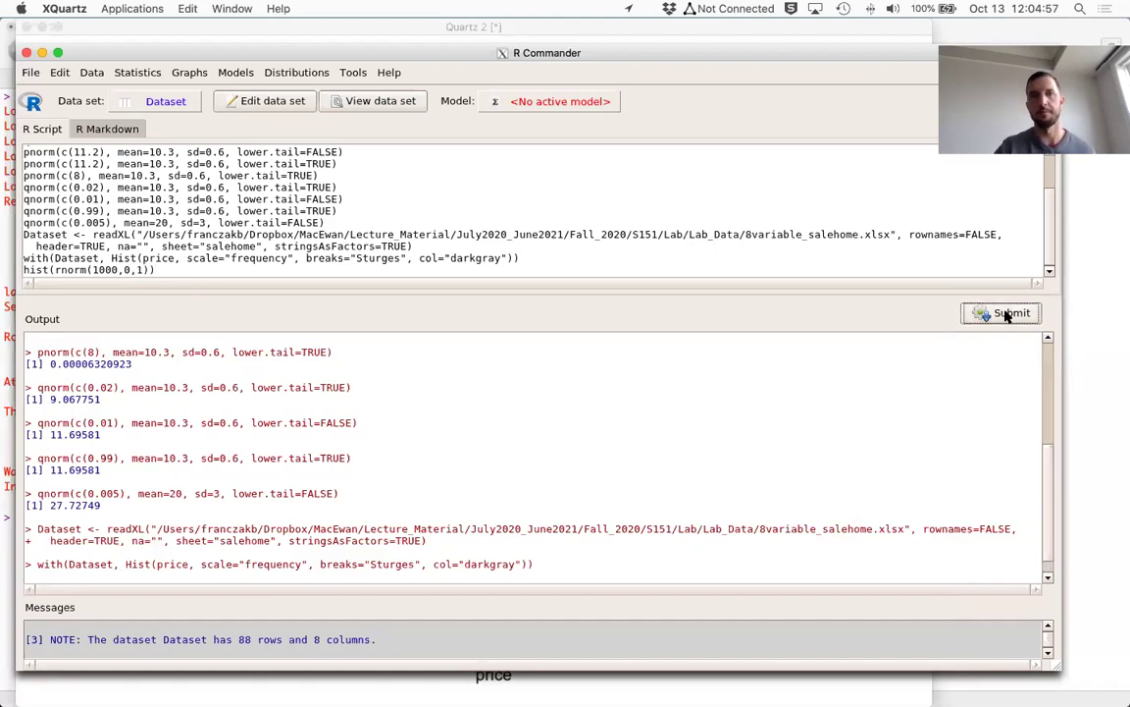
{"action": "left_click", "coordinate": [1006, 313]}
{"action": "left_click", "coordinate": [676, 681]}
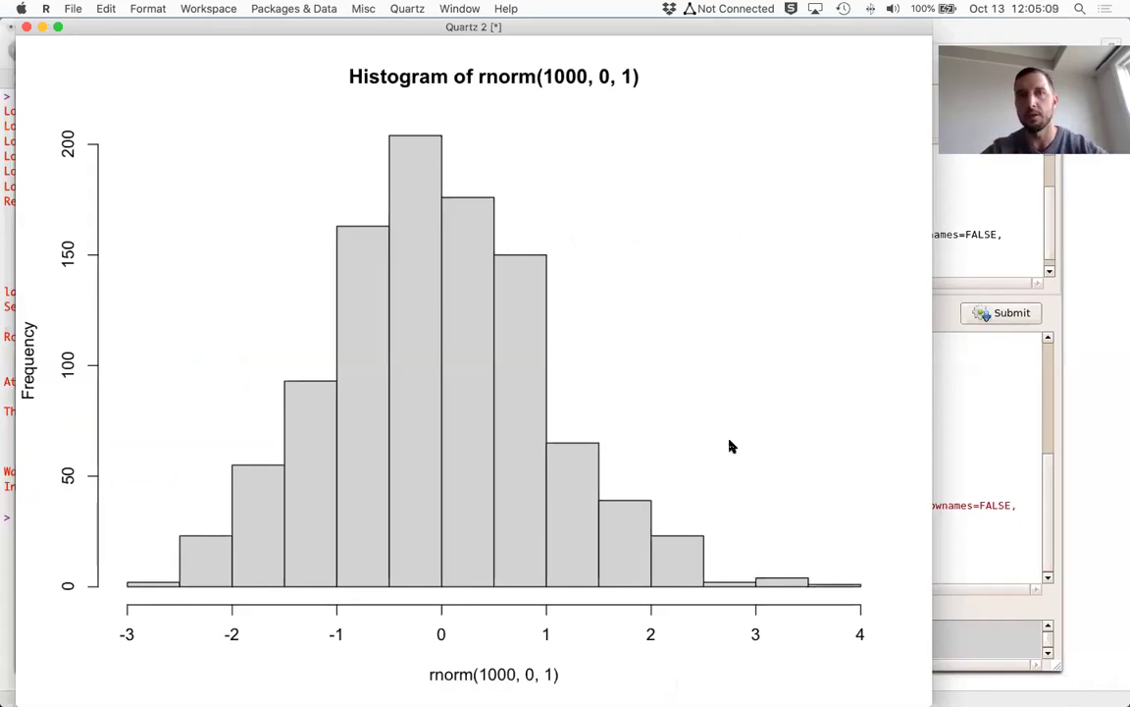
Look back at the price histogram in the graph window, and close that window to return to R Commander.
{"action": "left_click", "coordinate": [405, 9]}
{"action": "left_click", "coordinate": [404, 28]}
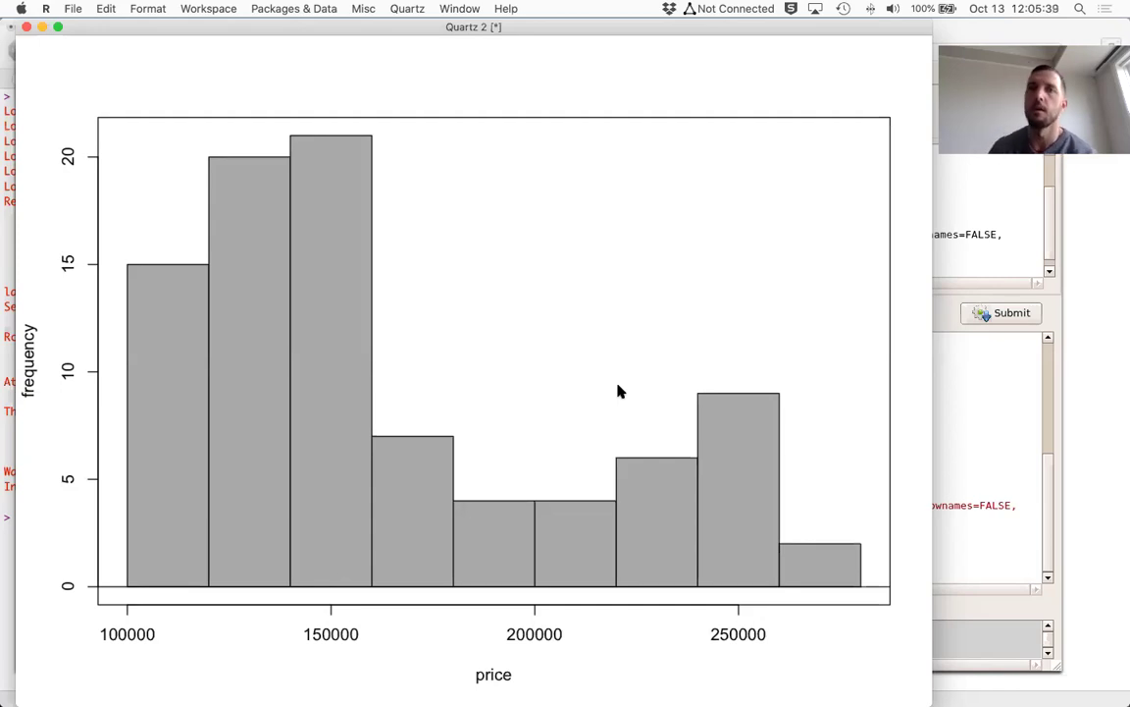
{"action": "left_click", "coordinate": [26, 27]}
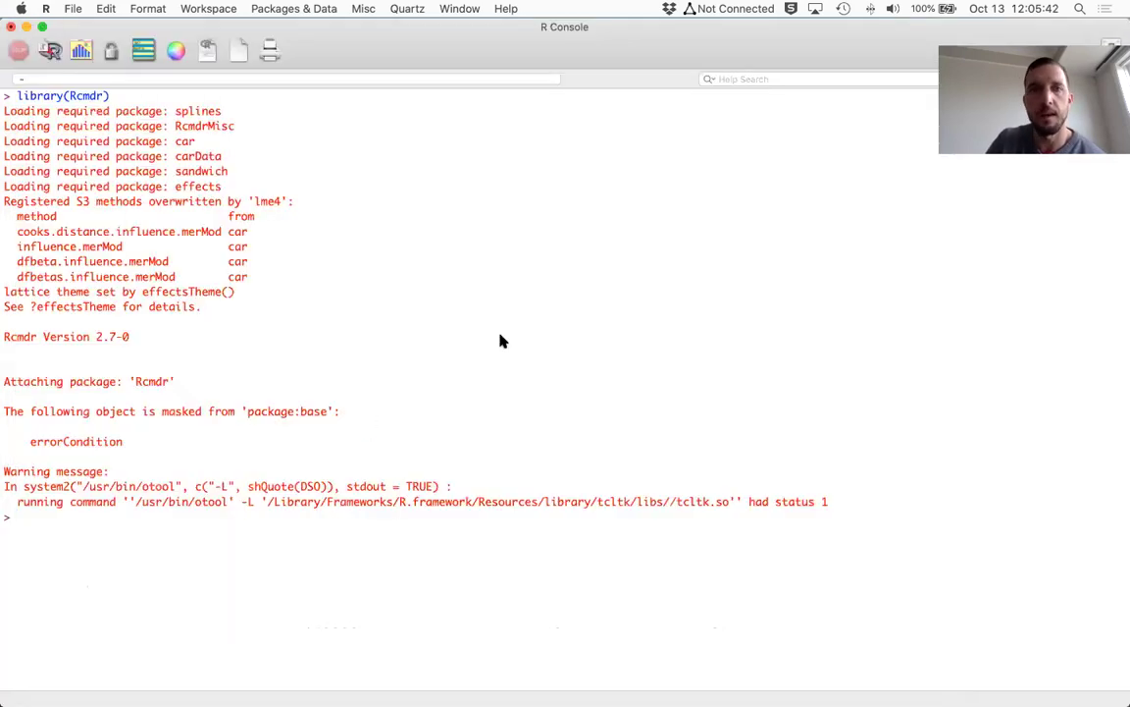
{"action": "key", "text": "ctrl+Up"}
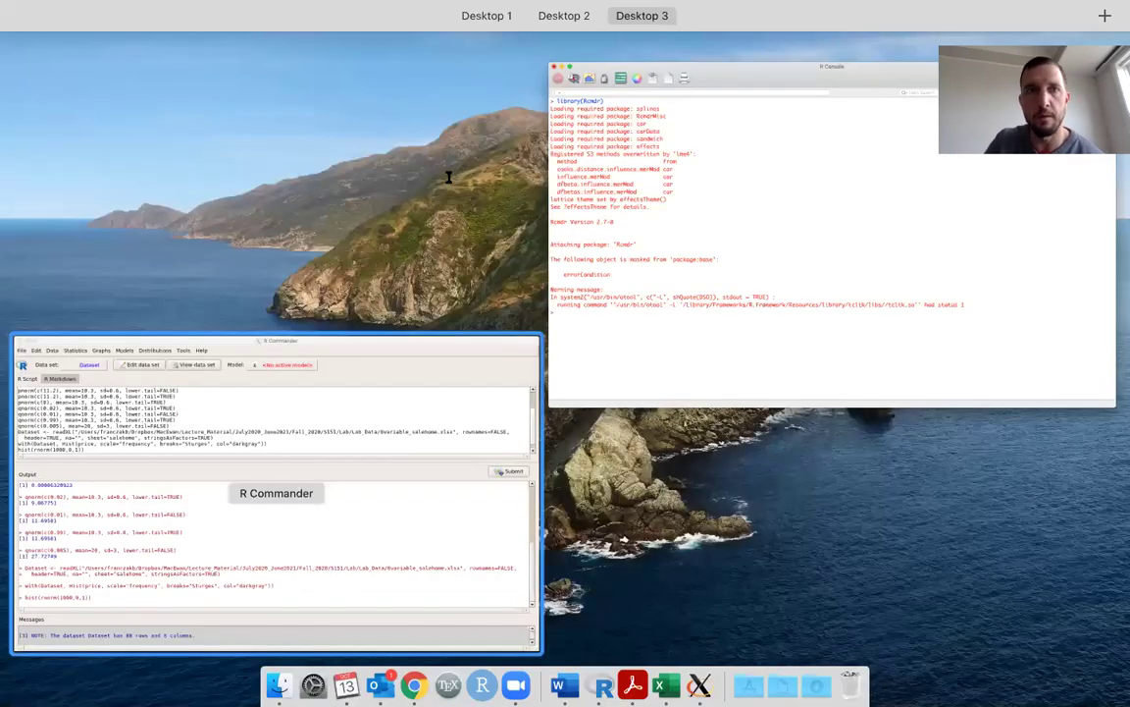
{"action": "left_click", "coordinate": [275, 491]}
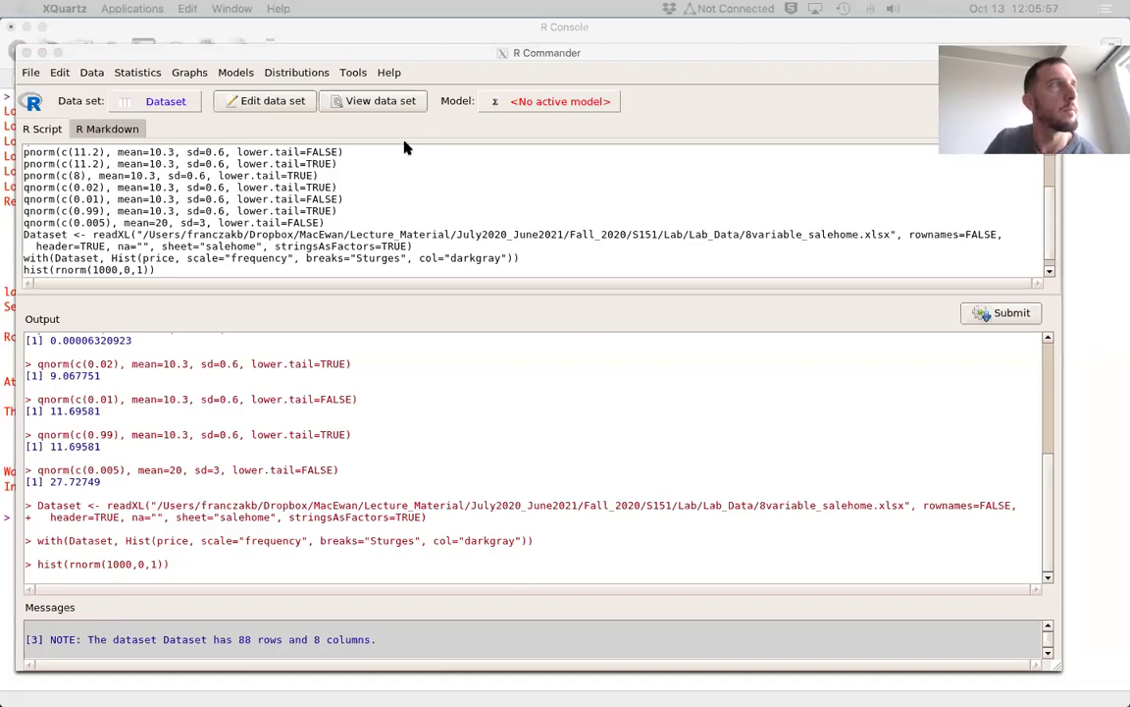
Create a quantile-comparison plot of the price variable with default options and move its graph window clear of the R Commander script.
{"action": "left_click", "coordinate": [197, 74]}
{"action": "left_click", "coordinate": [193, 74]}
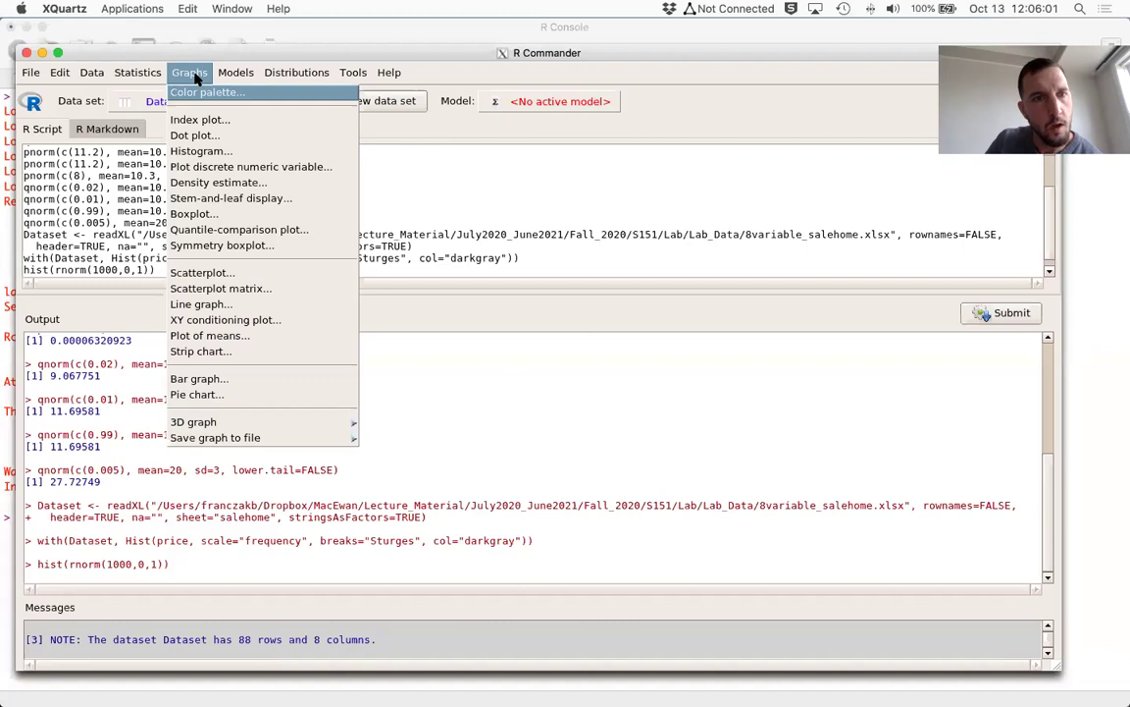
{"action": "left_click", "coordinate": [255, 231]}
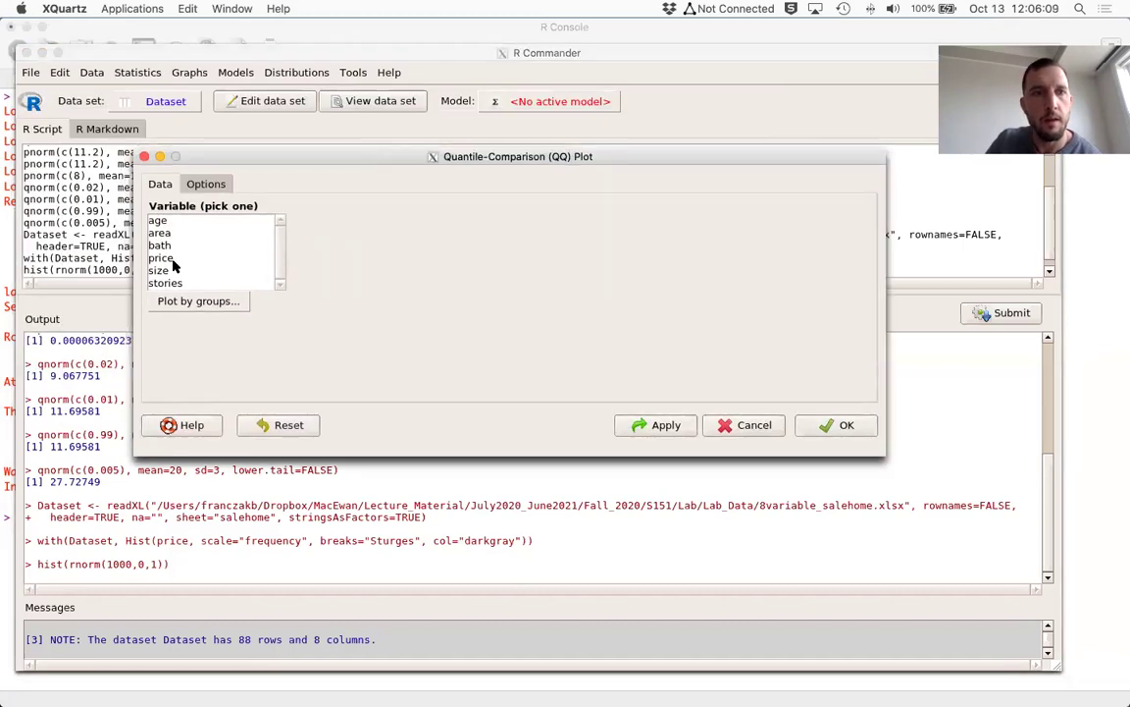
{"action": "left_click", "coordinate": [167, 258]}
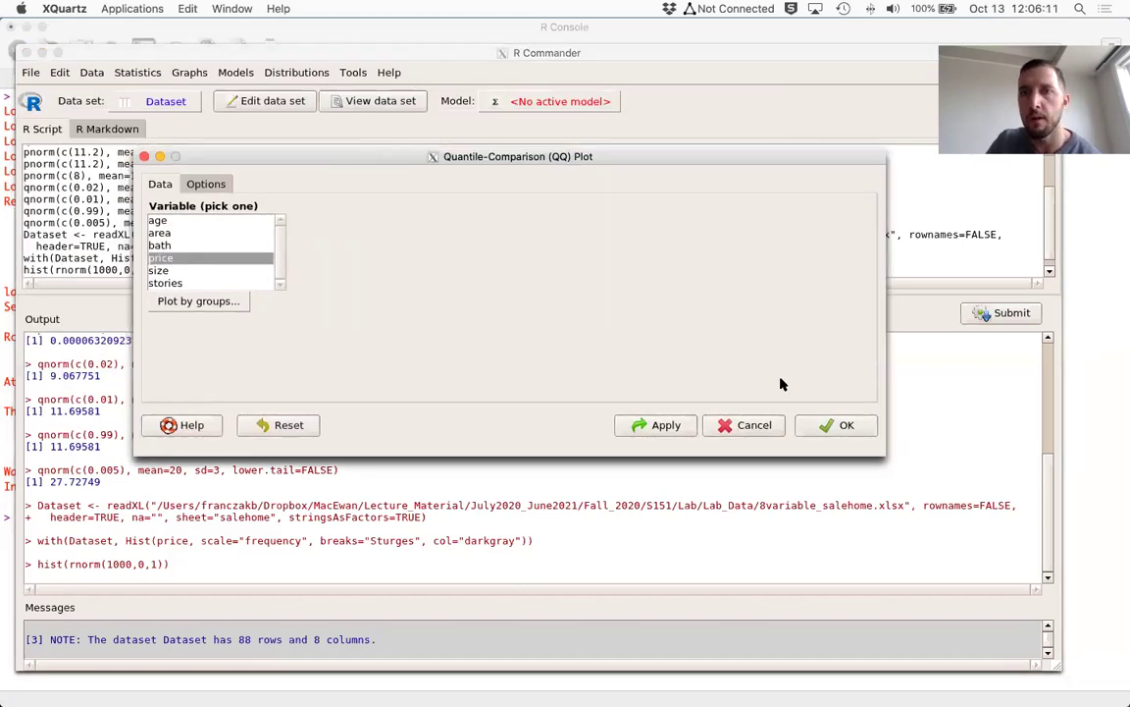
{"action": "left_click", "coordinate": [846, 425]}
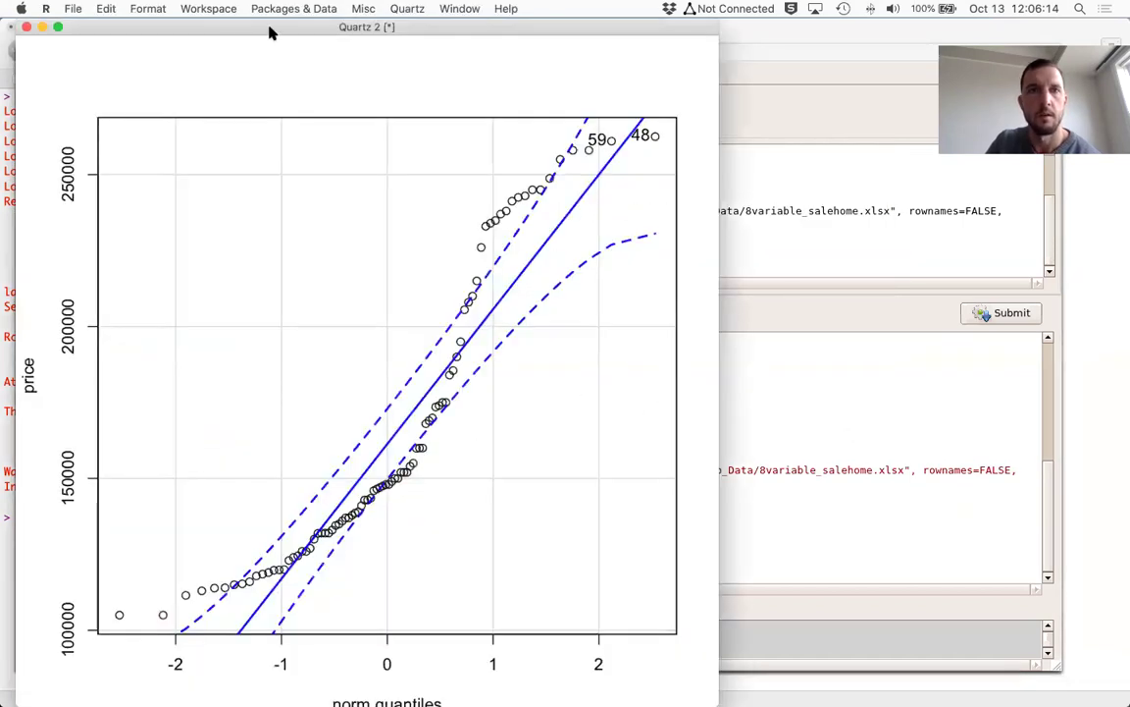
{"action": "left_click_drag", "start_coordinate": [193, 32], "coordinate": [405, 10]}
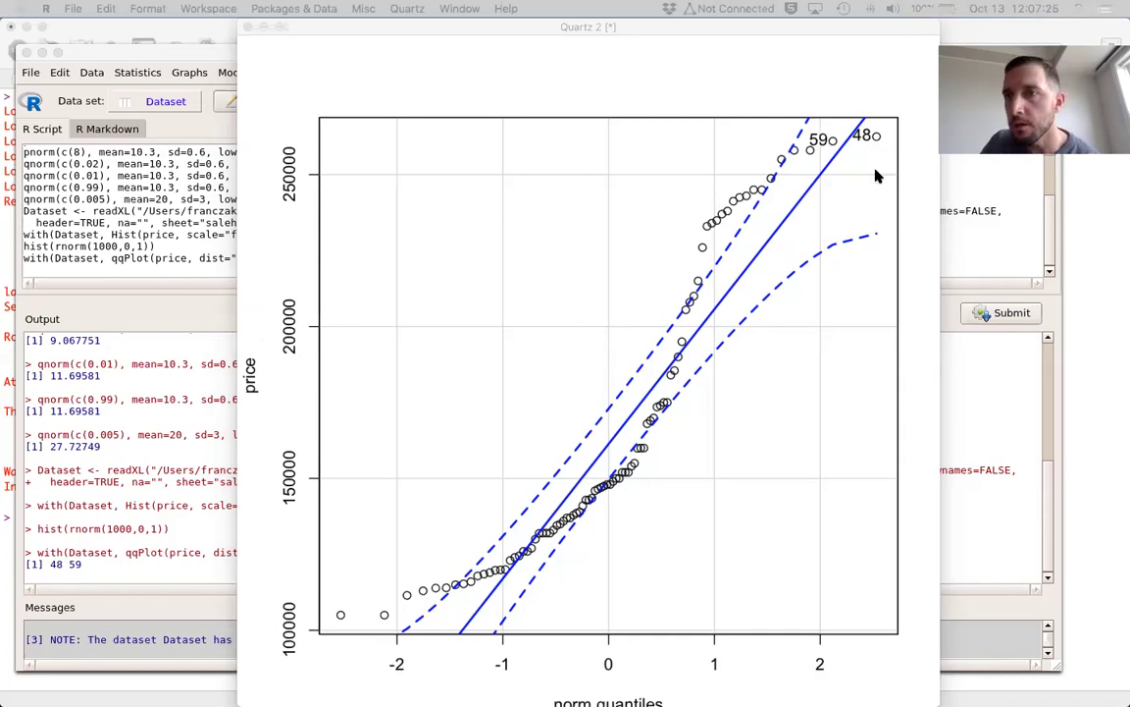
Add qqnorm(rnorm(1000,0,1)) as a new script line, run it, and bring up the resulting plot.
{"action": "left_click", "coordinate": [169, 270]}
{"action": "type", "text": "qqnorm(rno"}
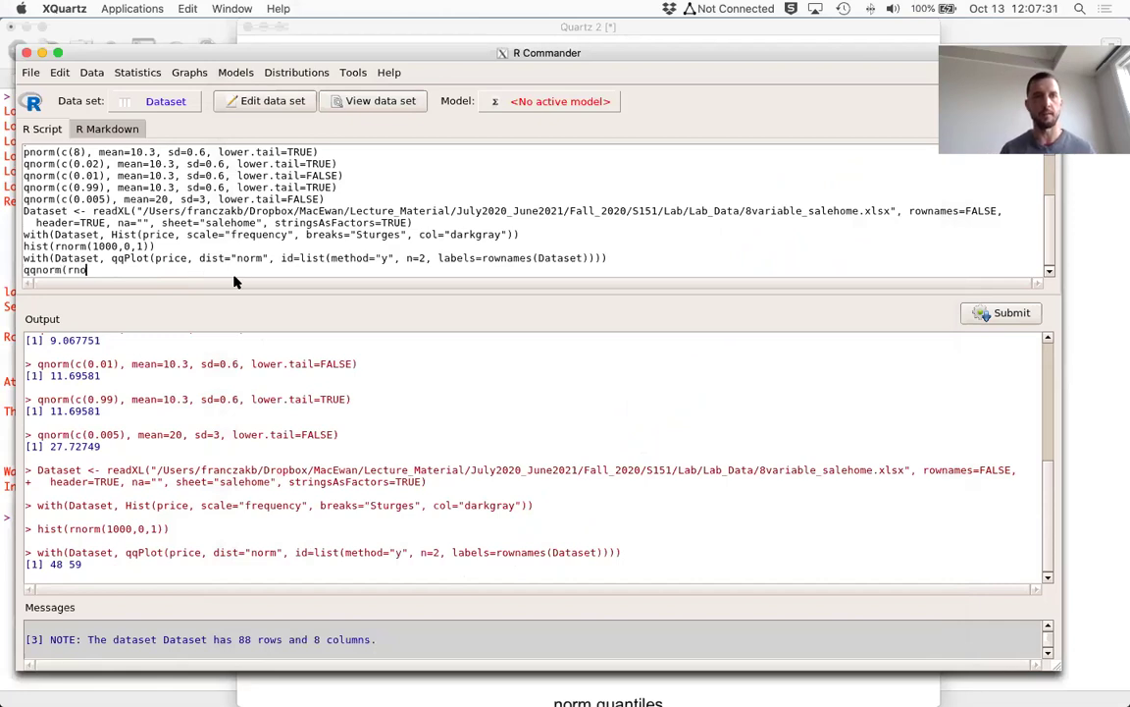
{"action": "type", "text": "rm(1000,0,1))"}
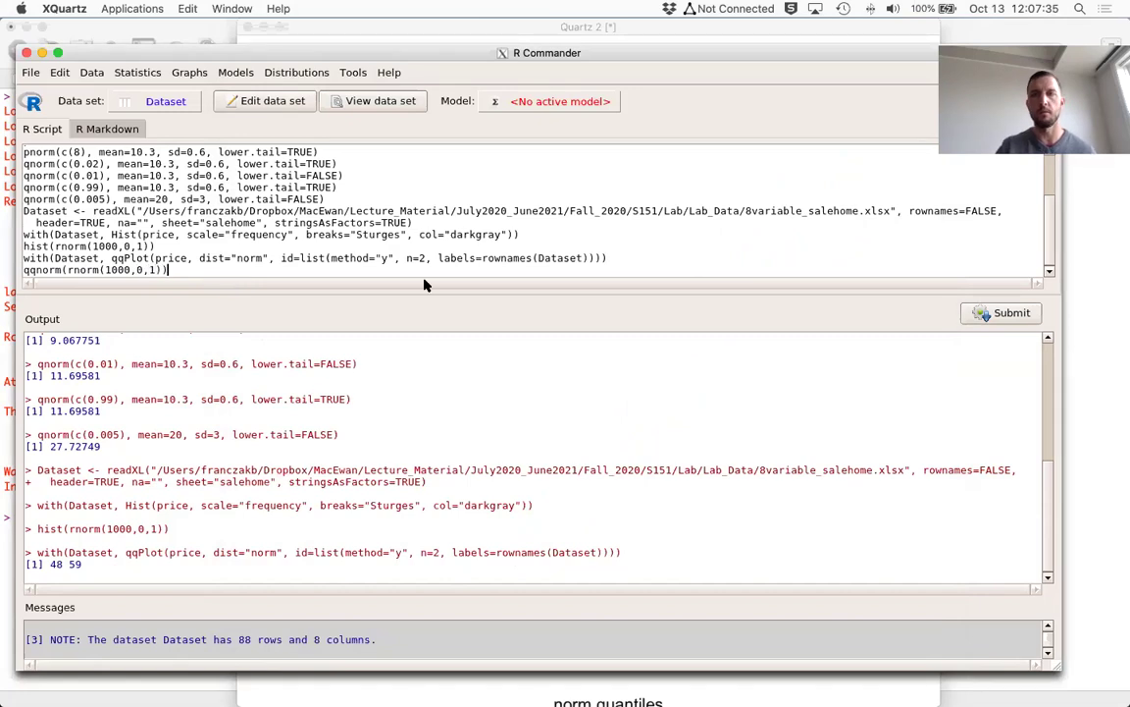
{"action": "left_click", "coordinate": [1016, 314]}
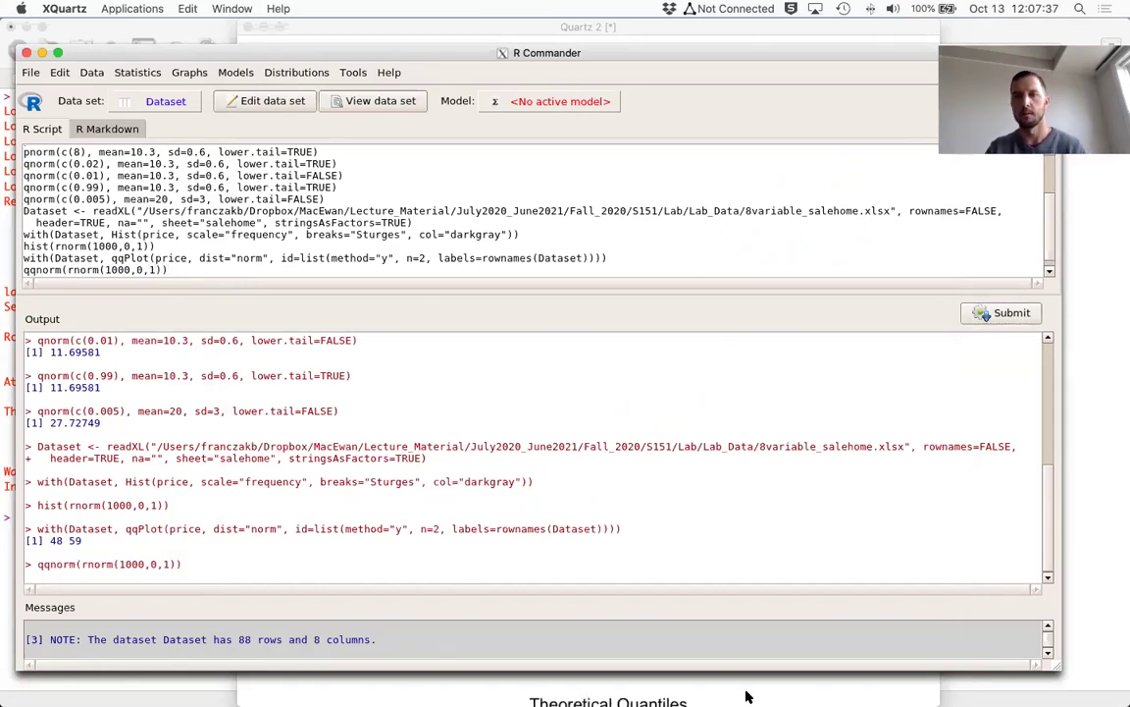
{"action": "left_click", "coordinate": [745, 696]}
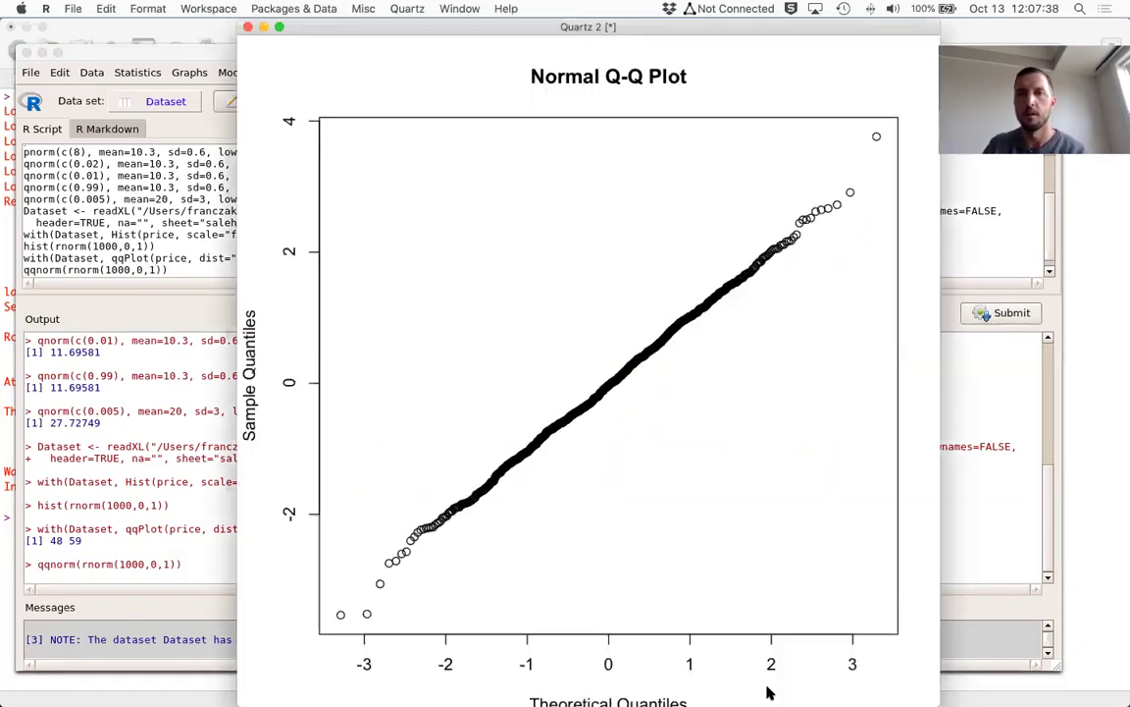
Add qqline(rnorm(1000,0,1)) on a new script line and run it to draw a reference line on the normal Q-Q plot.
{"action": "left_click", "coordinate": [195, 277]}
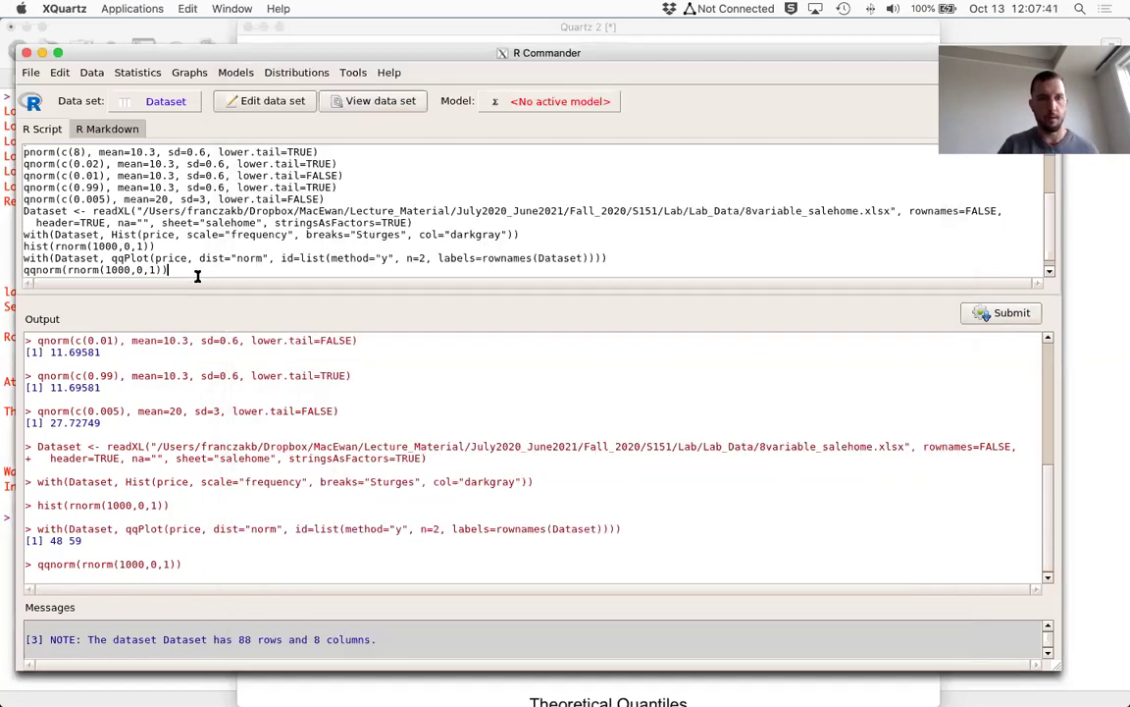
{"action": "key", "text": "Return"}
{"action": "type", "text": "qql"}
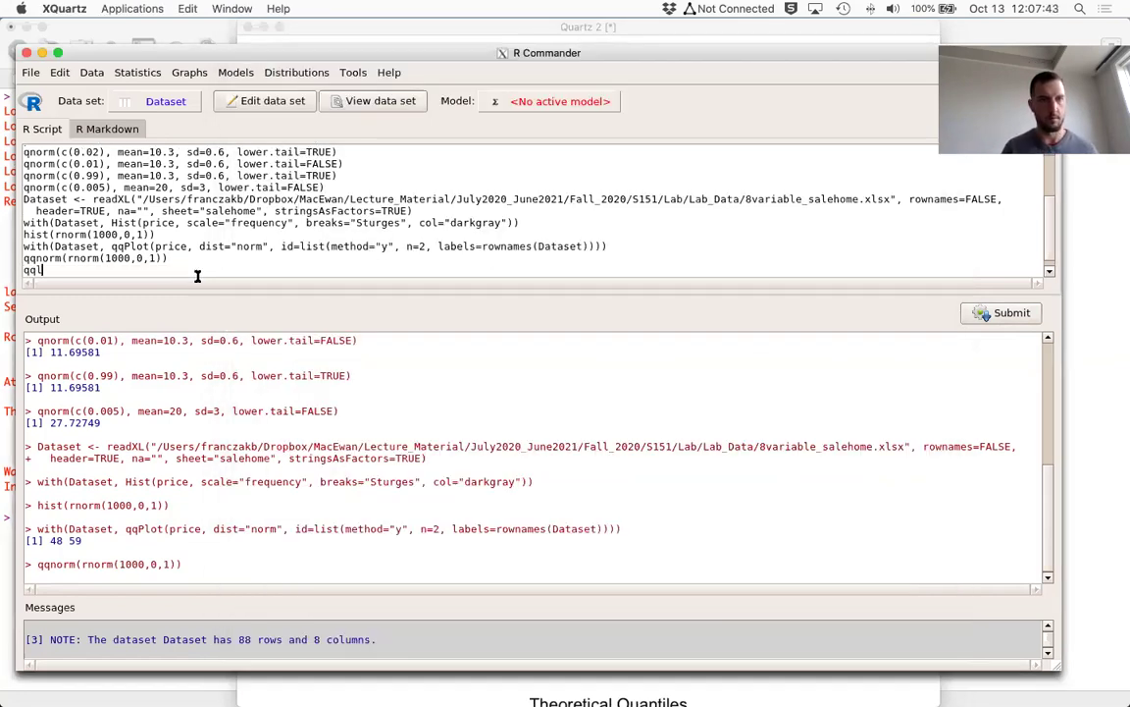
{"action": "type", "text": "ine(rnorm(1000,0,10"}
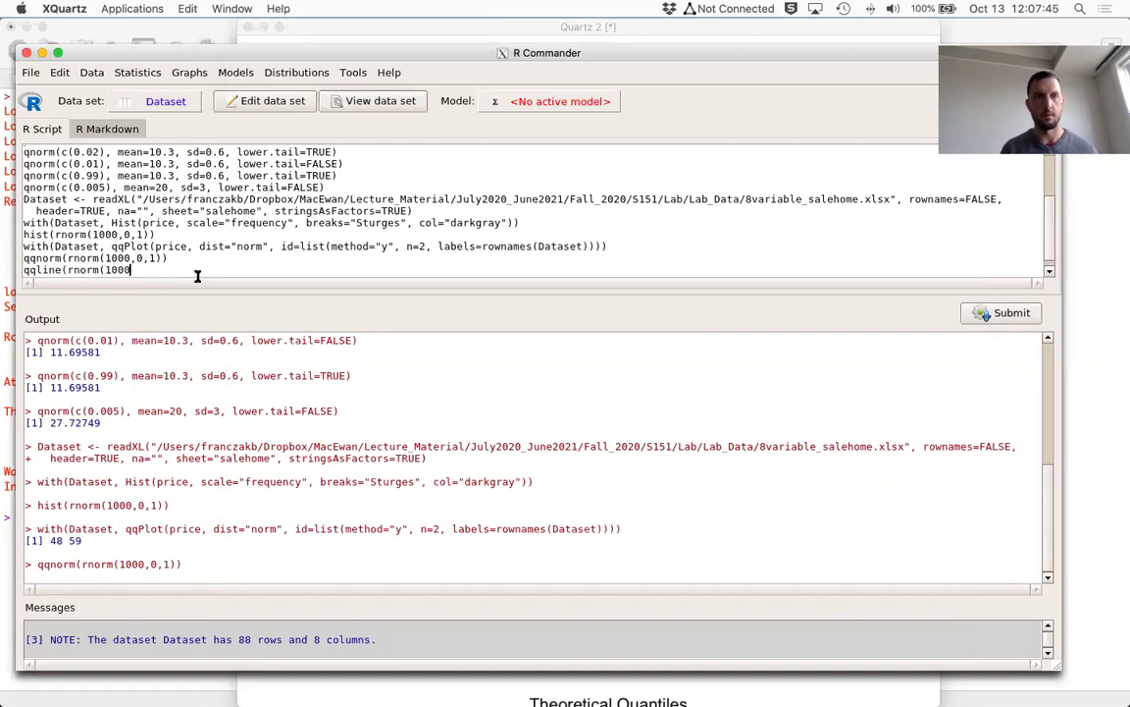
{"action": "key", "text": "BackSpace"}
{"action": "type", "text": "))"}
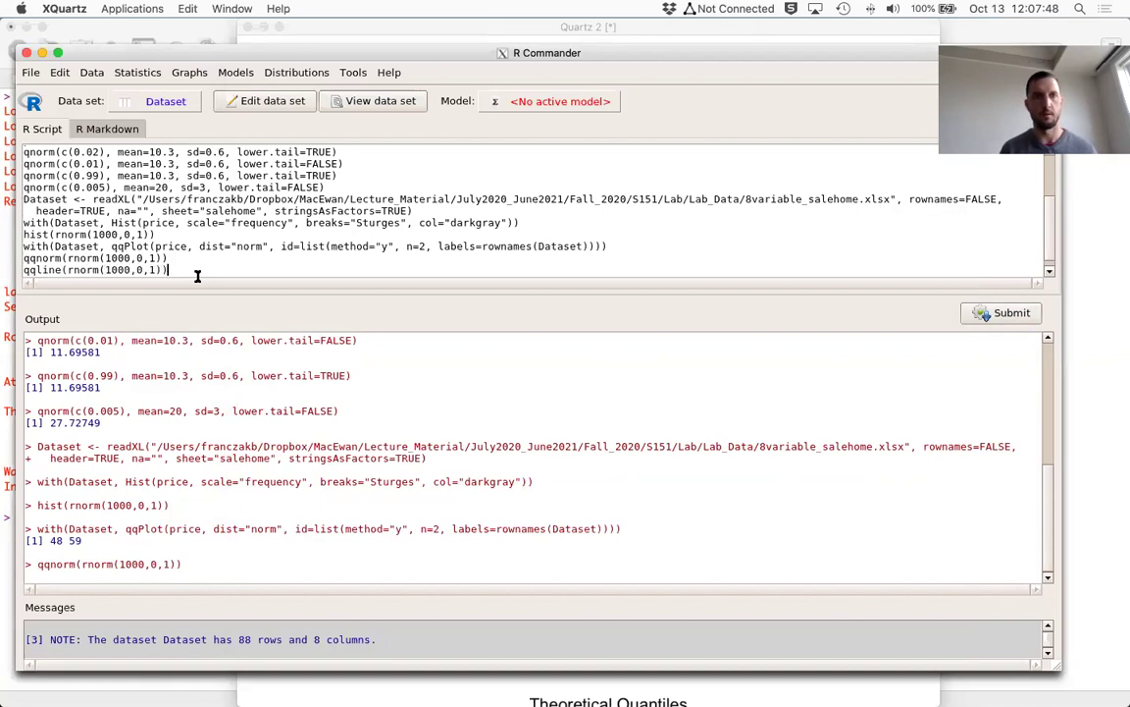
{"action": "left_click", "coordinate": [1011, 313]}
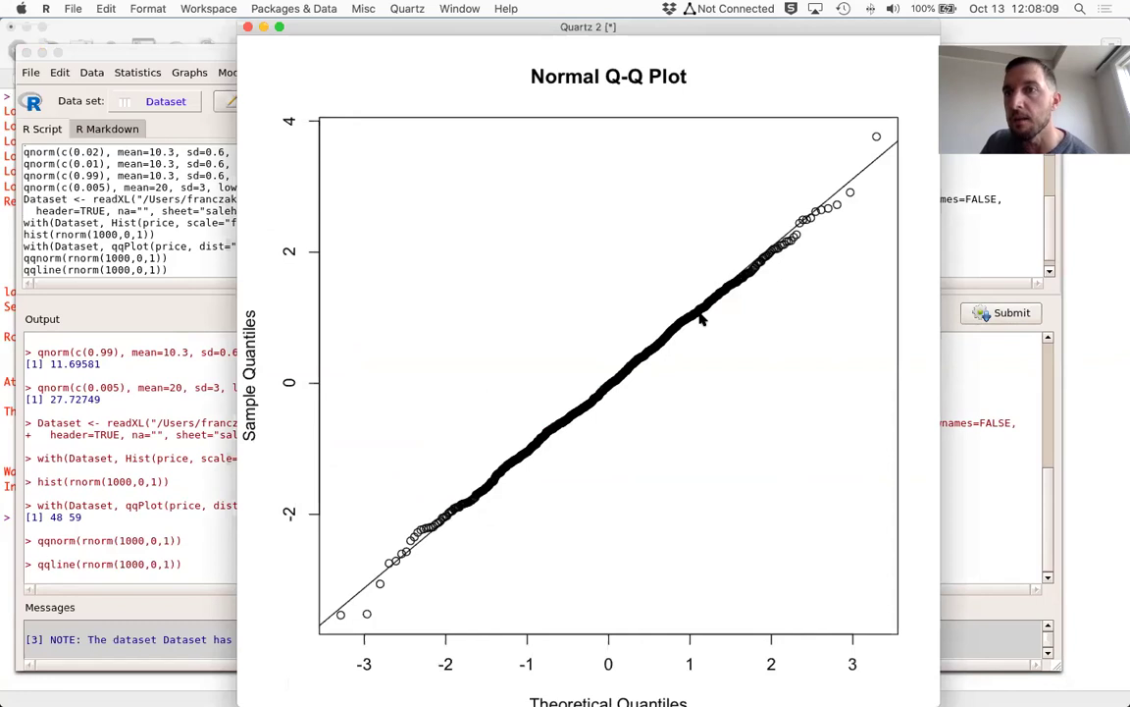
Go back to the earlier price plot in the graph history, and generate the quantile-comparison plot of price again.
{"action": "left_click", "coordinate": [422, 8]}
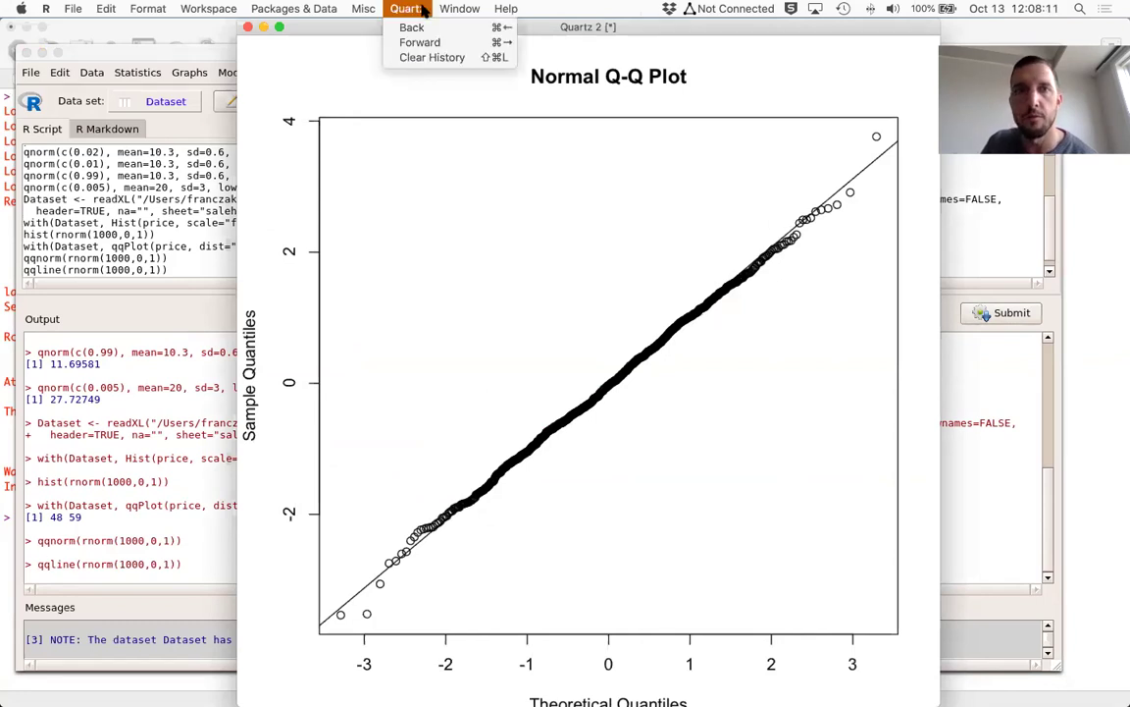
{"action": "left_click", "coordinate": [429, 28]}
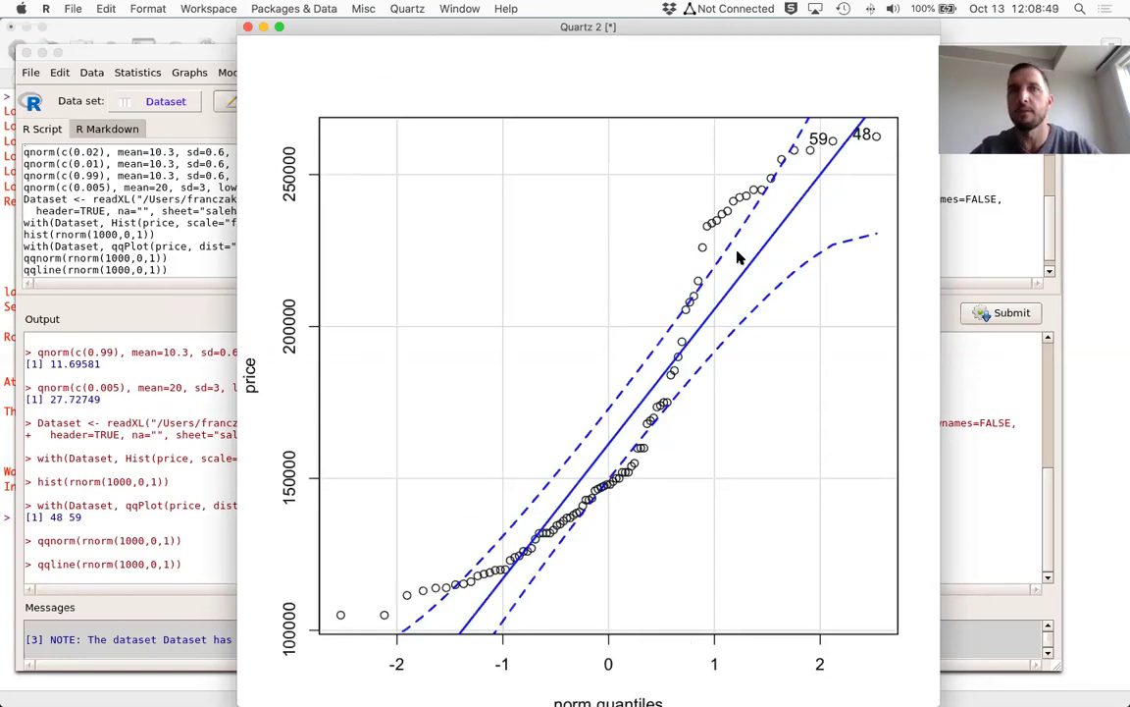
{"action": "left_click", "coordinate": [186, 73]}
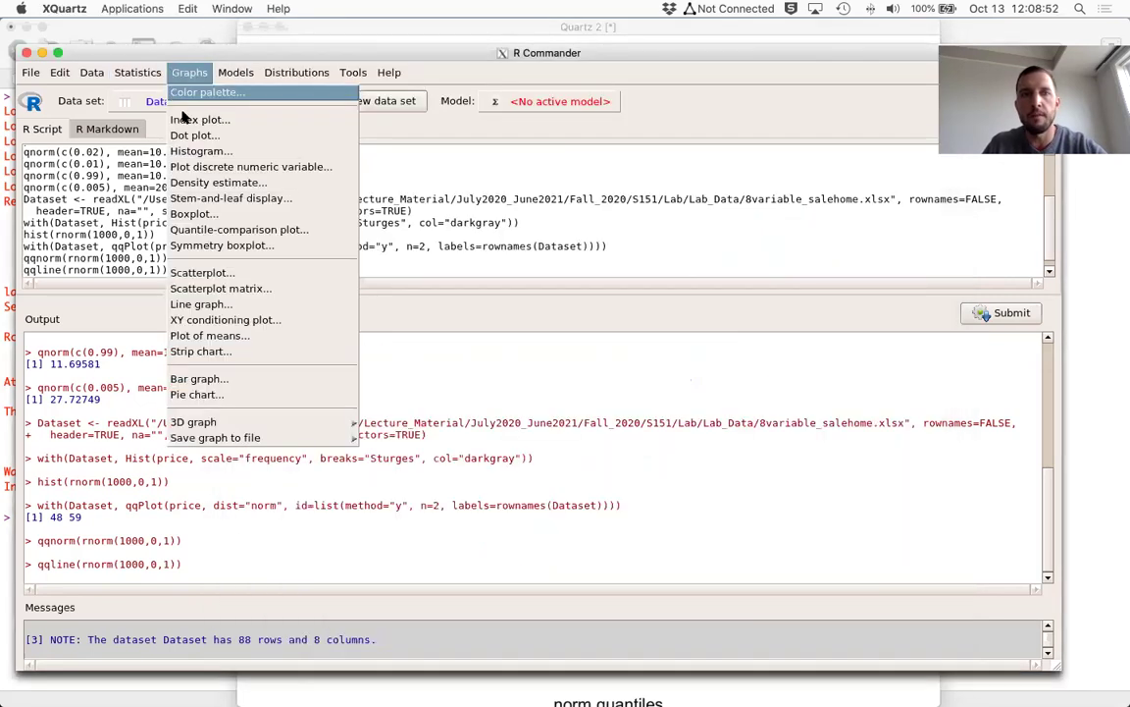
{"action": "left_click", "coordinate": [232, 229]}
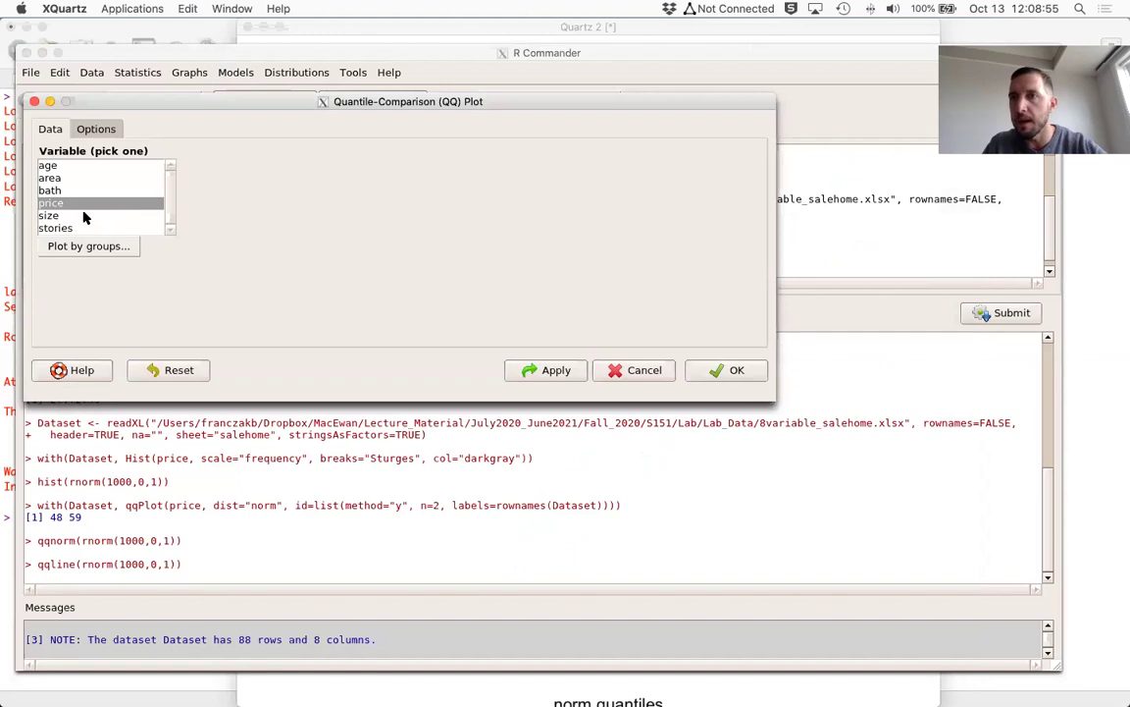
{"action": "left_click", "coordinate": [726, 370]}
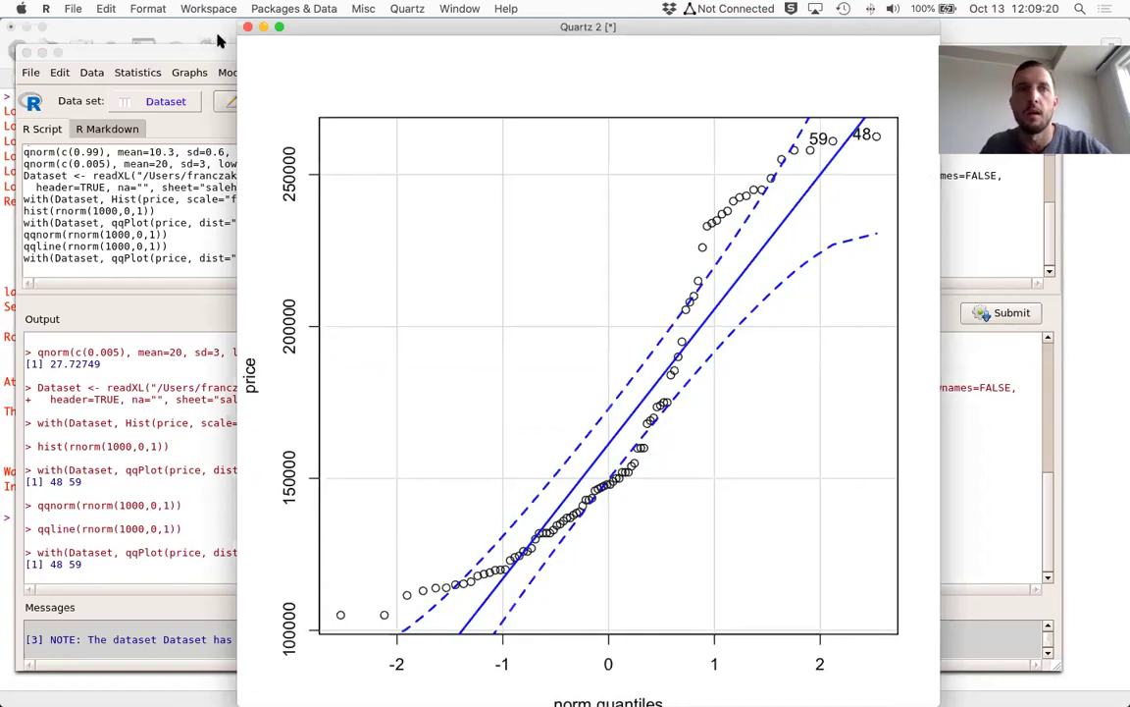
Create a quantile-comparison plot of the area variable with default options.
{"action": "left_click", "coordinate": [187, 72]}
{"action": "left_click", "coordinate": [186, 74]}
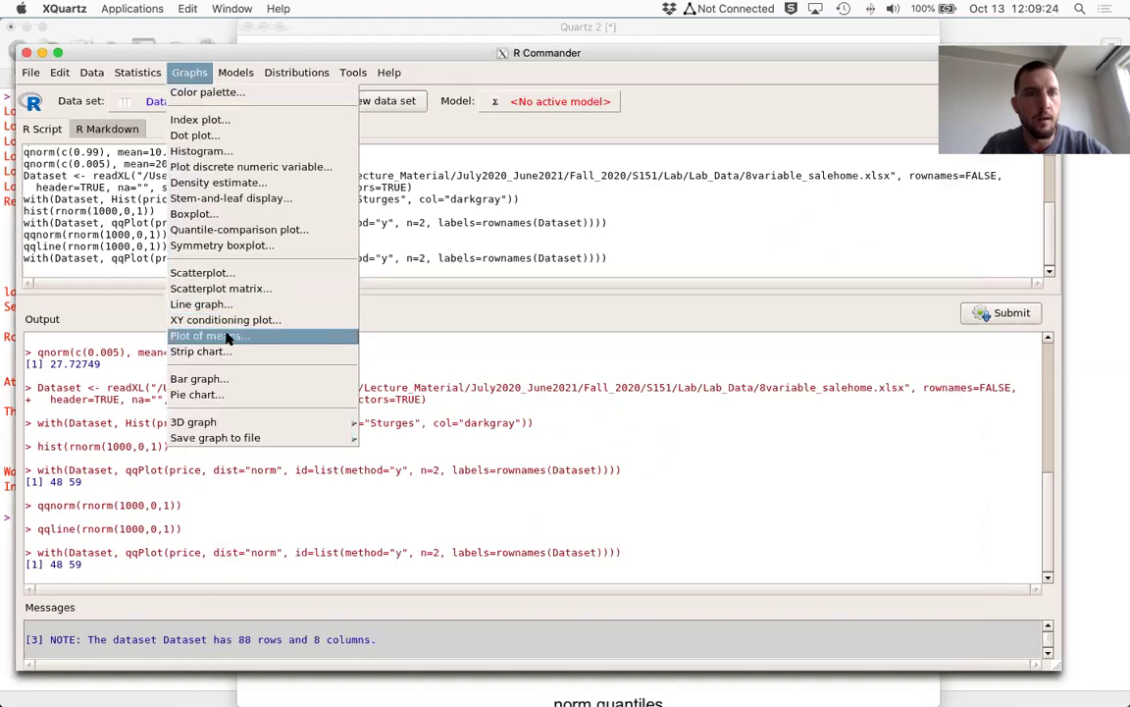
{"action": "left_click", "coordinate": [239, 232]}
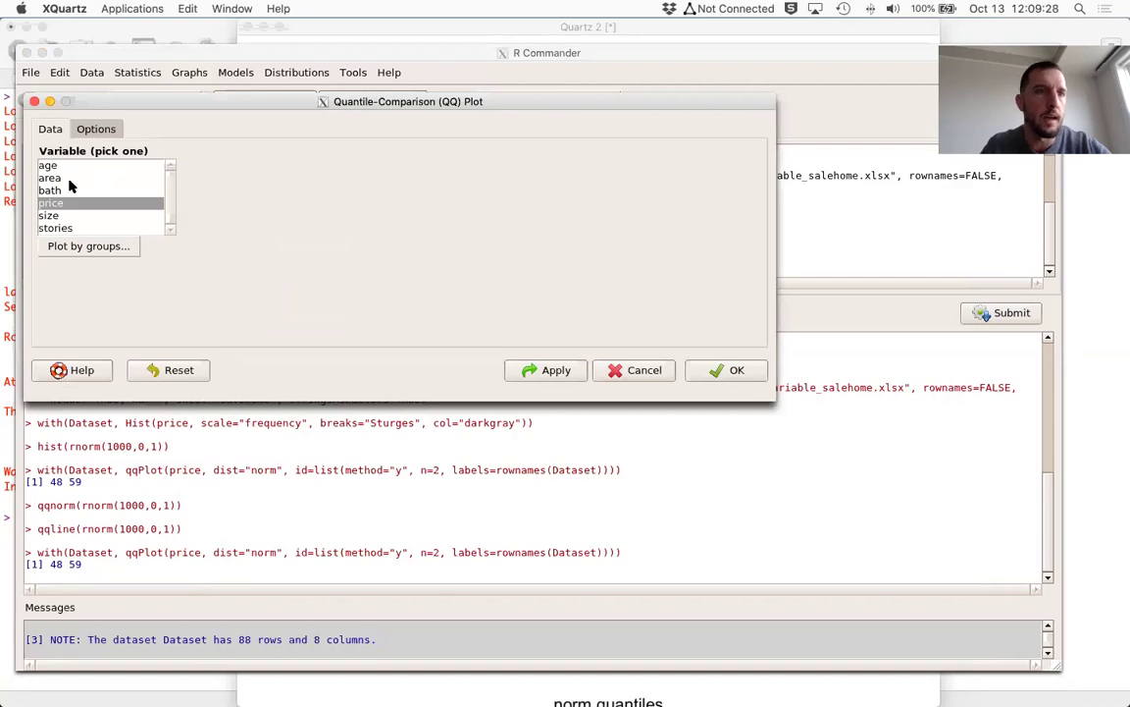
{"action": "left_click", "coordinate": [69, 179]}
{"action": "left_click", "coordinate": [712, 374]}
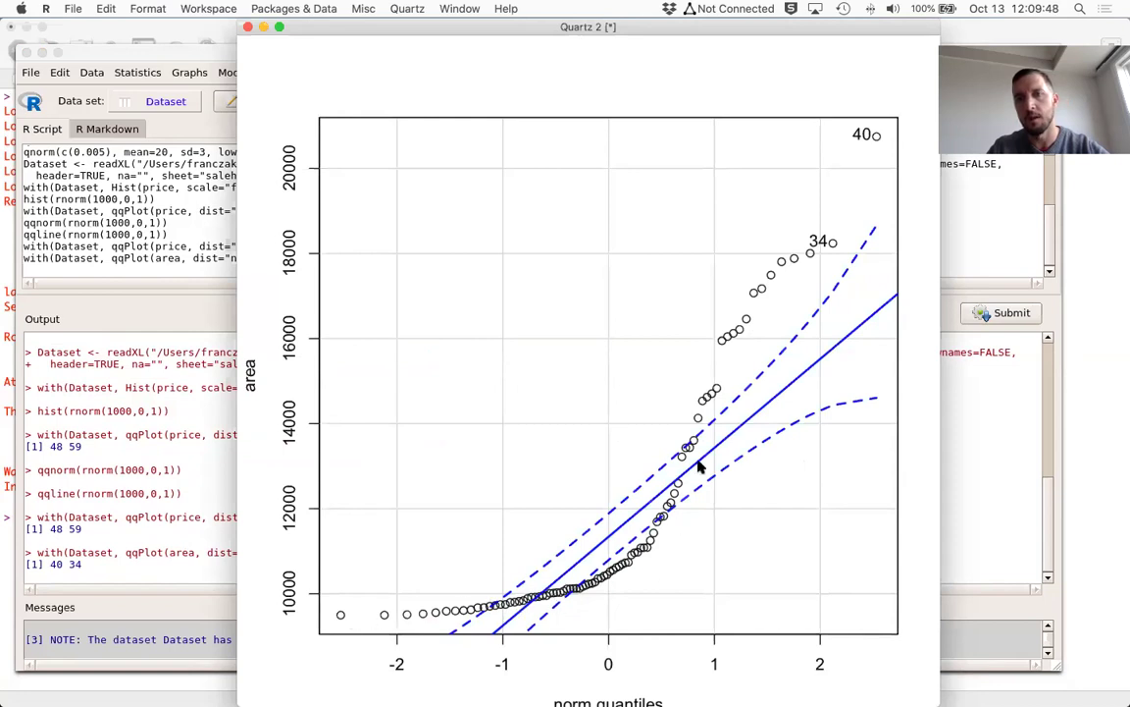
Return to R Commander and plot a histogram of the area variable with default options.
{"action": "left_click", "coordinate": [123, 567]}
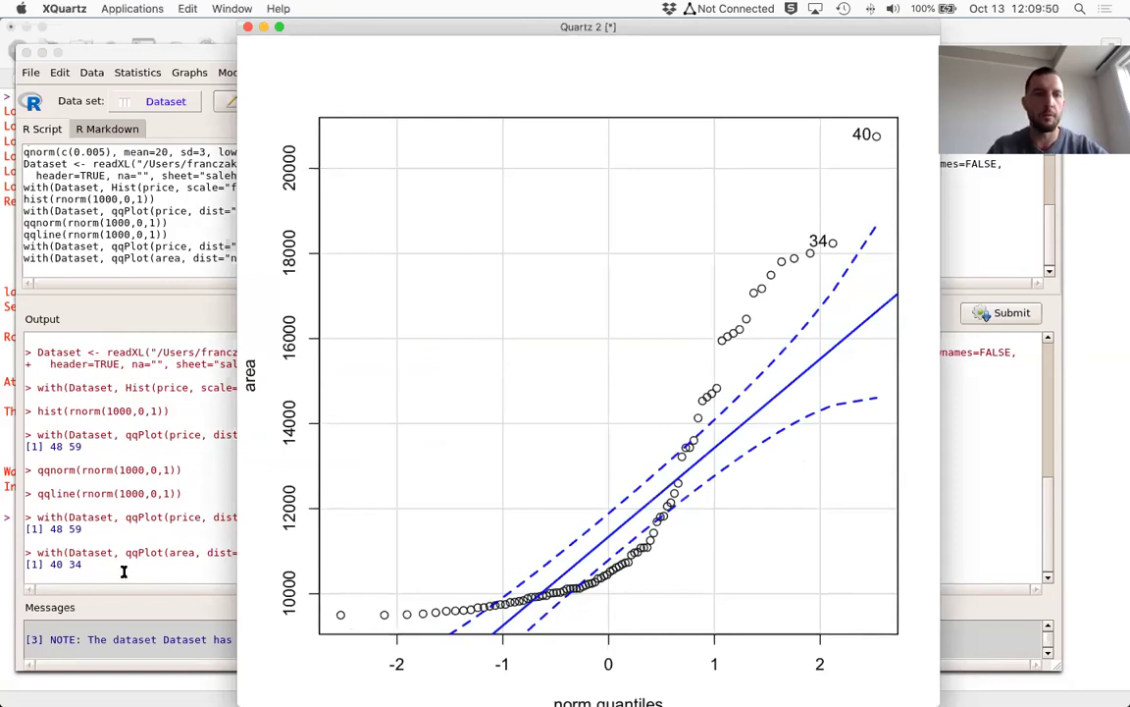
{"action": "left_click", "coordinate": [180, 73]}
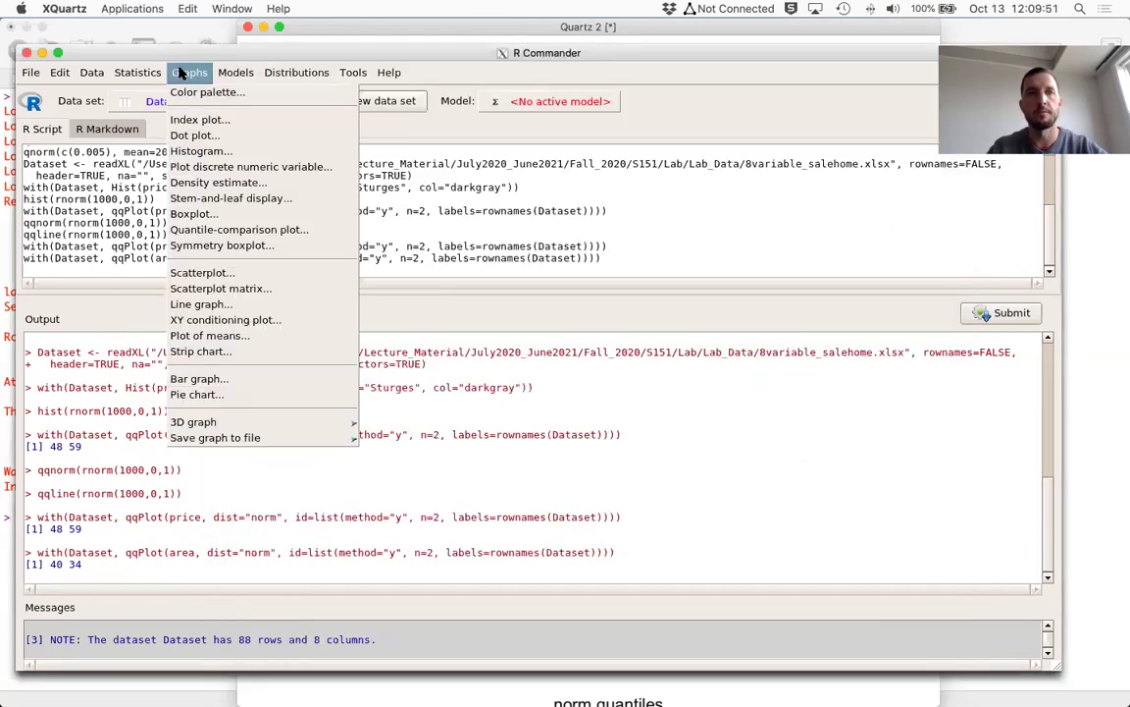
{"action": "left_click", "coordinate": [206, 151]}
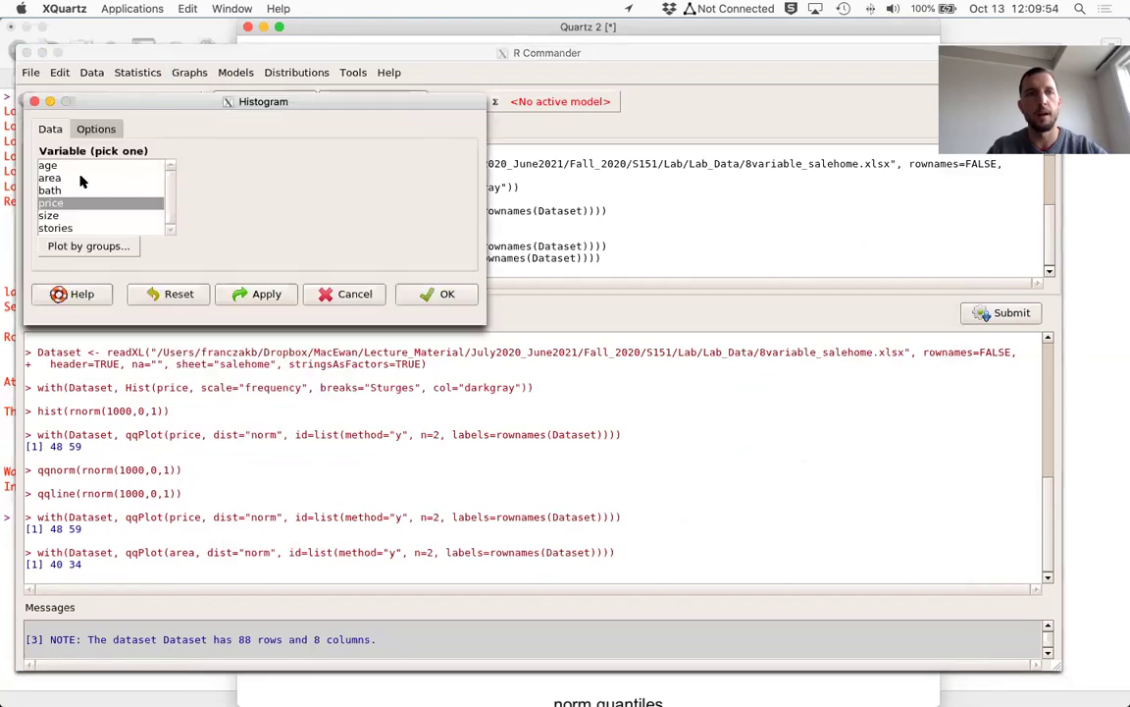
{"action": "left_click", "coordinate": [49, 178]}
{"action": "left_click", "coordinate": [437, 293]}
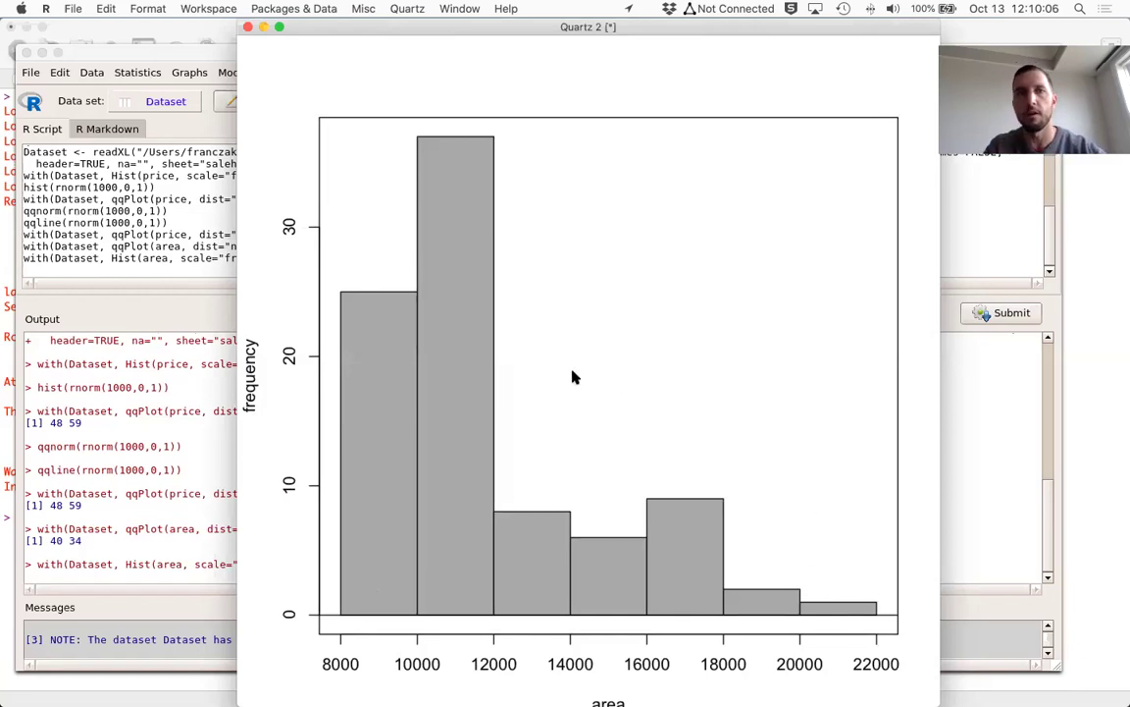
Leave the area histogram, return to R Commander, and create a quantile-comparison plot of the size variable.
{"action": "left_click", "coordinate": [218, 27]}
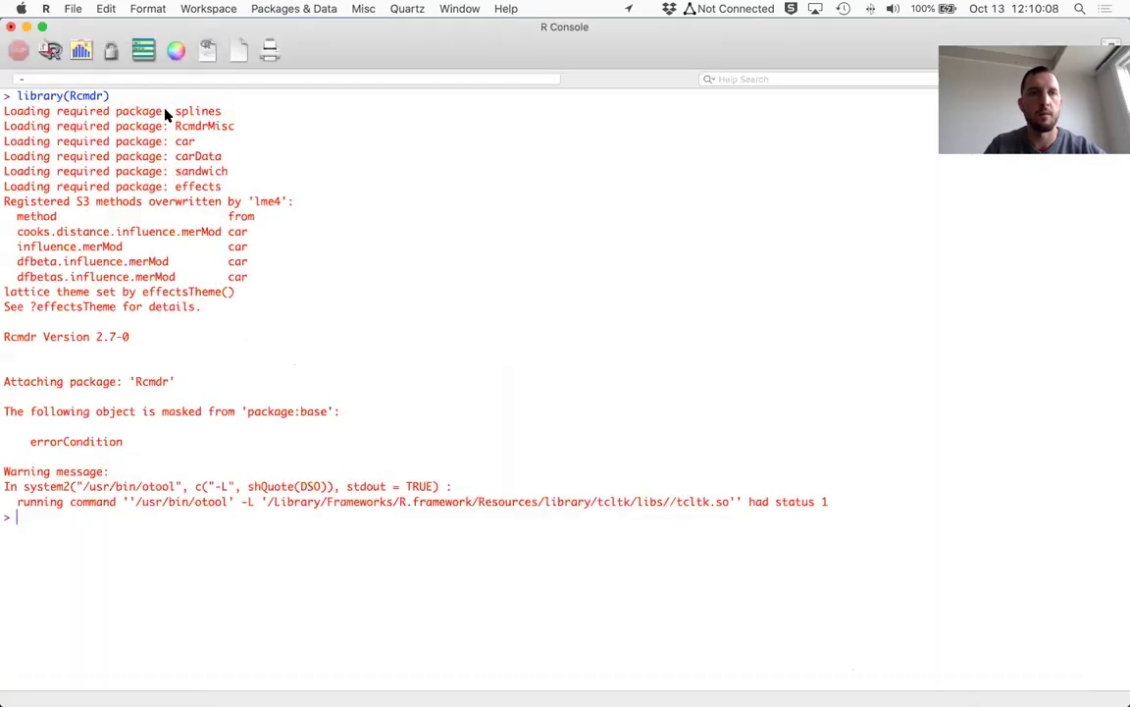
{"action": "key", "text": "super+Tab"}
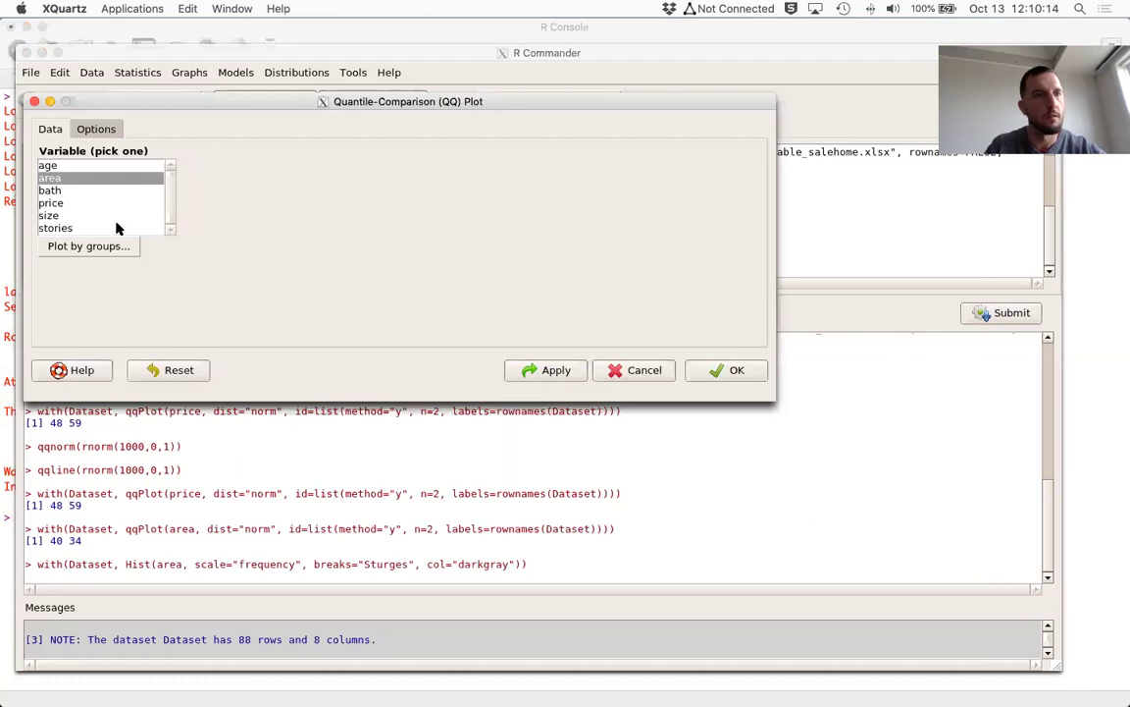
{"action": "left_click", "coordinate": [108, 216]}
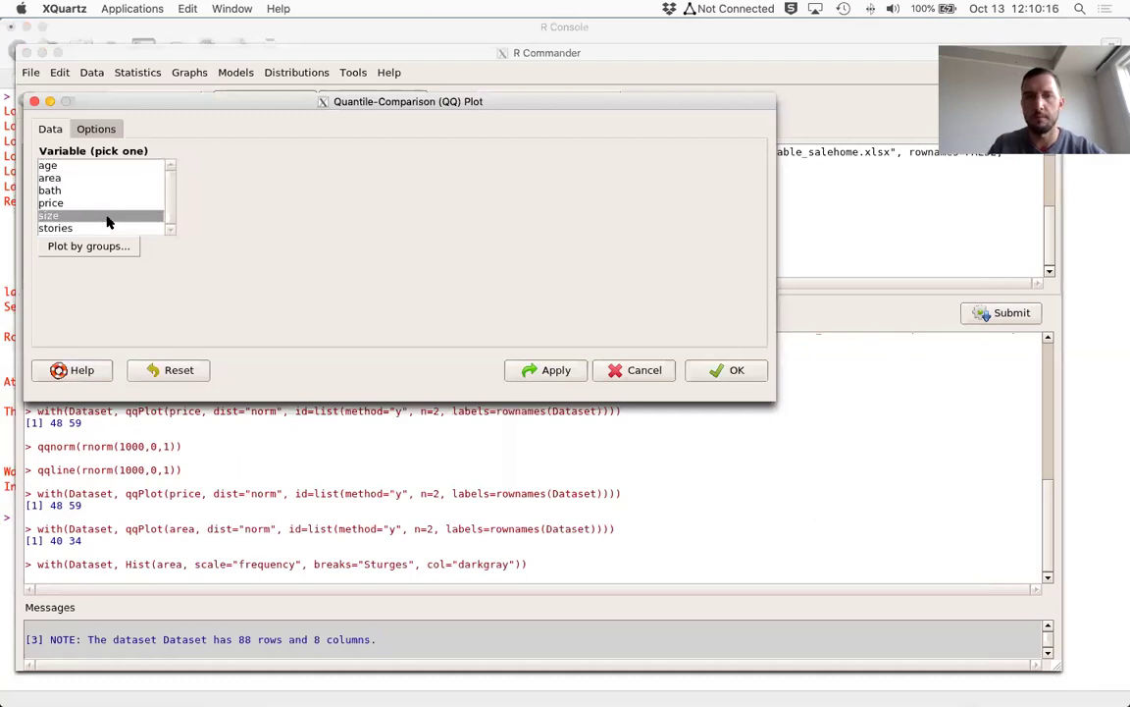
{"action": "key", "text": "Return"}
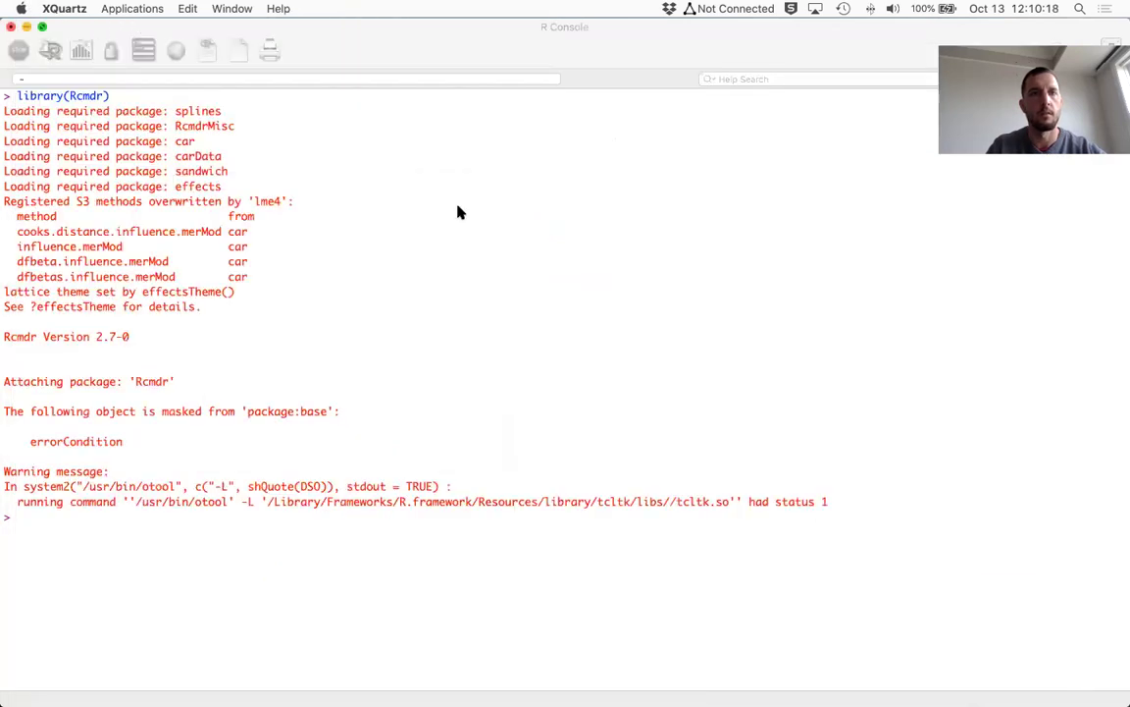
View the active data set and look over its variables and rows.
{"action": "key", "text": "ctrl+Left"}
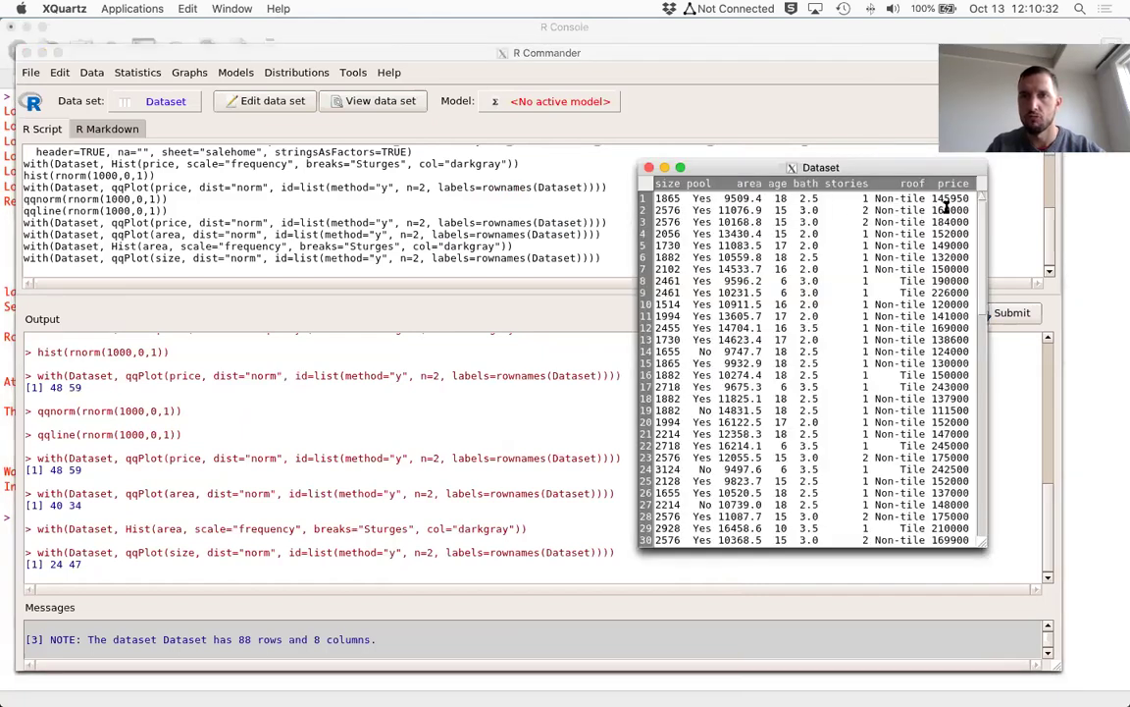
{"action": "scroll", "coordinate": [820, 259], "scroll_direction": "down", "scroll_amount": 5}
{"action": "scroll", "coordinate": [697, 224], "scroll_direction": "up", "scroll_amount": 5}
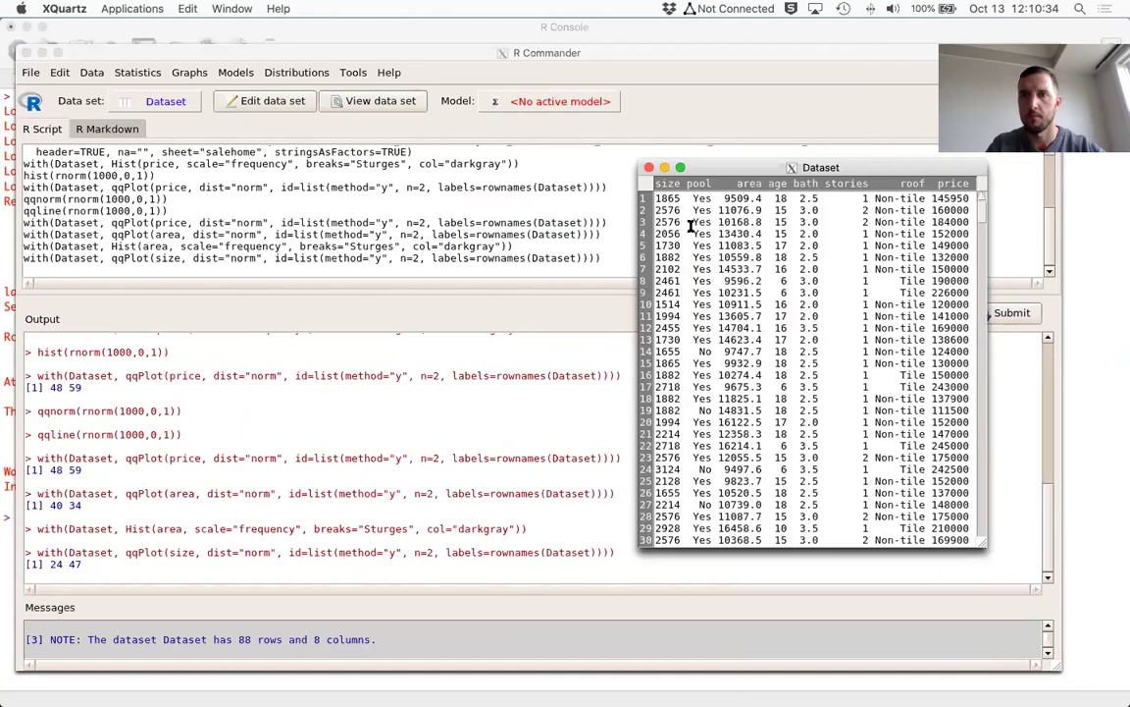
Create a quantile-comparison plot of the age variable with default options.
{"action": "left_click", "coordinate": [185, 68]}
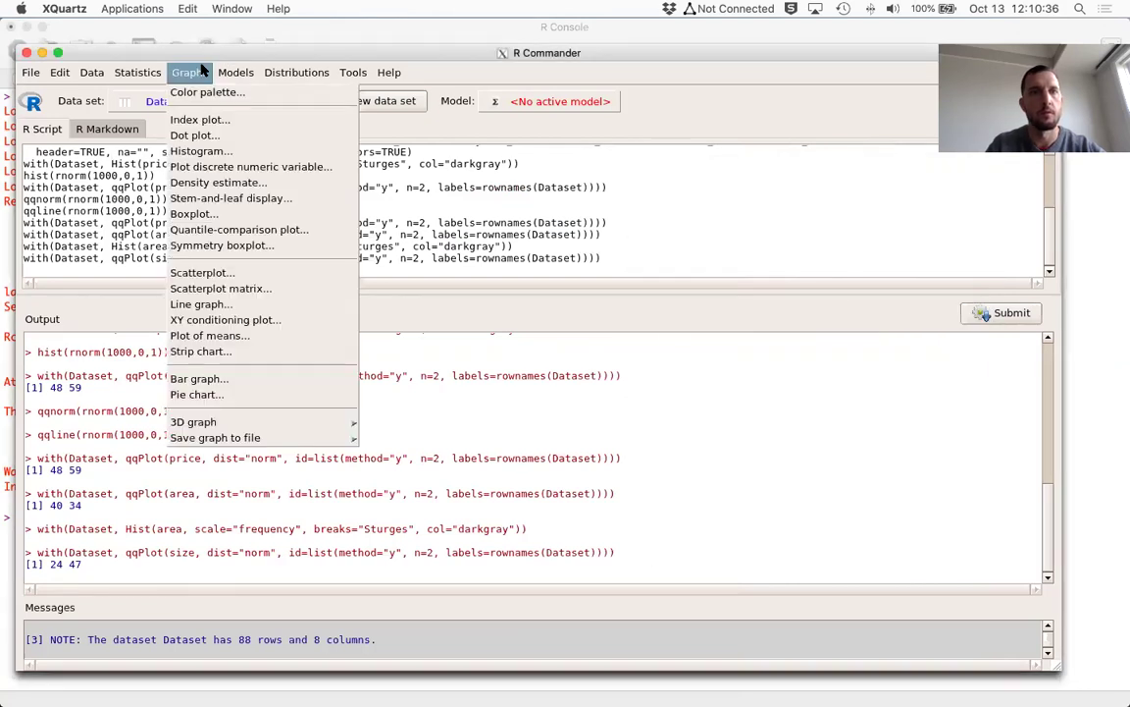
{"action": "left_click", "coordinate": [240, 228]}
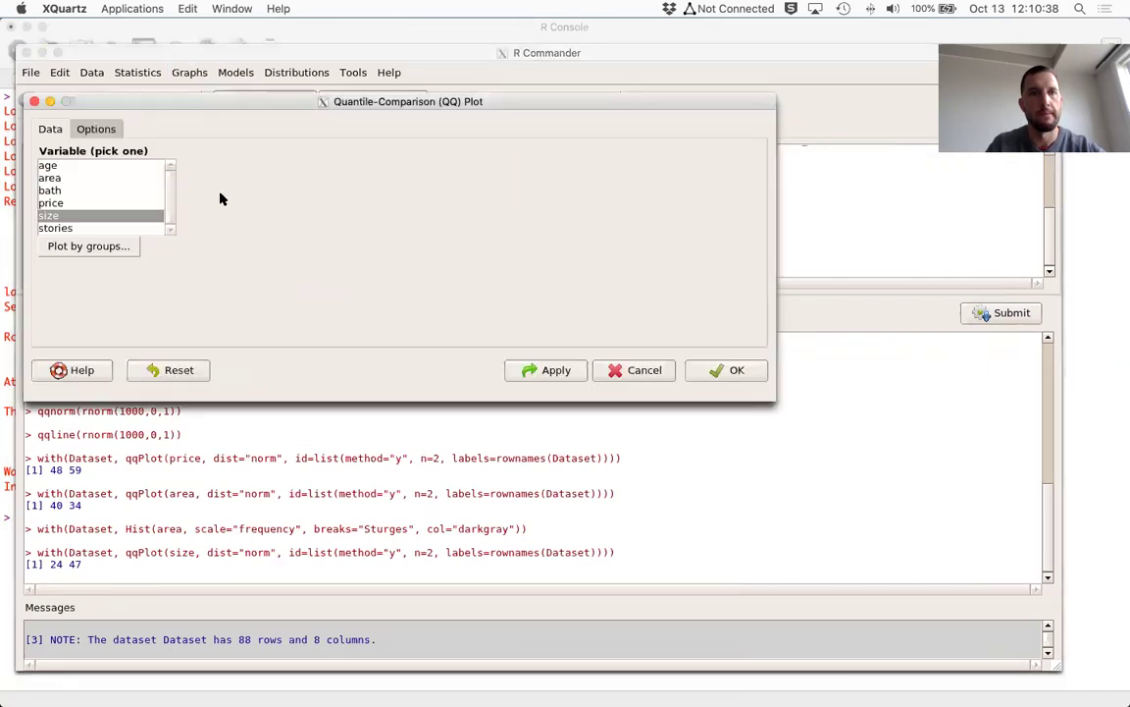
{"action": "left_click", "coordinate": [85, 168]}
{"action": "key", "text": "Return"}
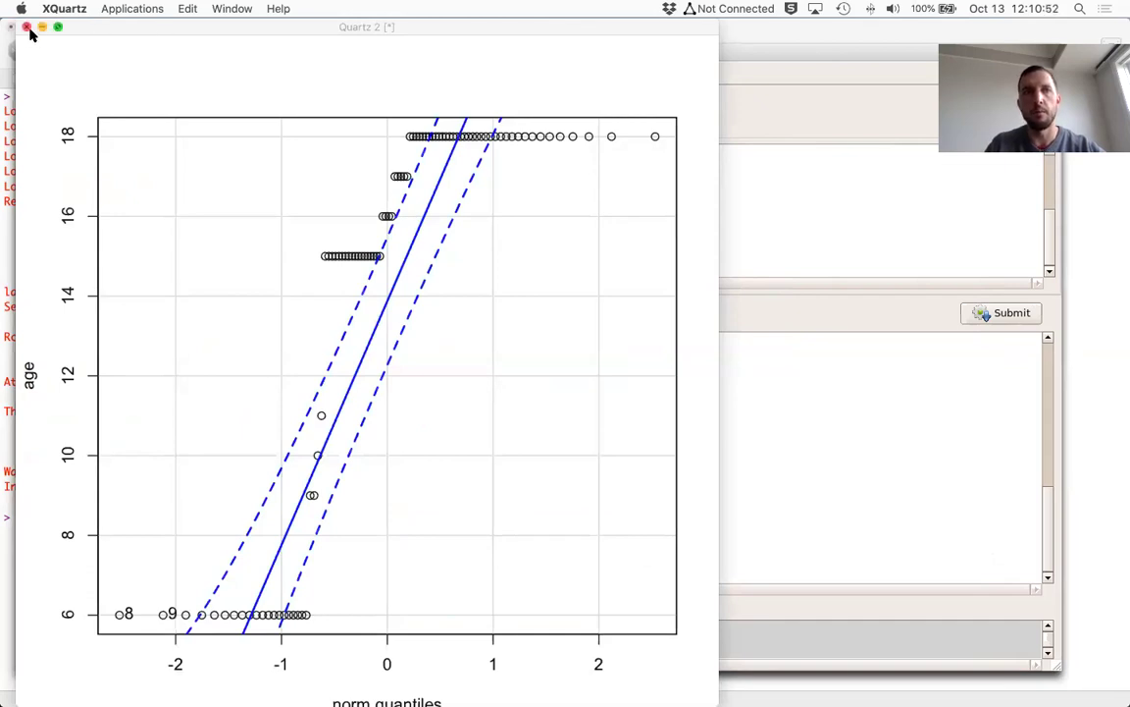
Close the age plot and create a quantile-comparison plot of the price variable with default options.
{"action": "left_click", "coordinate": [27, 28]}
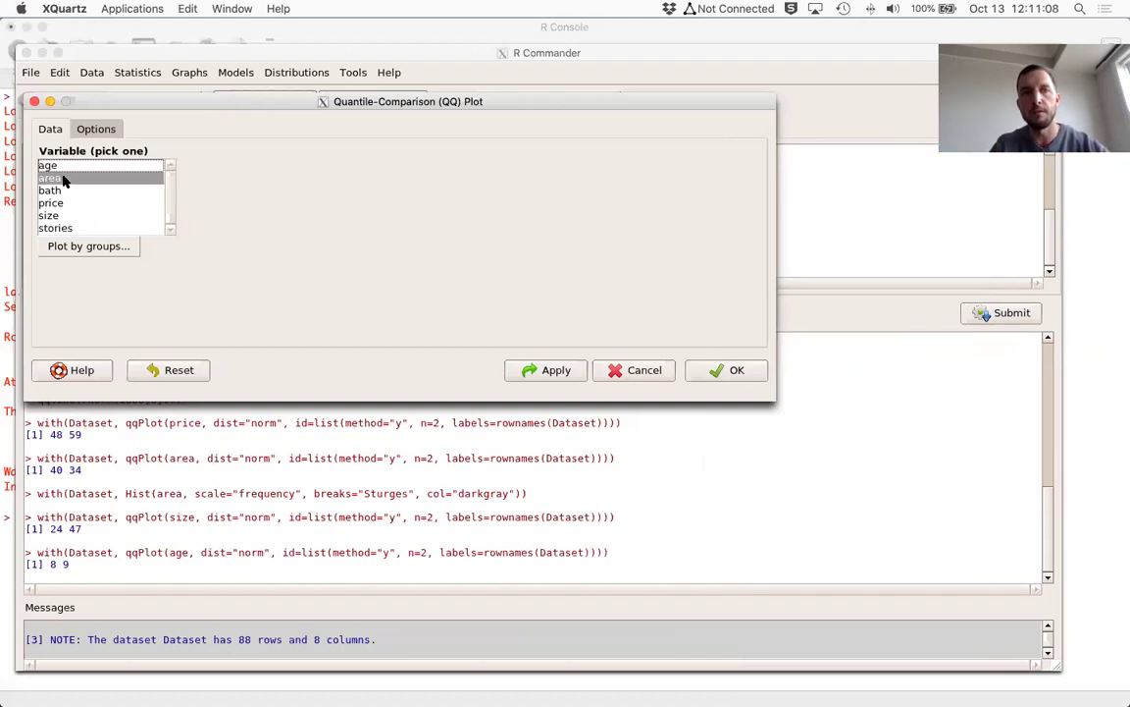
{"action": "left_click", "coordinate": [65, 203]}
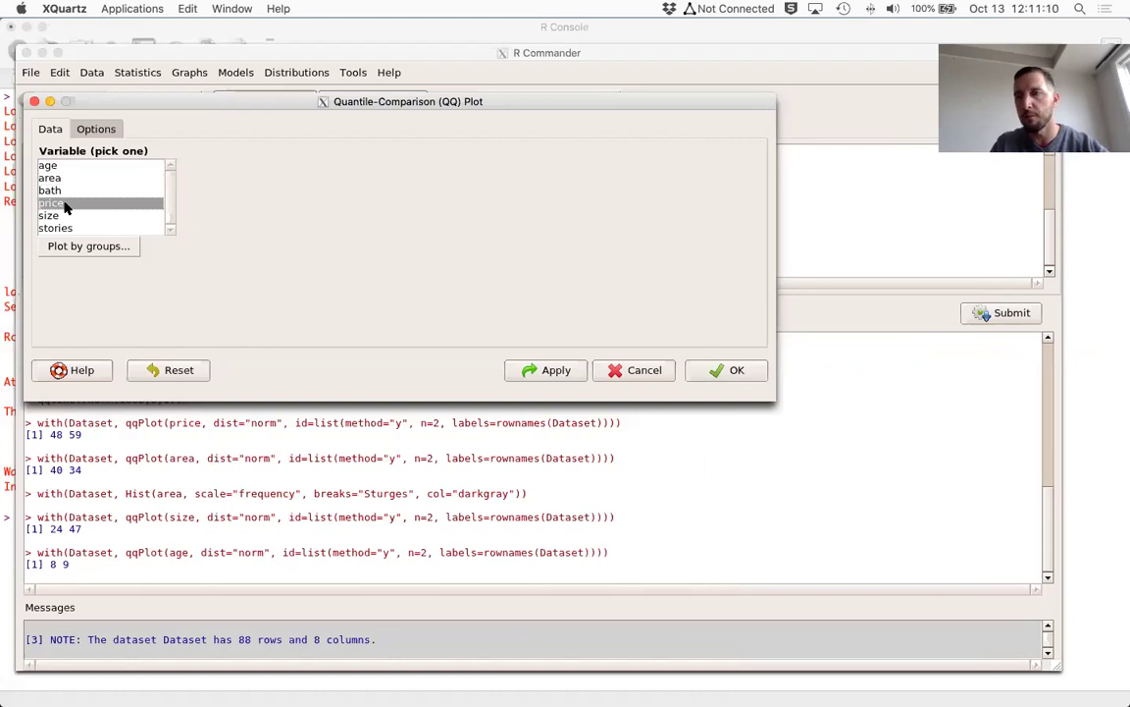
{"action": "key", "text": "Return"}
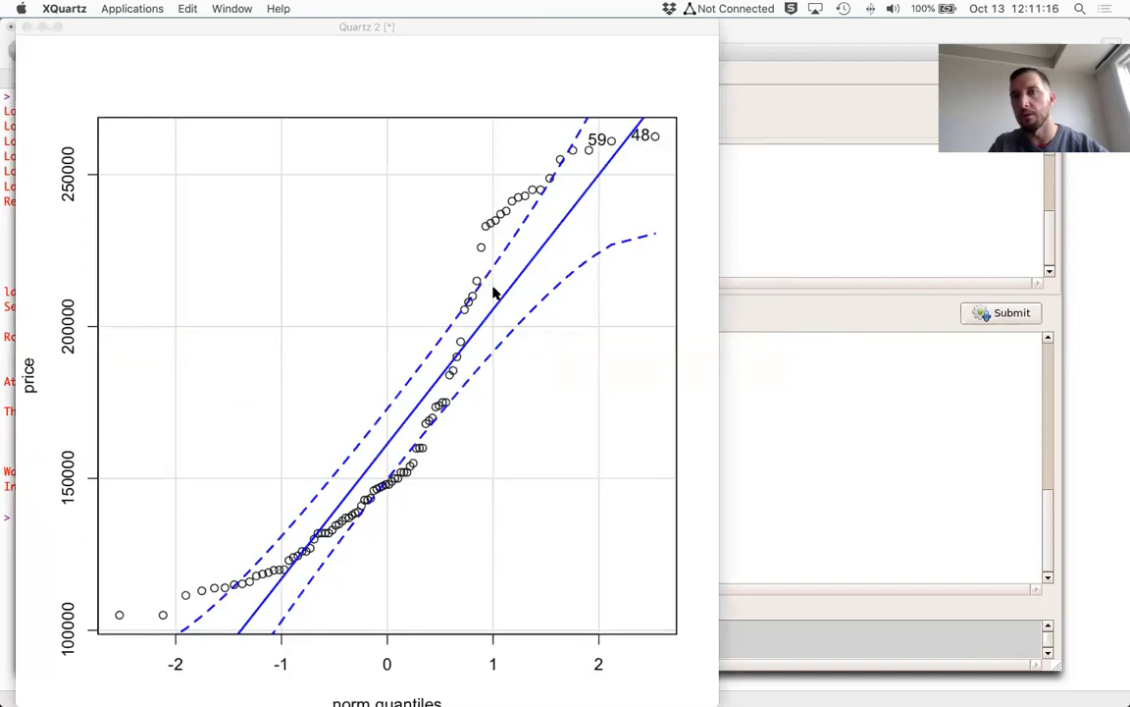
Copy the qqnorm(rnorm(1000,0,1)) and qqline(rnorm(1000,0,1)) lines to the end of the R script and run both to draw the simulated normal QQ plot.
{"action": "left_click", "coordinate": [755, 225]}
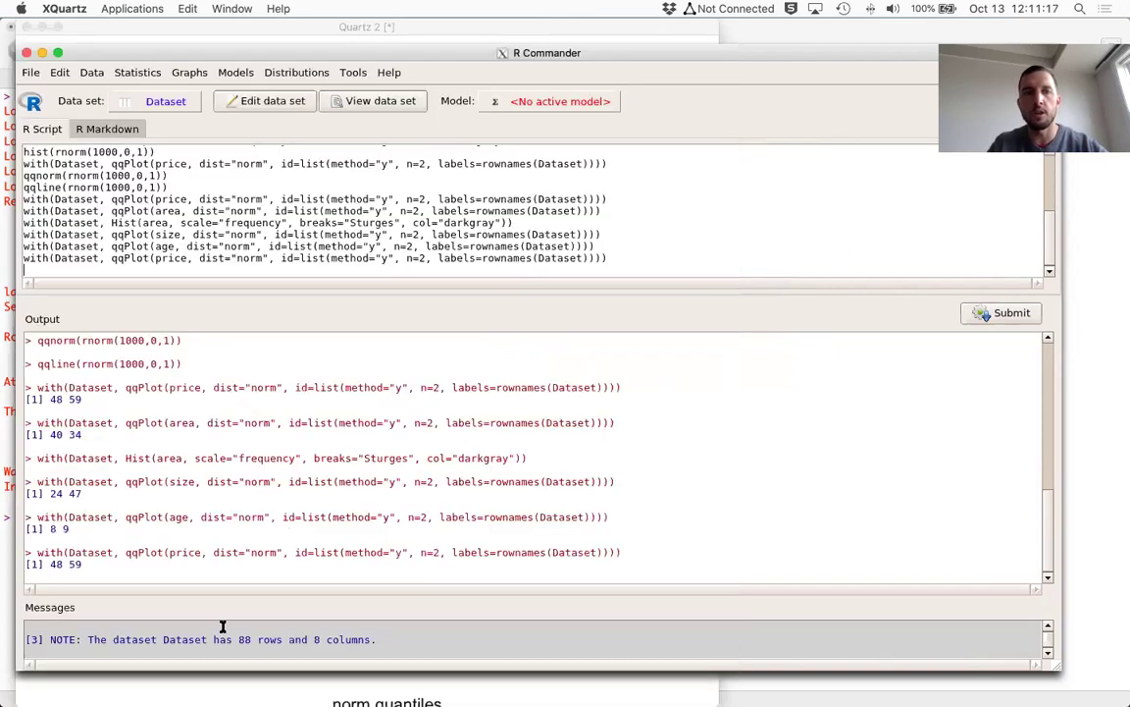
{"action": "left_click_drag", "start_coordinate": [166, 185], "coordinate": [16, 181]}
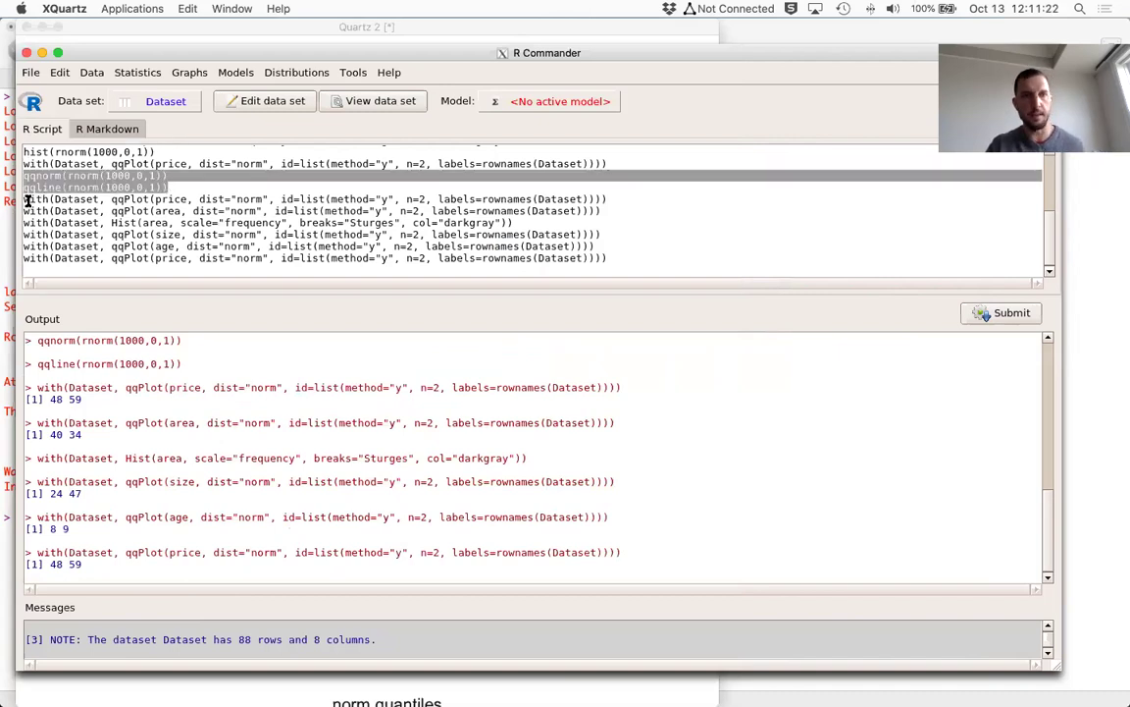
{"action": "left_click", "coordinate": [74, 263]}
{"action": "type", "text": "qqnorm(rnorm(1000,0,1))"}
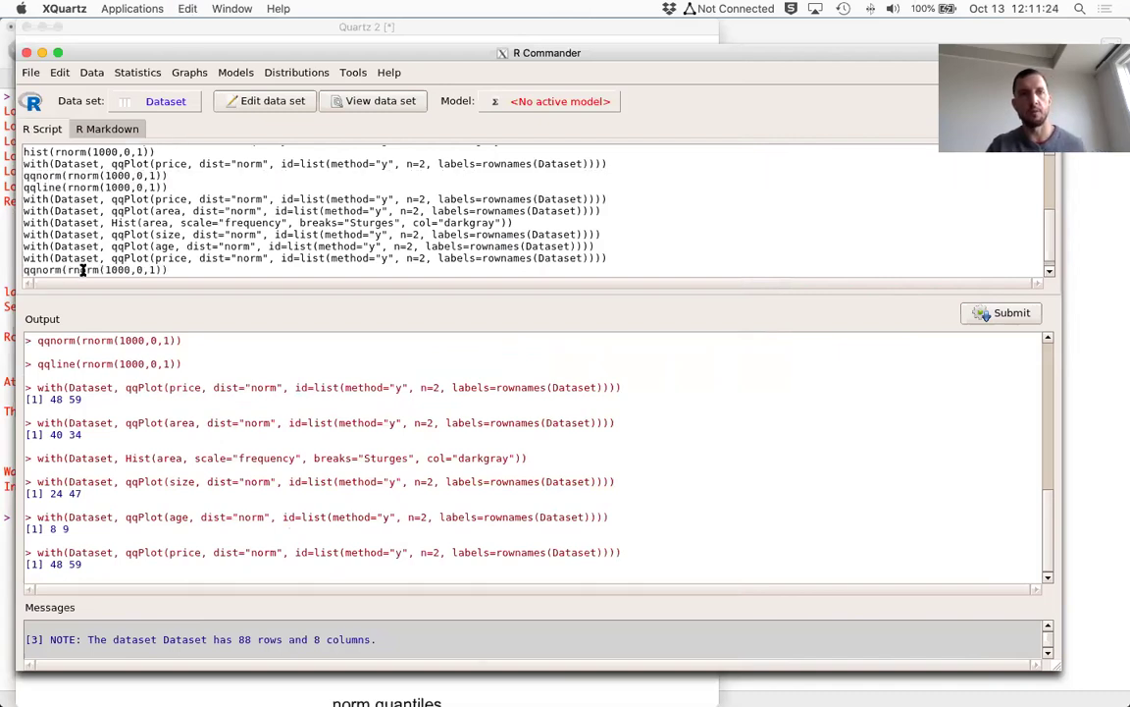
{"action": "scroll", "coordinate": [169, 263], "scroll_direction": "down", "scroll_amount": 1}
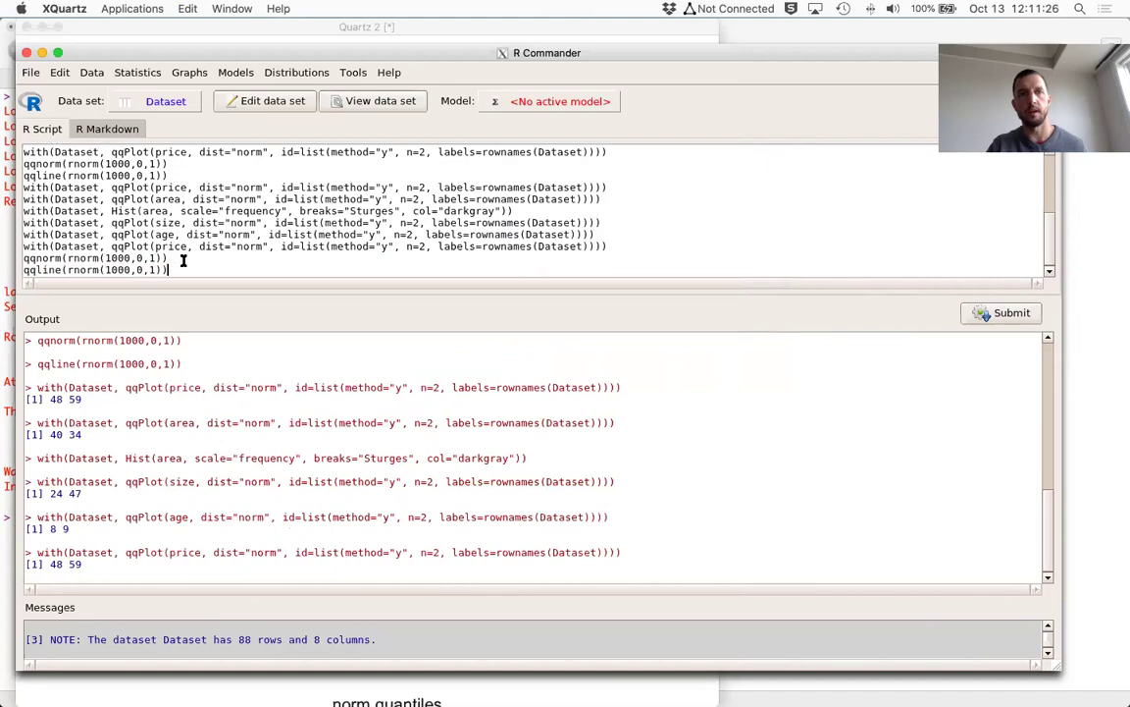
{"action": "left_click", "coordinate": [970, 313]}
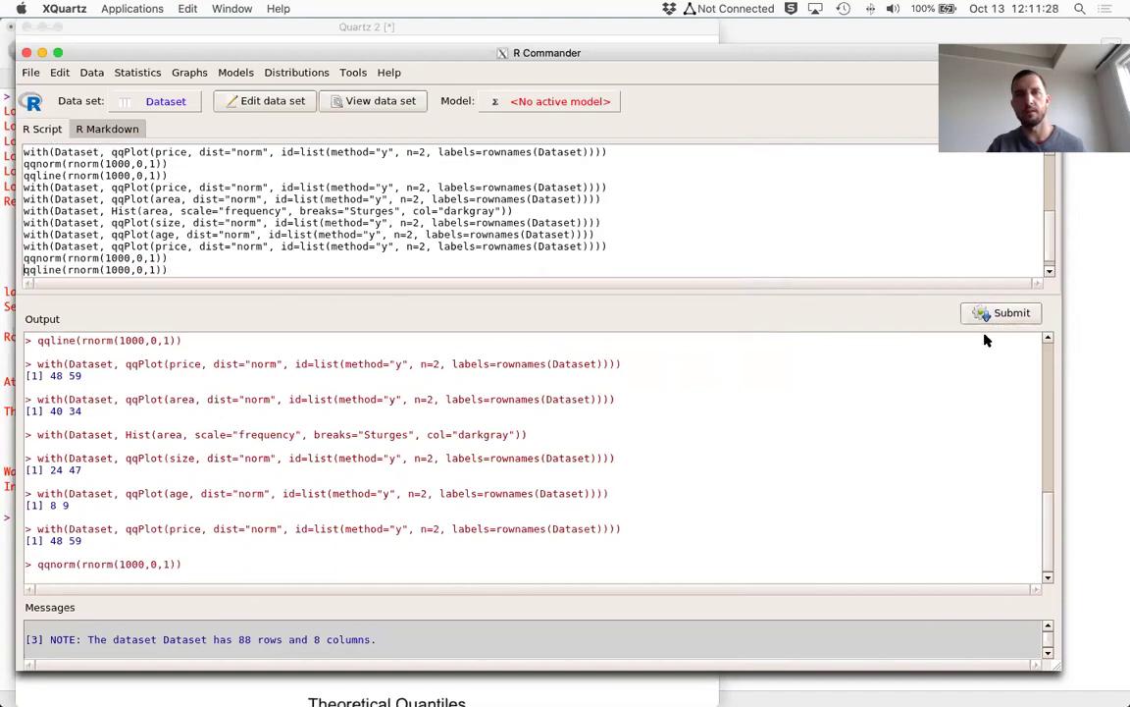
{"action": "left_click", "coordinate": [1016, 318]}
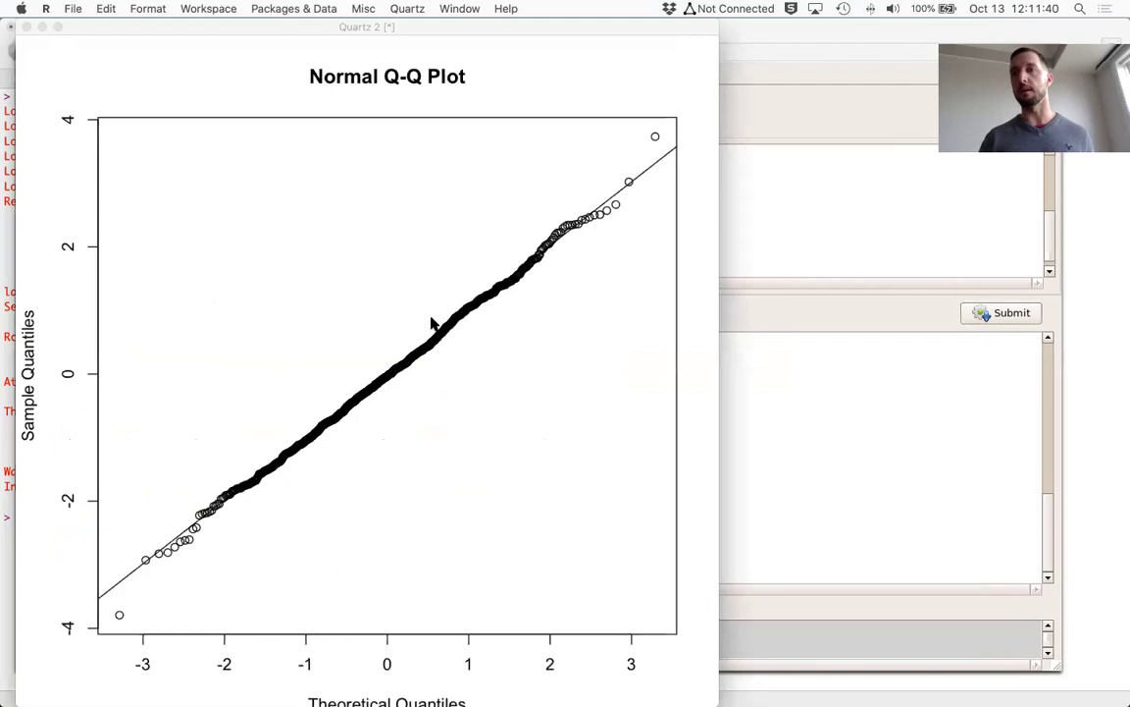
{"action": "left_click", "coordinate": [405, 165]}
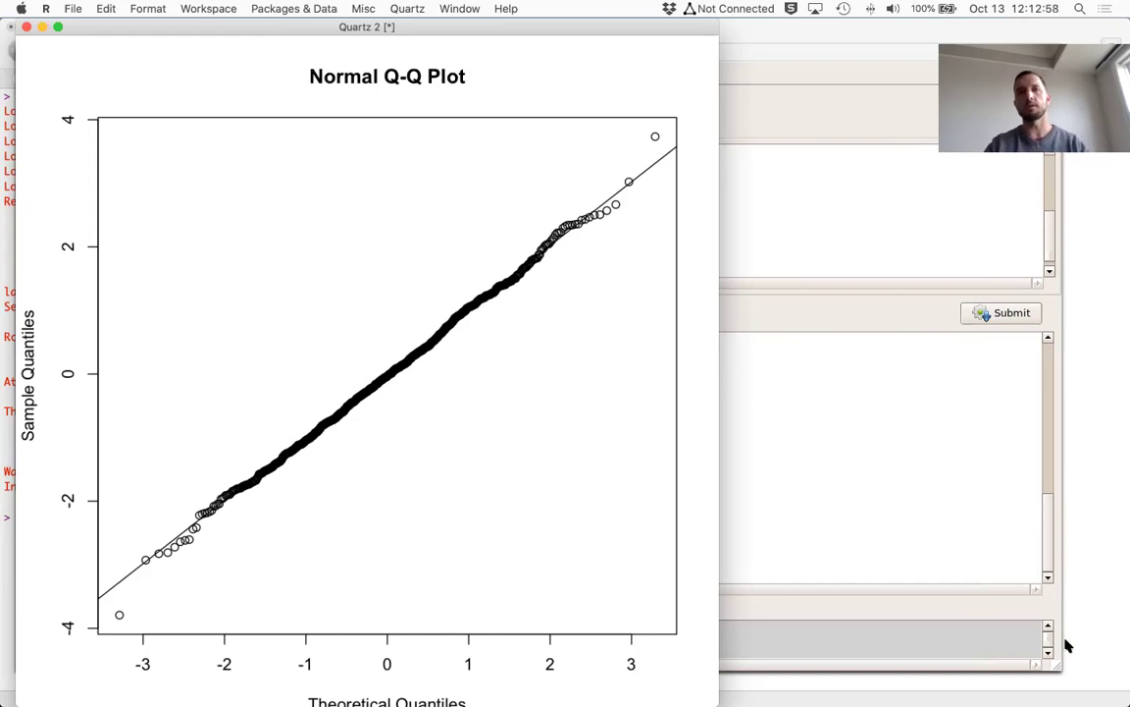
Leave the QQ plot and switch to the Chrome window showing the course's Lecture Sets page.
{"action": "key", "text": "ctrl+Left"}
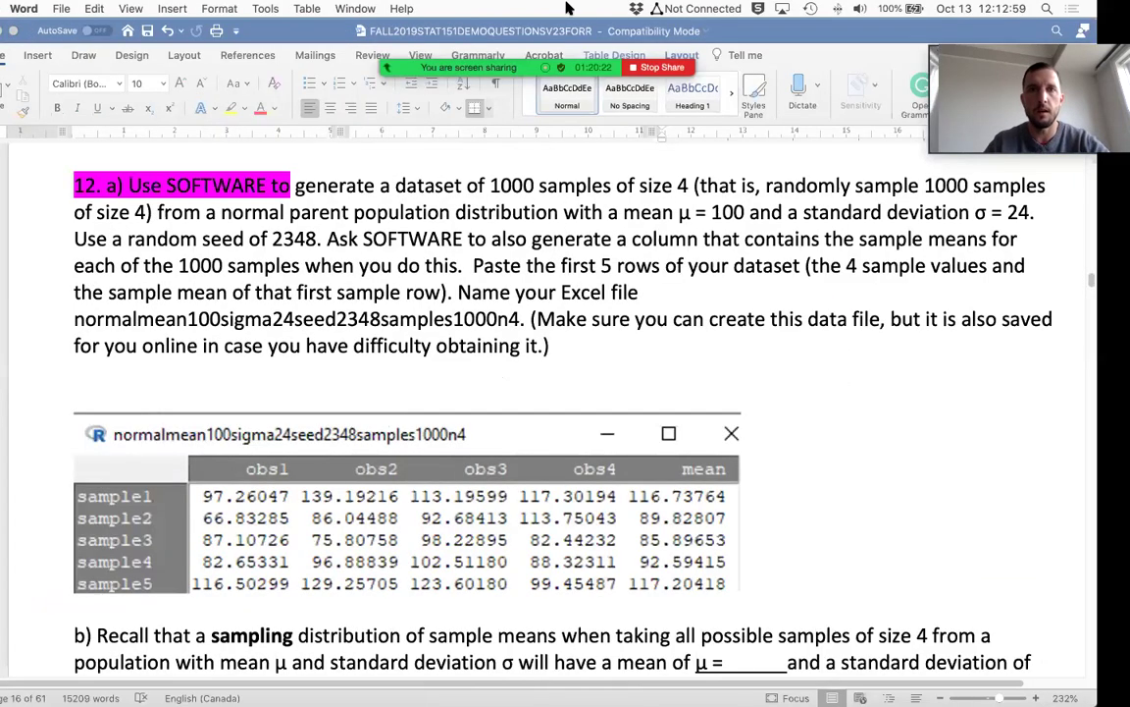
{"action": "key", "text": "ctrl+Up"}
{"action": "left_click", "coordinate": [466, 78]}
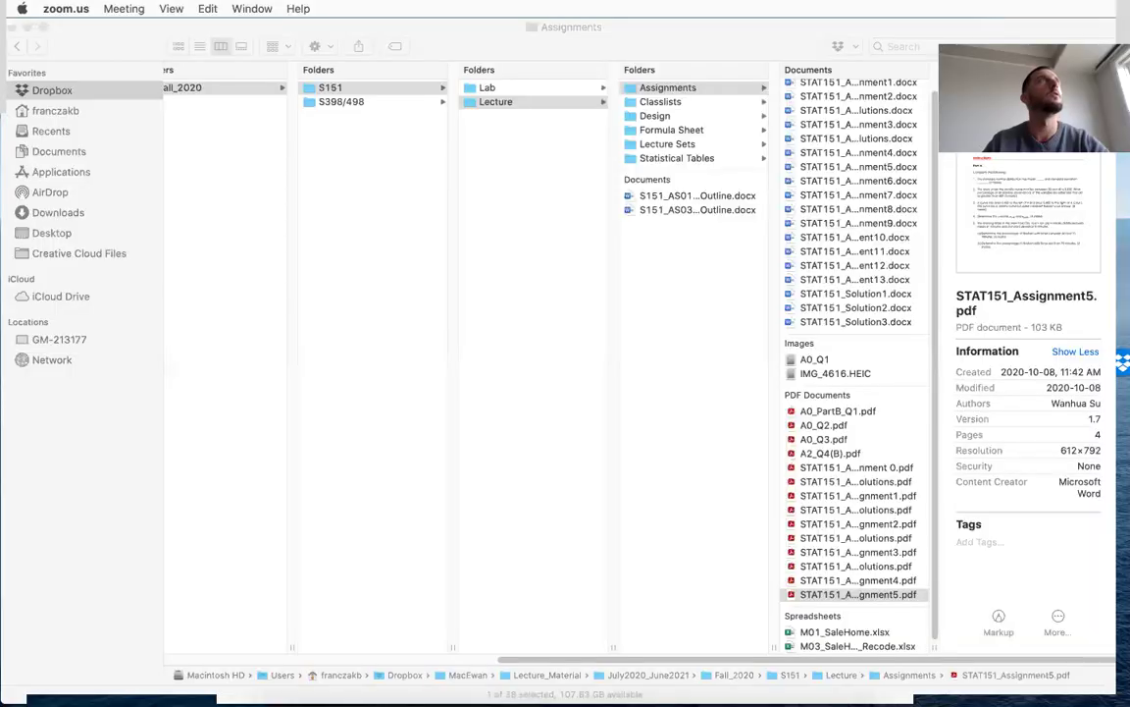
{"action": "key", "text": "ctrl+Up"}
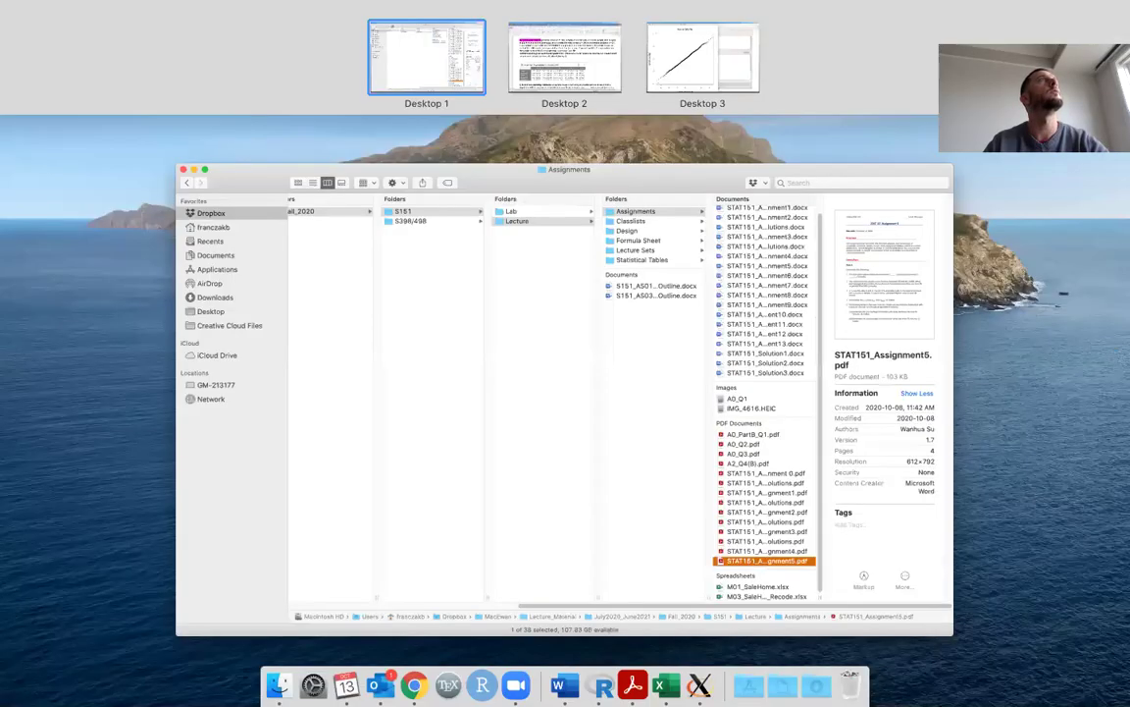
{"action": "key", "text": "ctrl+Up"}
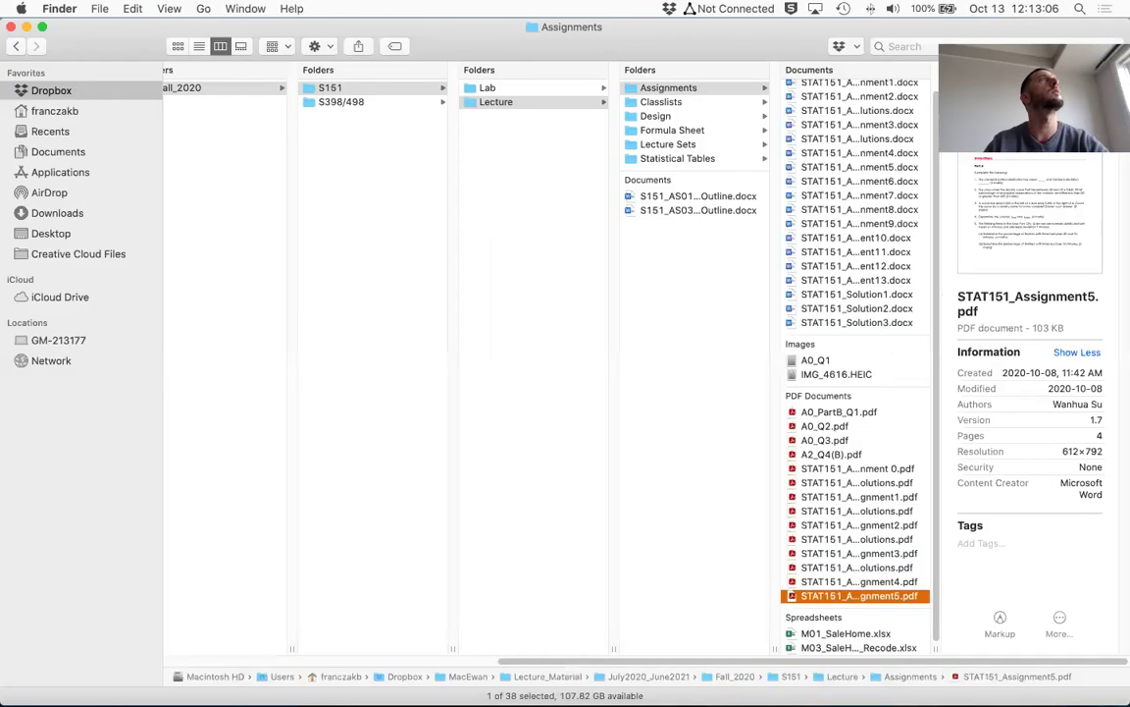
{"action": "key", "text": "ctrl+Up"}
{"action": "left_click", "coordinate": [684, 593]}
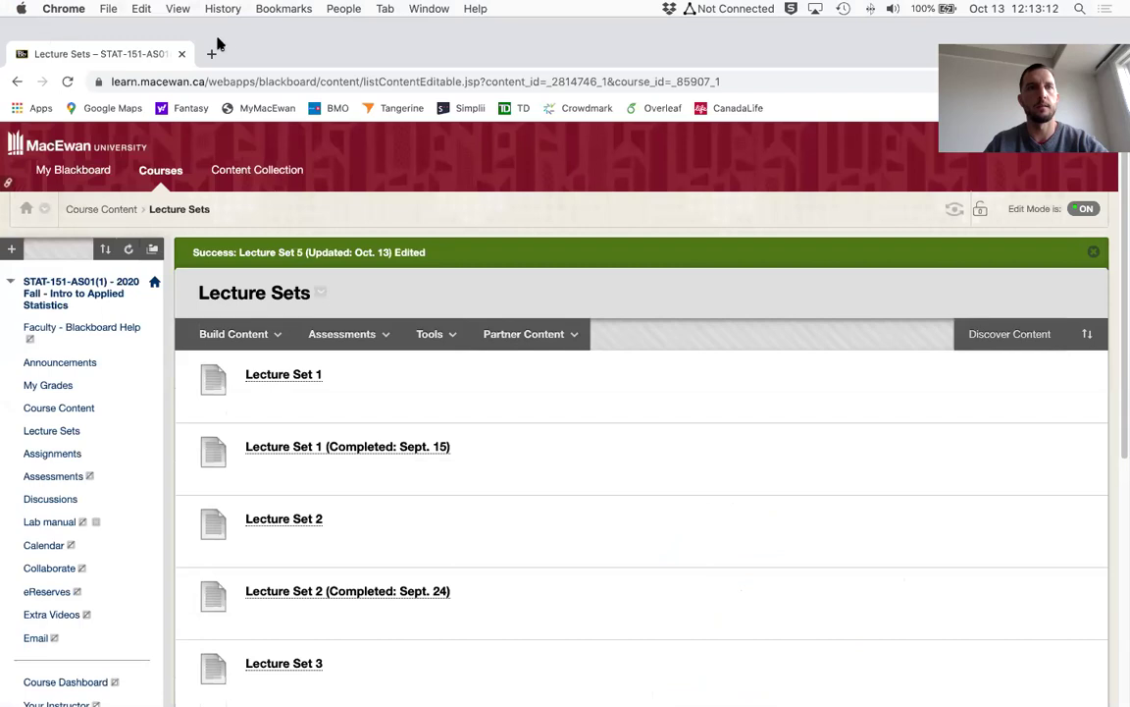
Move the full-screen Chrome window onto the first desktop and enlarge it to fill the screen.
{"action": "left_click", "coordinate": [234, 299]}
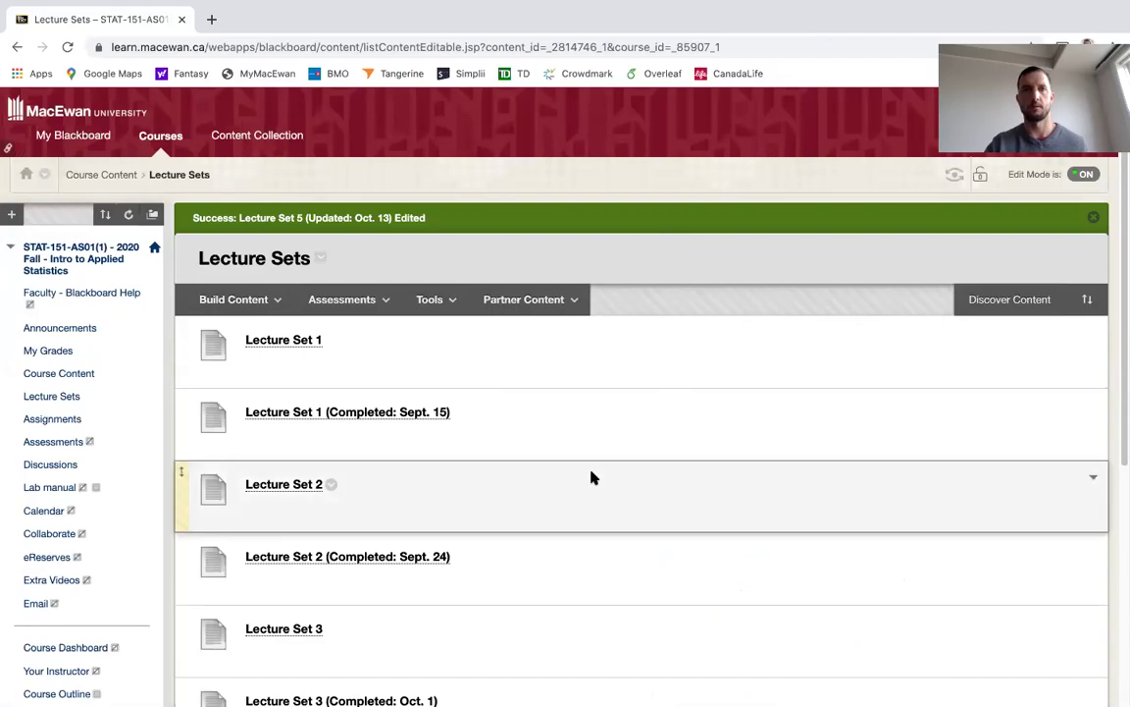
{"action": "key", "text": "super+Tab"}
{"action": "key", "text": "ctrl+Up"}
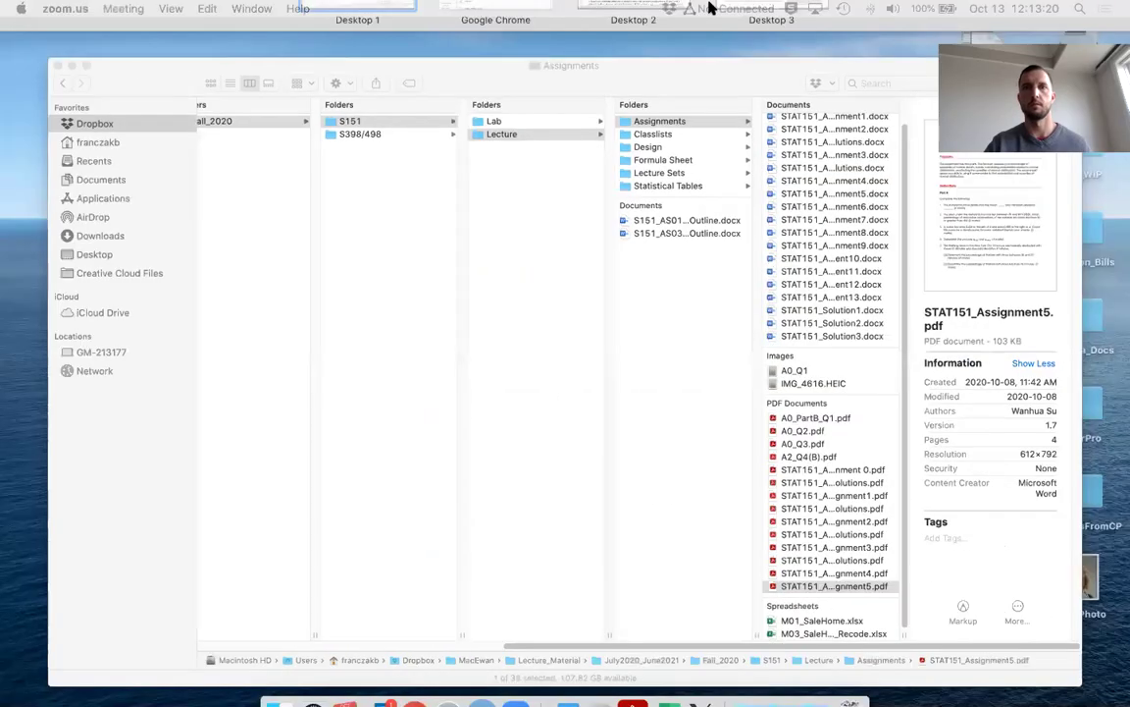
{"action": "left_click_drag", "start_coordinate": [442, 31], "coordinate": [366, 285]}
{"action": "left_click", "coordinate": [366, 285]}
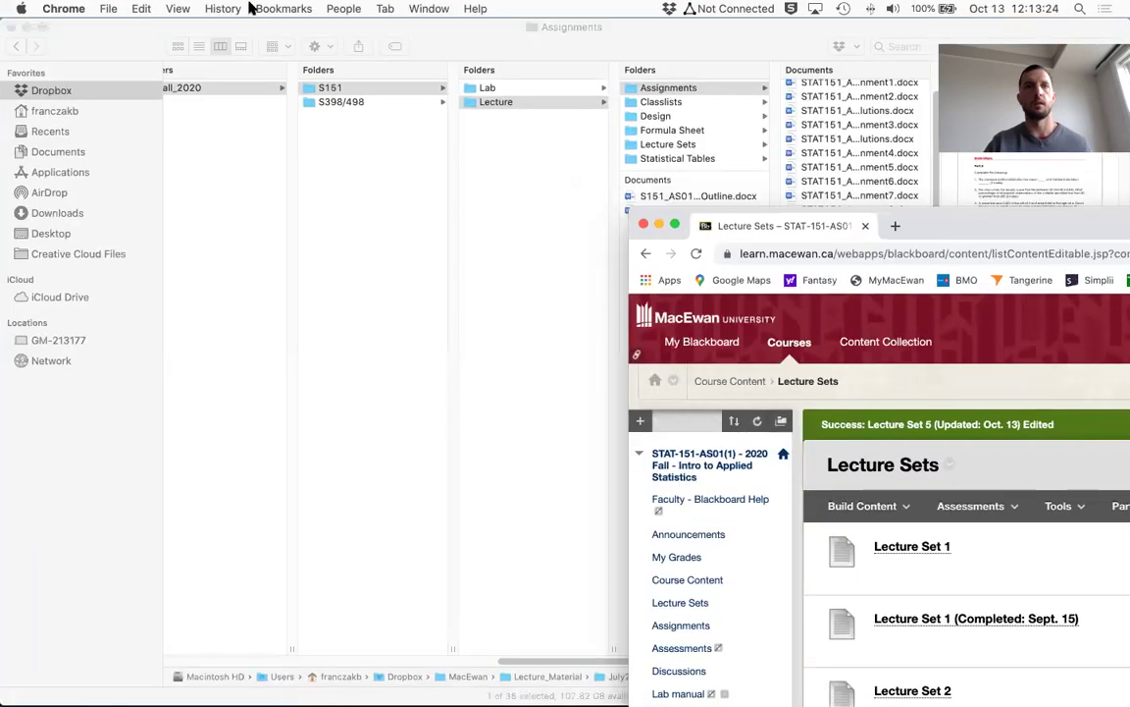
{"action": "key", "text": "ctrl+super+f"}
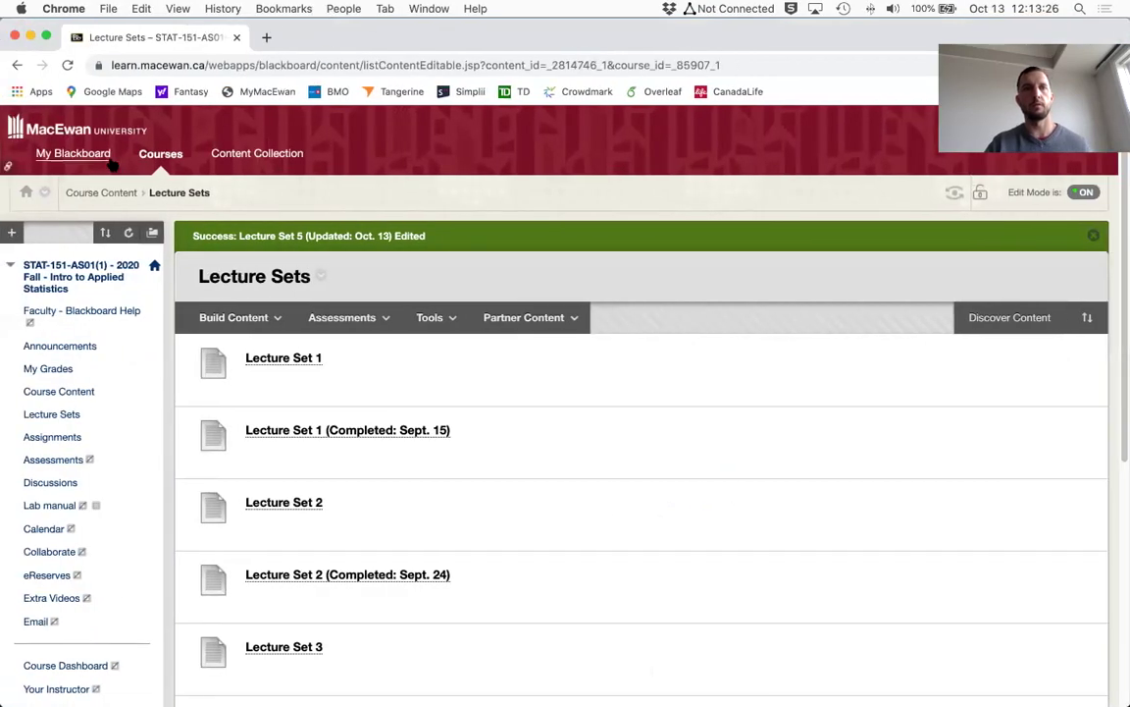
Go to My Blackboard and open the STAT-151-Labs Merged - 2020 Fa course.
{"action": "left_click", "coordinate": [108, 159]}
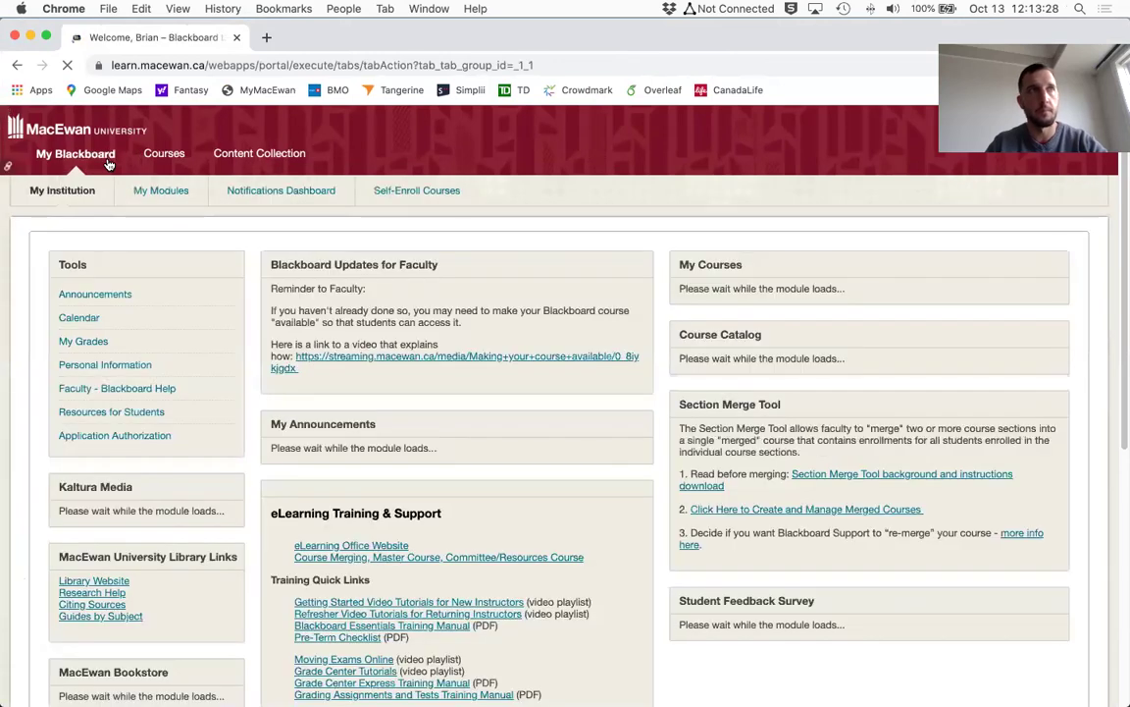
{"action": "scroll", "coordinate": [888, 386], "scroll_direction": "down", "scroll_amount": 2}
{"action": "scroll", "coordinate": [888, 386], "scroll_direction": "down", "scroll_amount": 1}
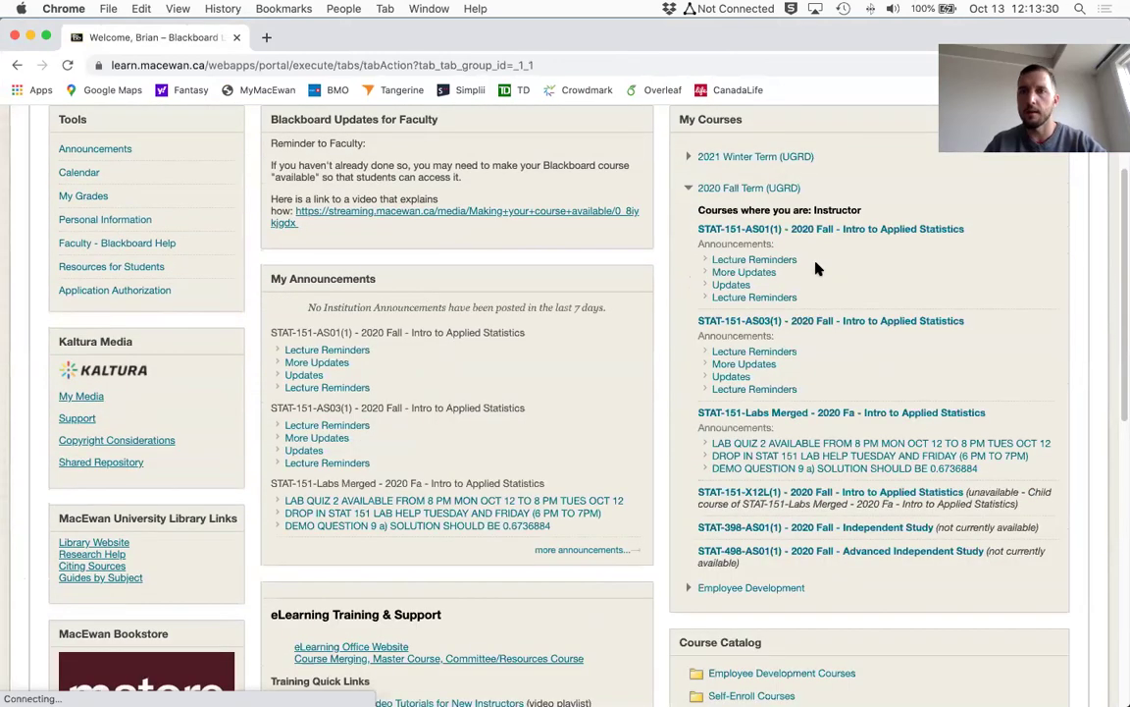
{"action": "scroll", "coordinate": [772, 368], "scroll_direction": "down", "scroll_amount": 1}
{"action": "scroll", "coordinate": [770, 363], "scroll_direction": "down", "scroll_amount": 2}
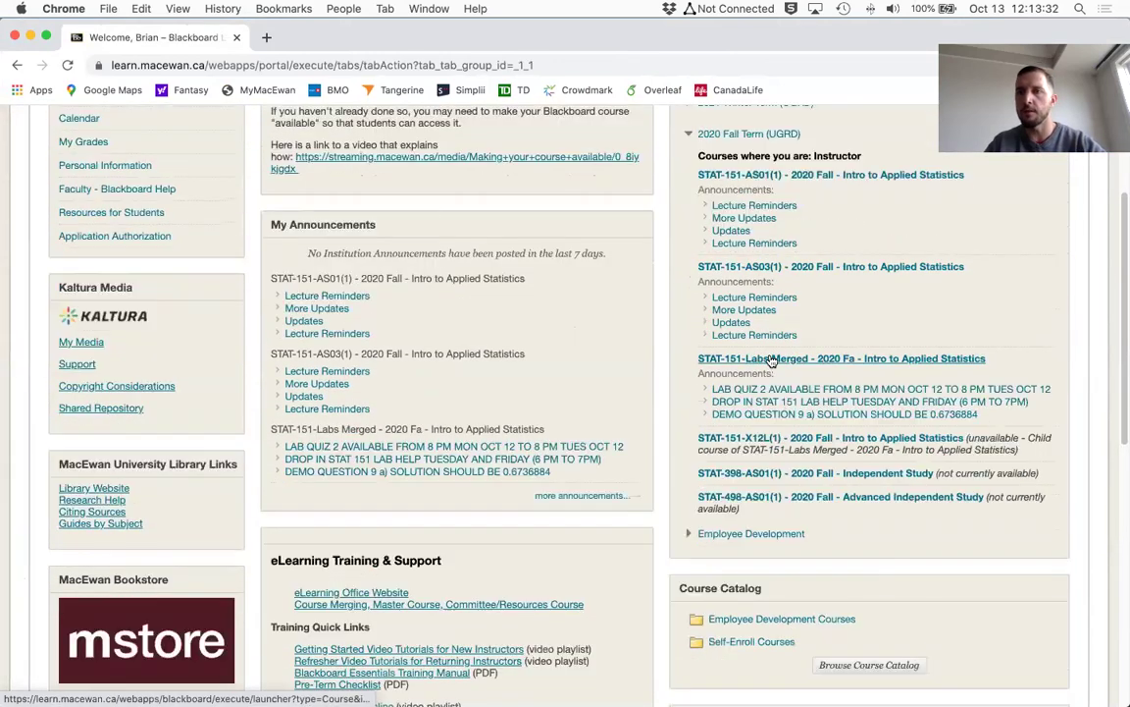
{"action": "left_click", "coordinate": [785, 360]}
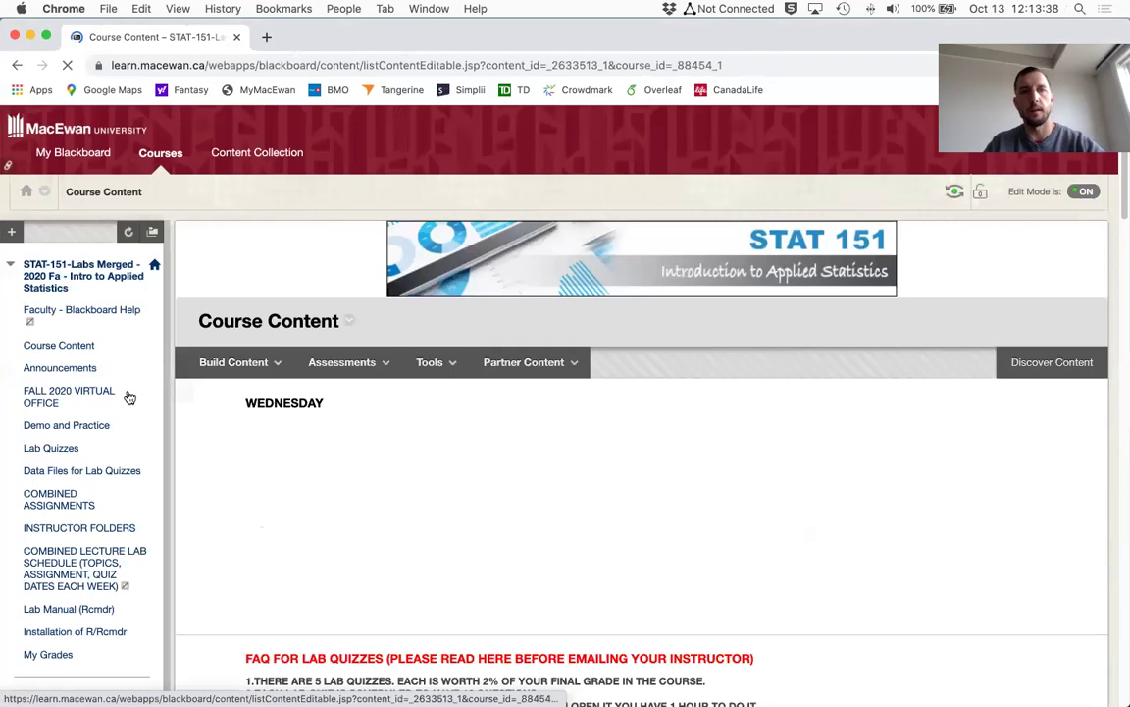
Open the course's Demo and Practice section and look over the R demo commands, questions, solutions and data files.
{"action": "scroll", "coordinate": [129, 396], "scroll_direction": "down", "scroll_amount": 2}
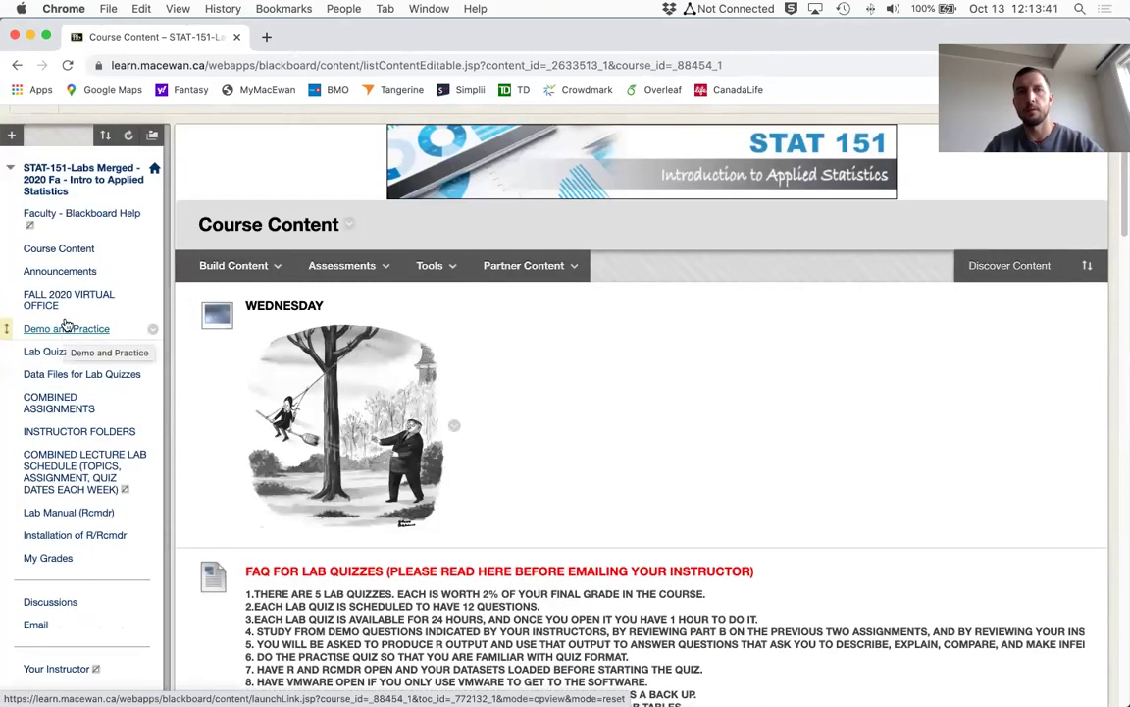
{"action": "left_click", "coordinate": [65, 334]}
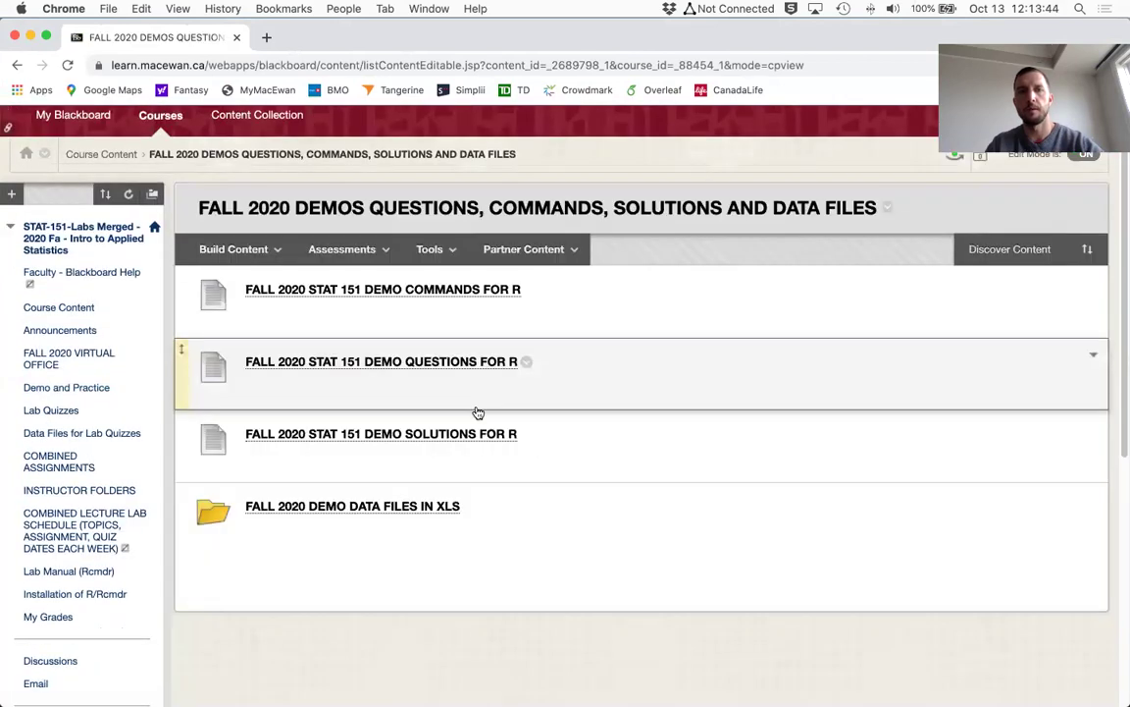
{"action": "scroll", "coordinate": [478, 412], "scroll_direction": "down", "scroll_amount": 1}
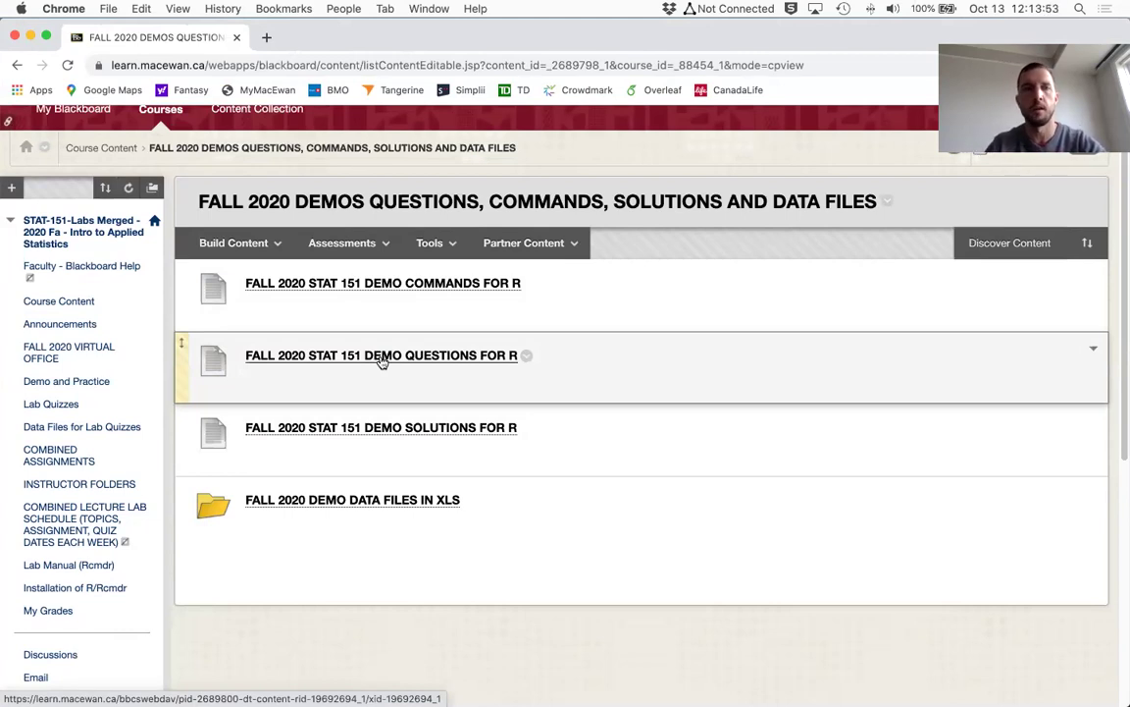
Open Lab Quizzes, launch the practise quiz, and leave it for My Blackboard.
{"action": "left_click", "coordinate": [57, 408]}
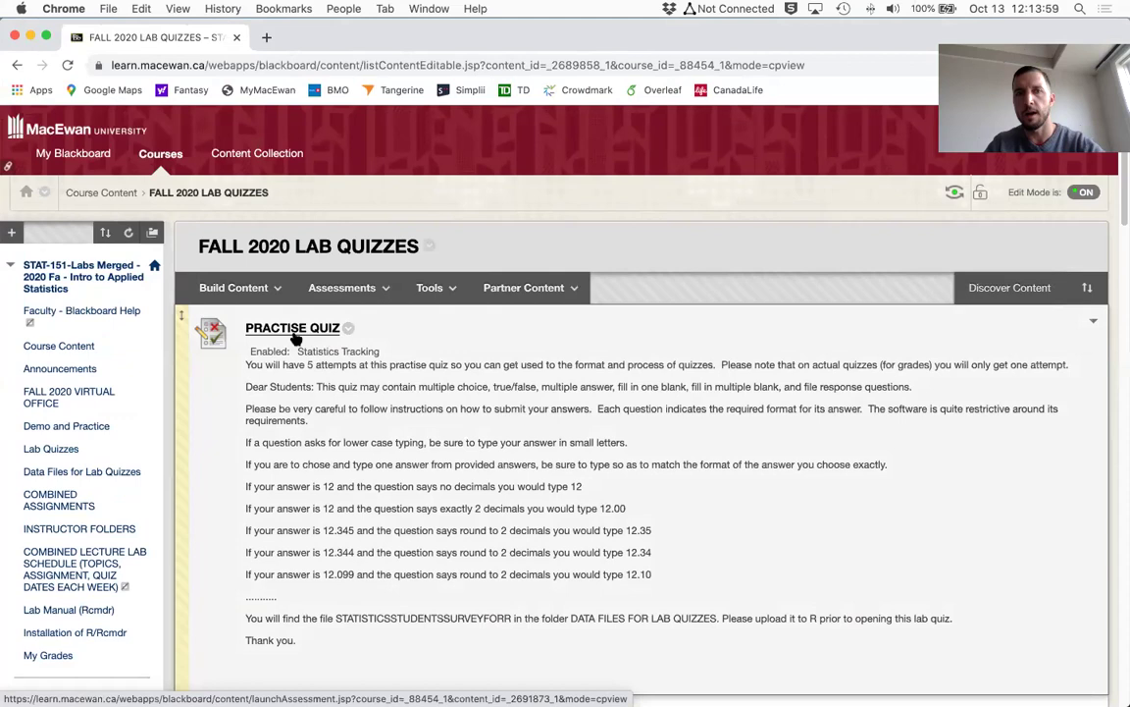
{"action": "left_click", "coordinate": [294, 337]}
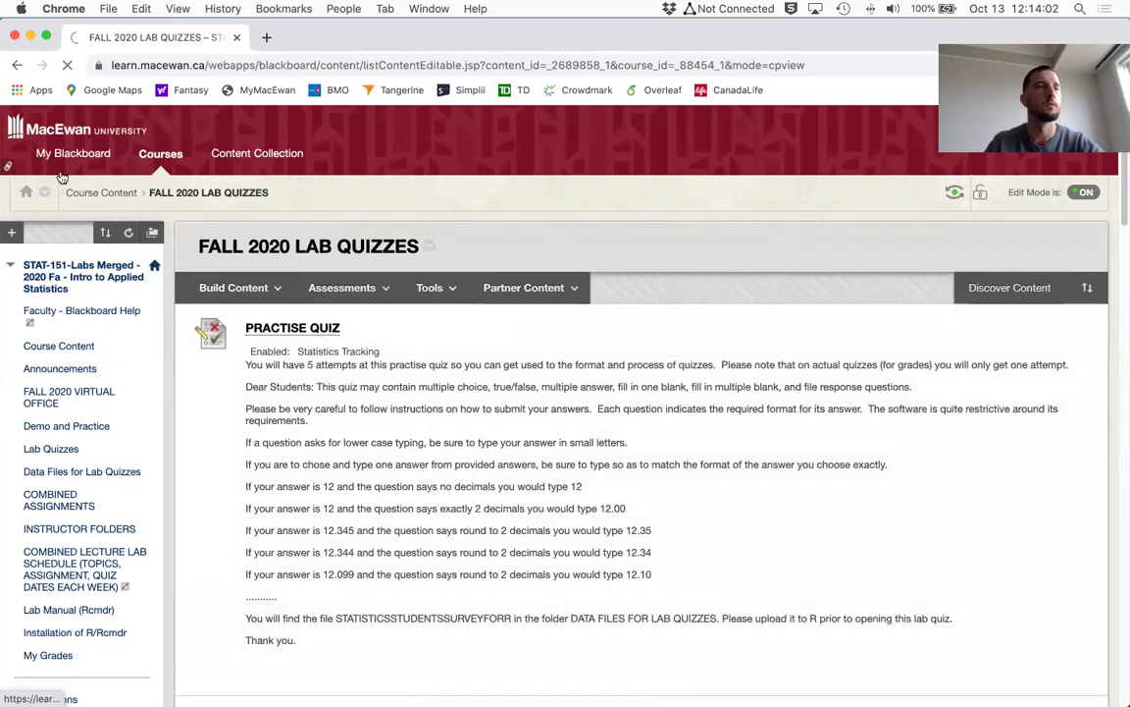
{"action": "left_click", "coordinate": [76, 157]}
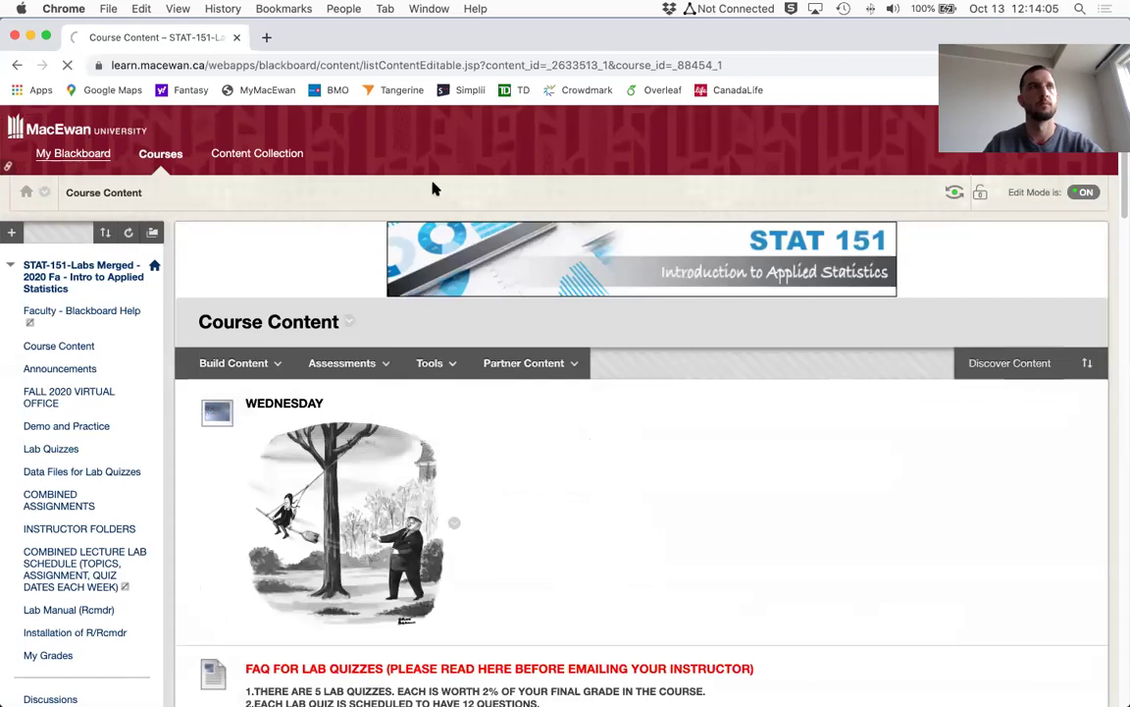